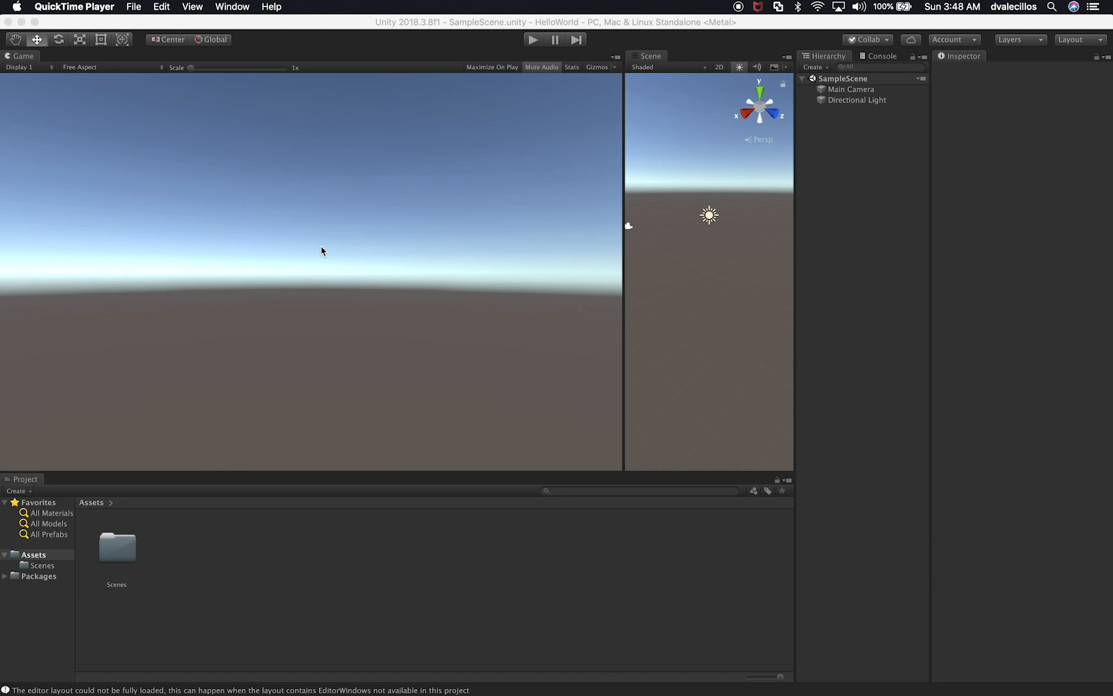
Step: Widen the Scene view until it takes up about as much space as the Game view
click(19, 61)
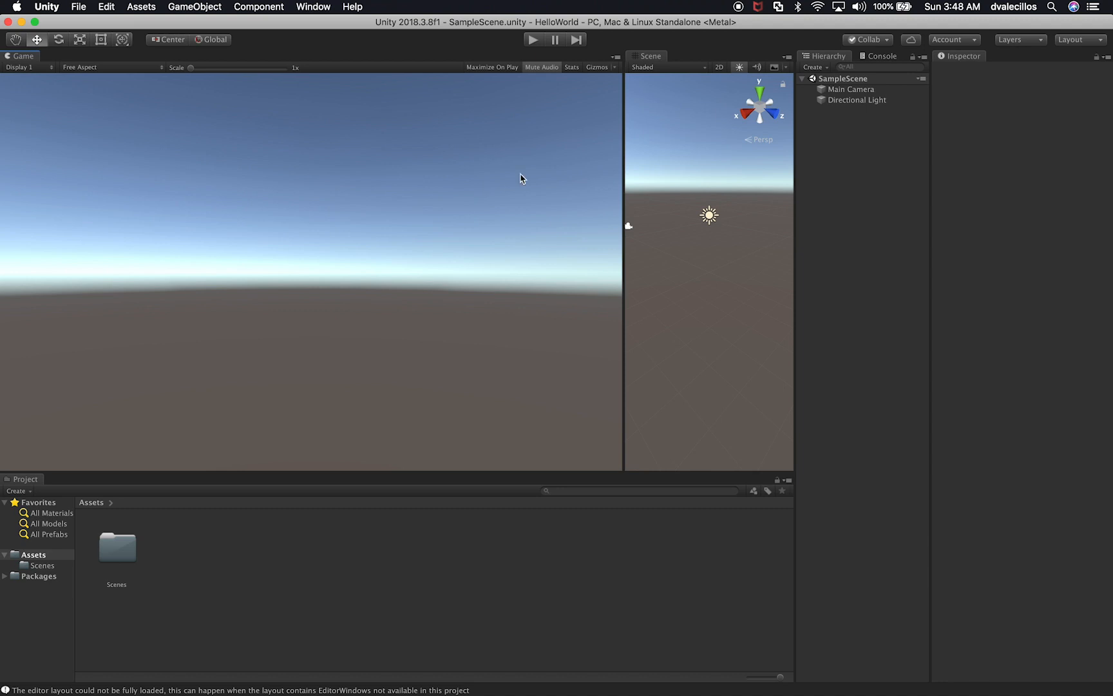
drag(622, 172, 392, 181)
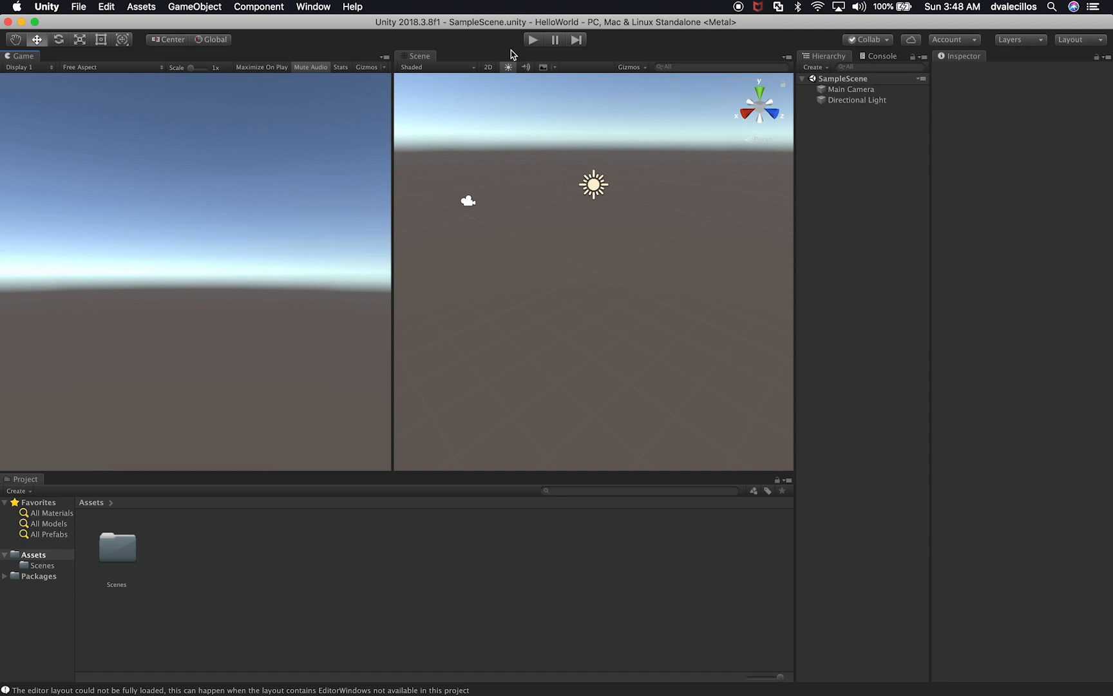
Step: Select the Main Camera and frame it in the Scene view
click(858, 133)
click(857, 92)
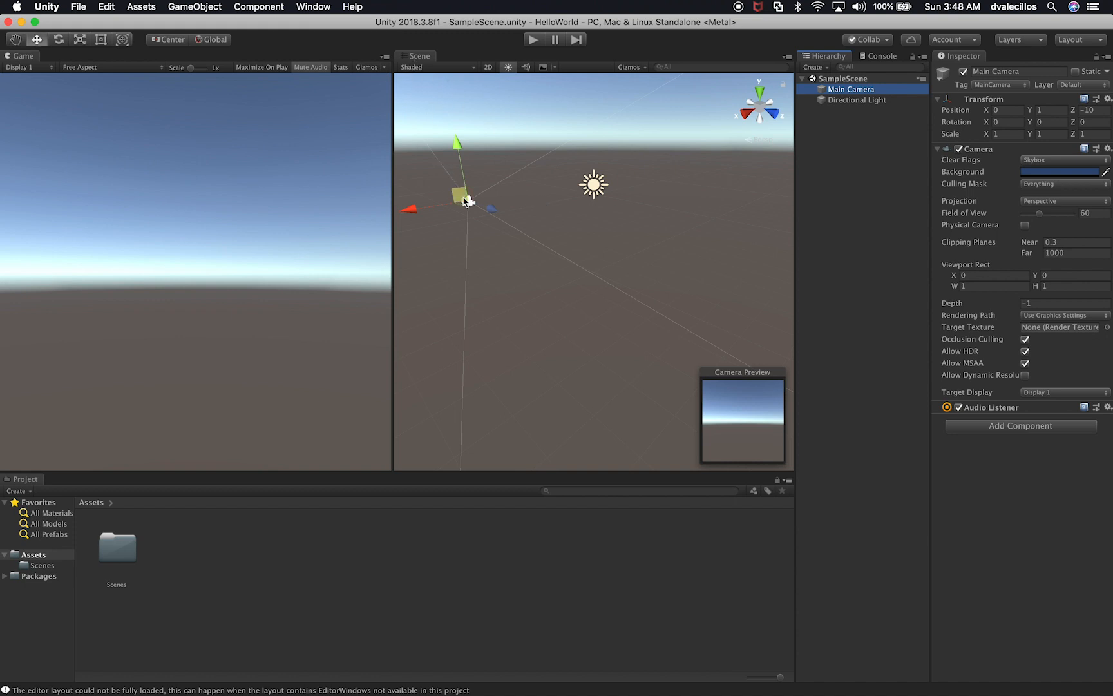
click(467, 201)
key(f)
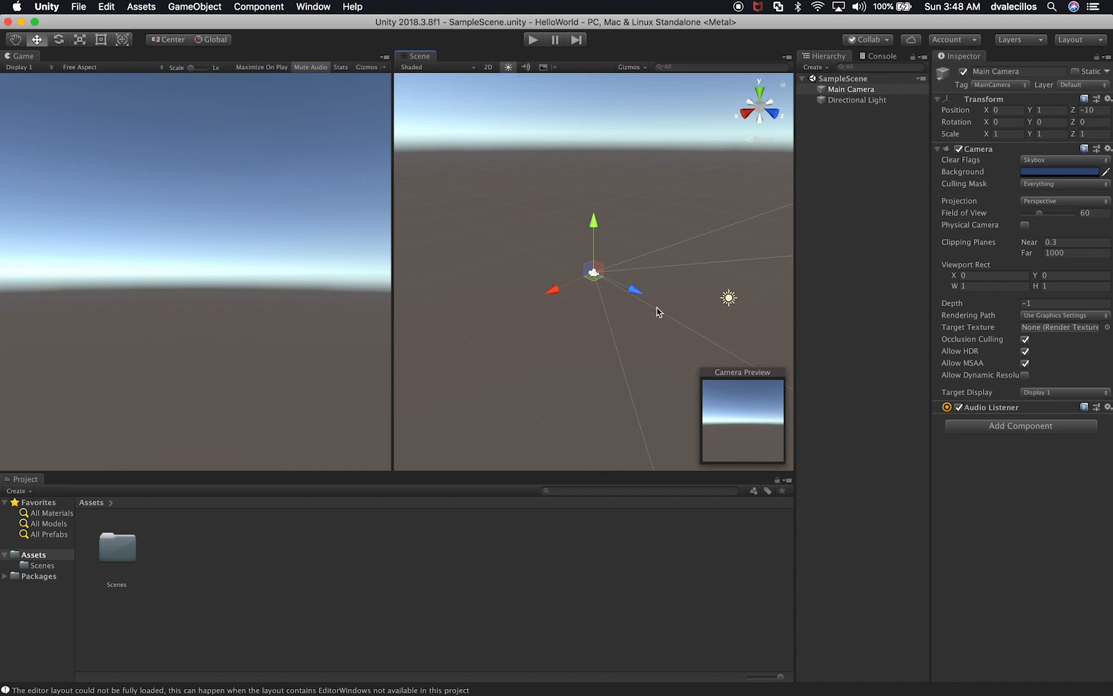
Step: Examine the Main Camera in the Scene view from close up and from farther away
scroll(657, 313, up, 10)
scroll(657, 312, down, 8)
scroll(657, 313, up, 5)
scroll(657, 313, down, 5)
scroll(657, 313, up, 4)
scroll(657, 312, down, 3)
scroll(657, 312, up, 5)
scroll(657, 312, down, 1)
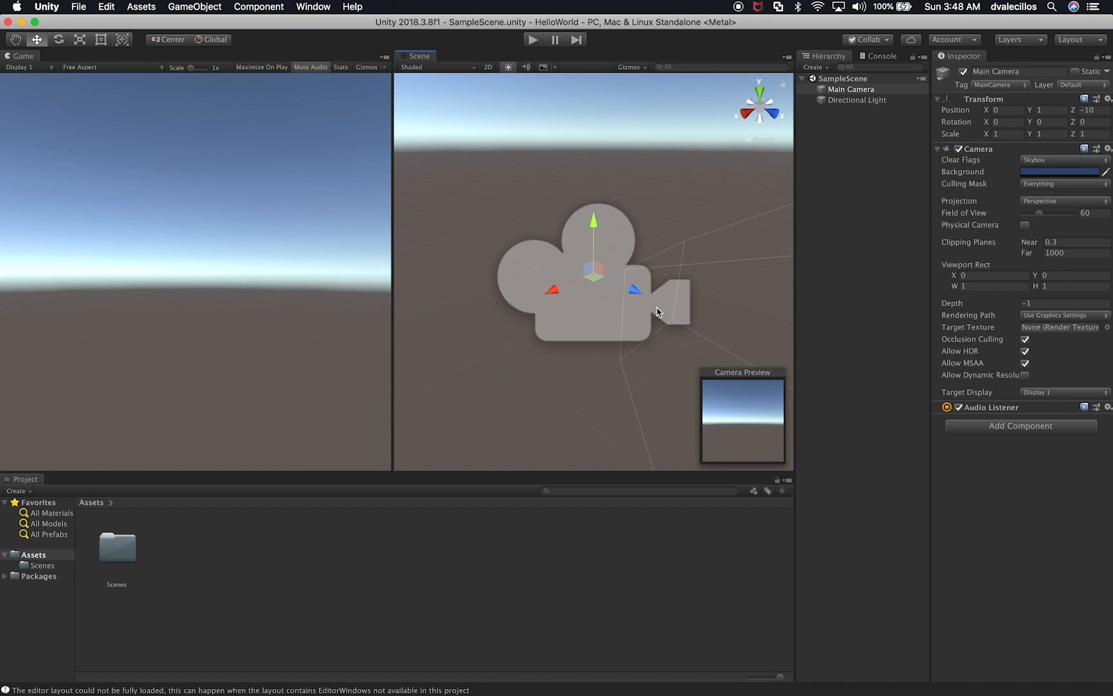
scroll(657, 312, down, 3)
scroll(657, 312, up, 3)
scroll(657, 312, down, 3)
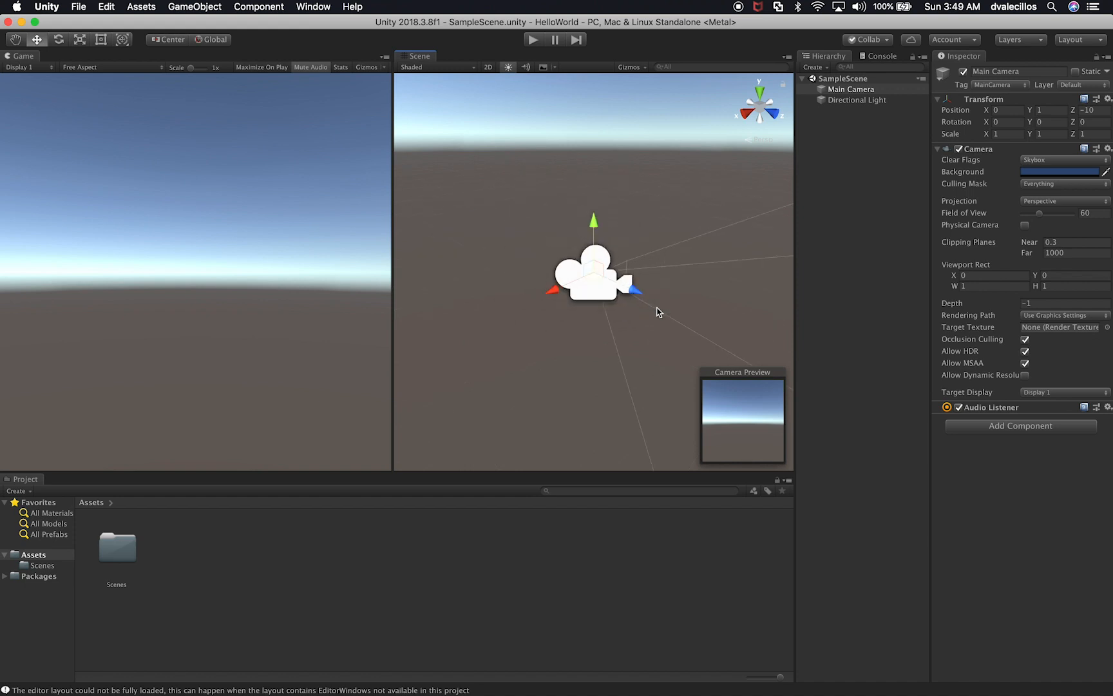
scroll(657, 312, down, 3)
scroll(657, 312, up, 5)
scroll(657, 313, down, 3)
Step: Try moving the Main Camera along its X and Y axes, undoing each move
mouse_move(552, 289)
mouse_down()
mouse_move(502, 313)
mouse_move(582, 277)
mouse_move(502, 314)
mouse_move(551, 291)
mouse_up()
key(super+z)
drag(594, 223, 593, 158)
key(super+z)
Step: View the scene from the front, right, top, left, back and bottom directions
click(771, 114)
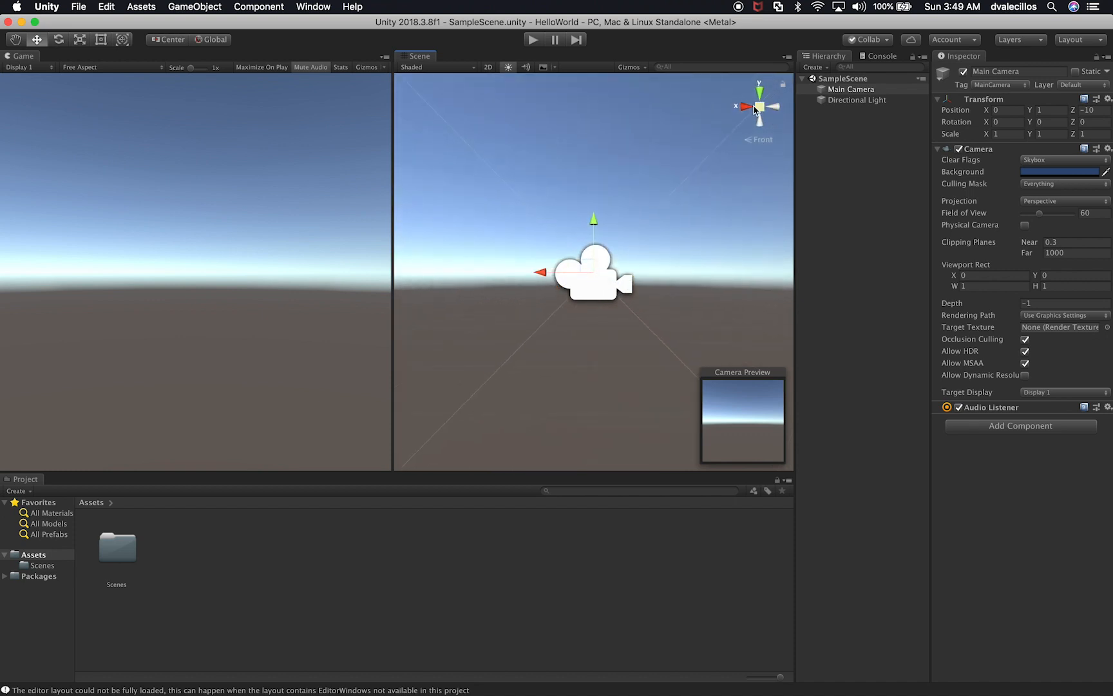
click(746, 109)
click(760, 95)
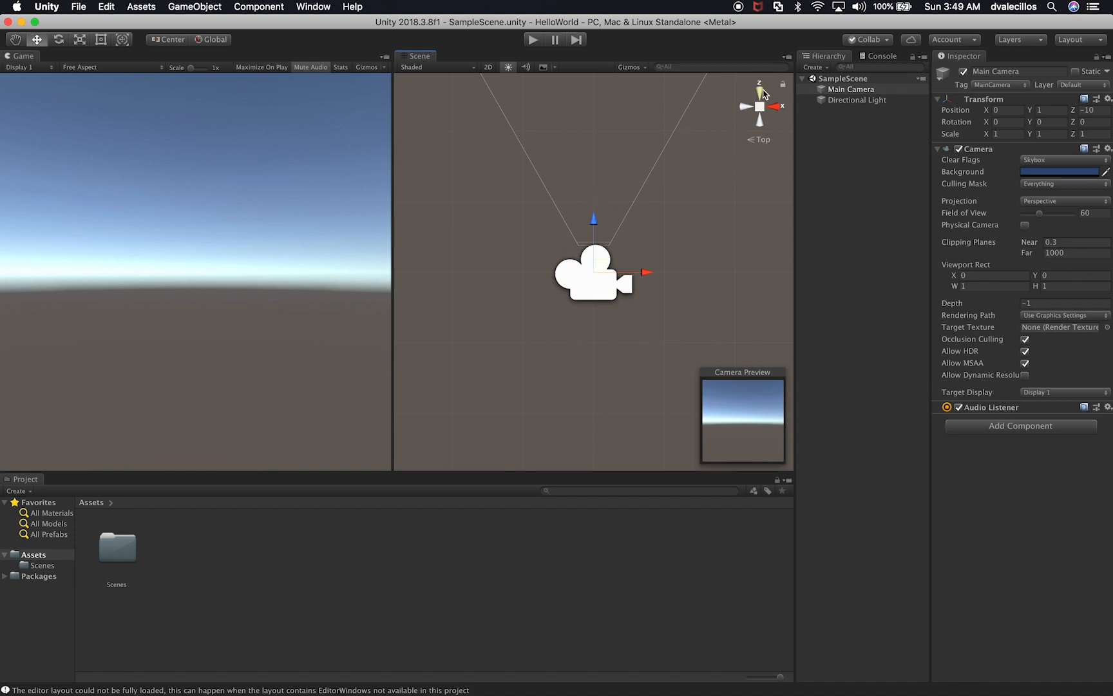
click(745, 109)
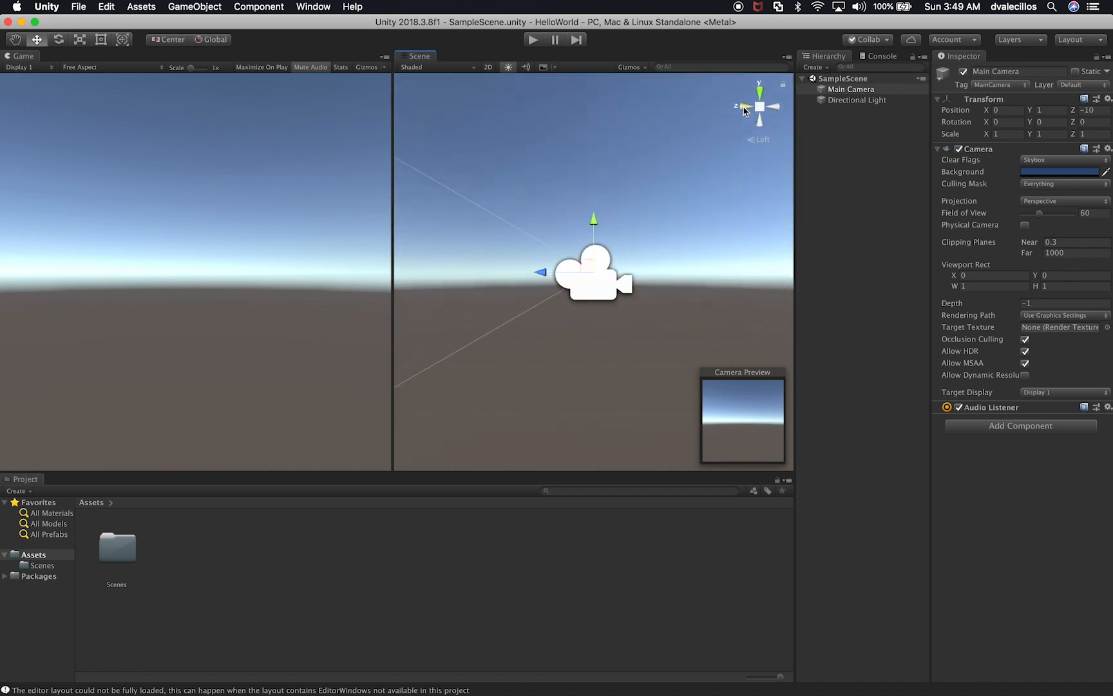
click(777, 108)
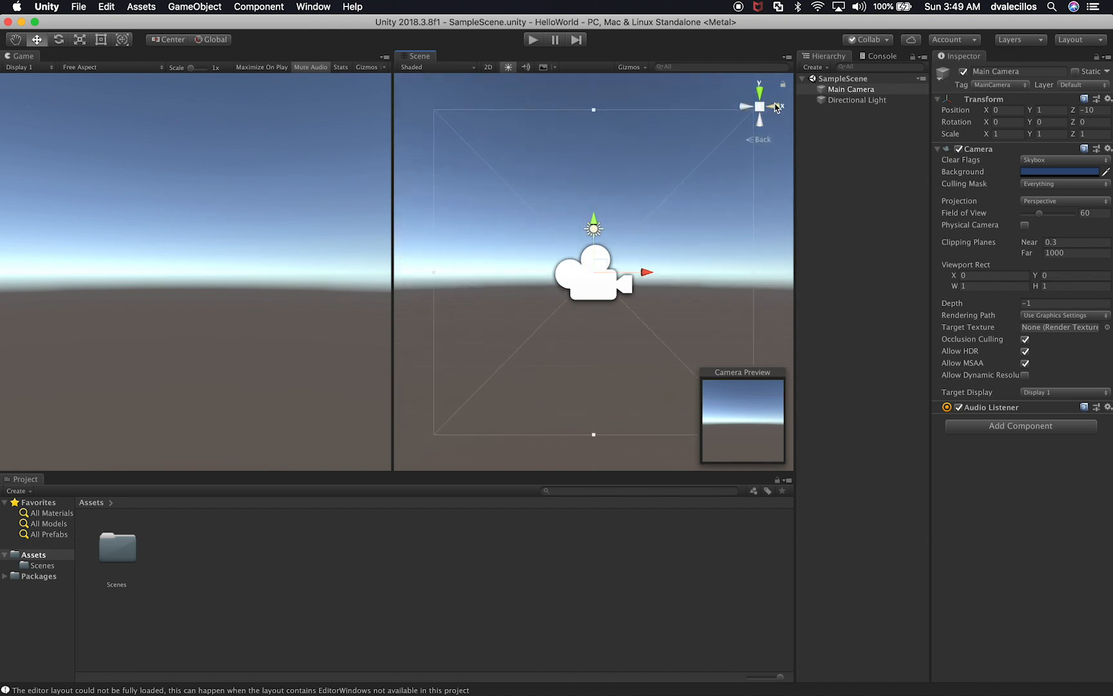
click(776, 108)
click(776, 108)
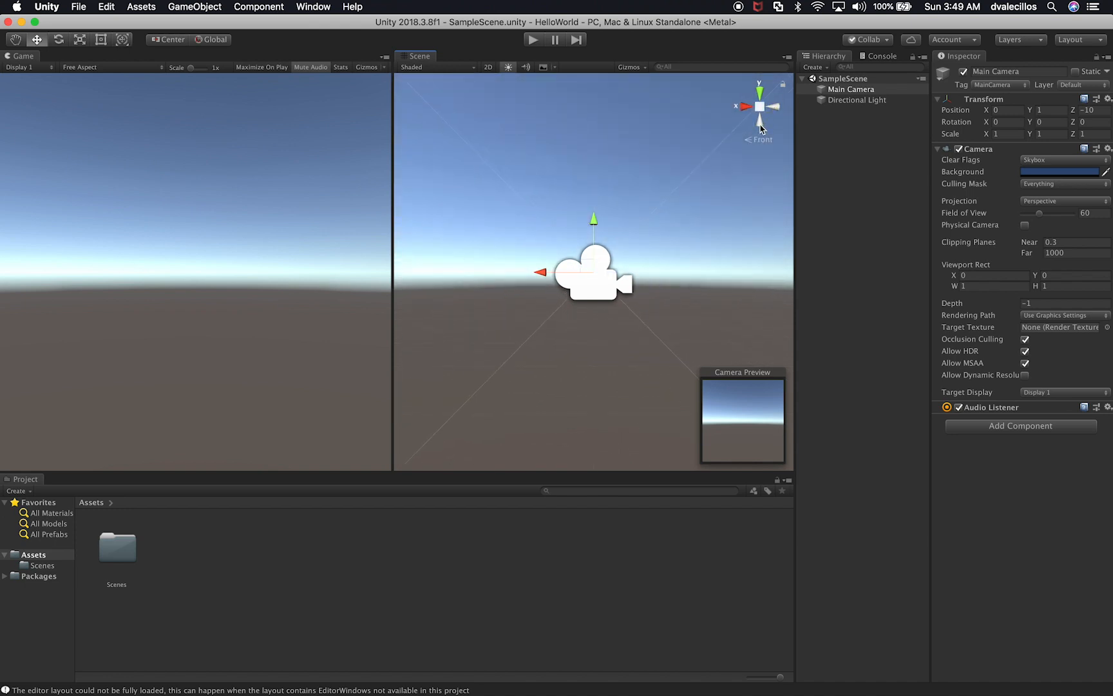
click(761, 127)
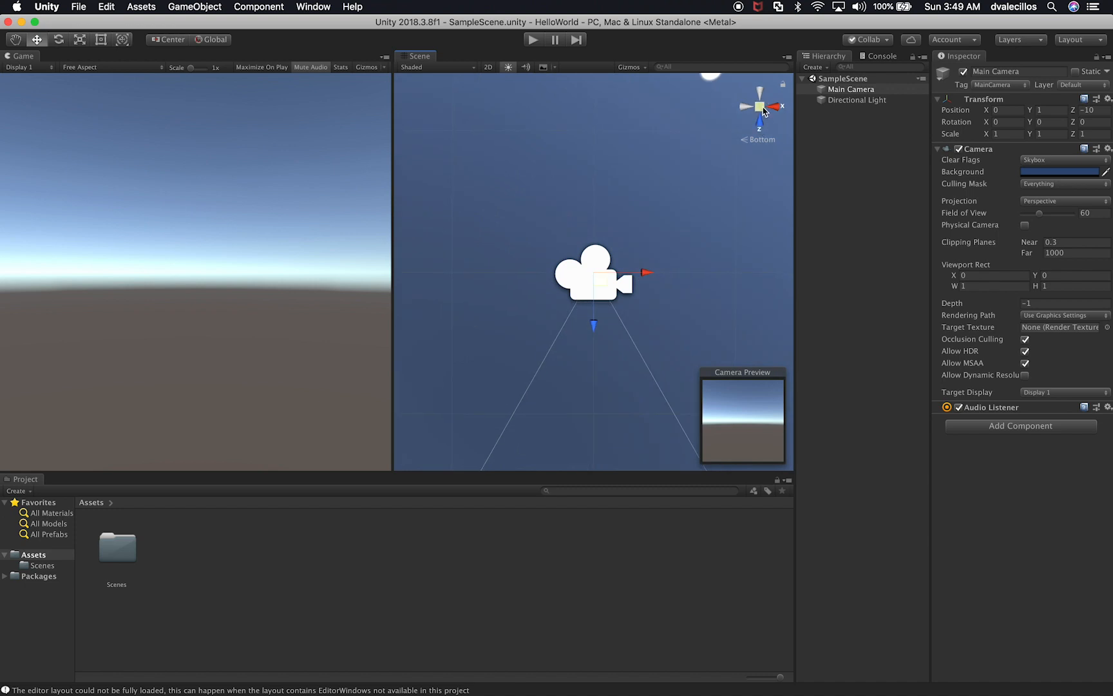
Step: Compare the perspective and isometric projections of the Scene view, orbiting around the Main Camera
click(759, 109)
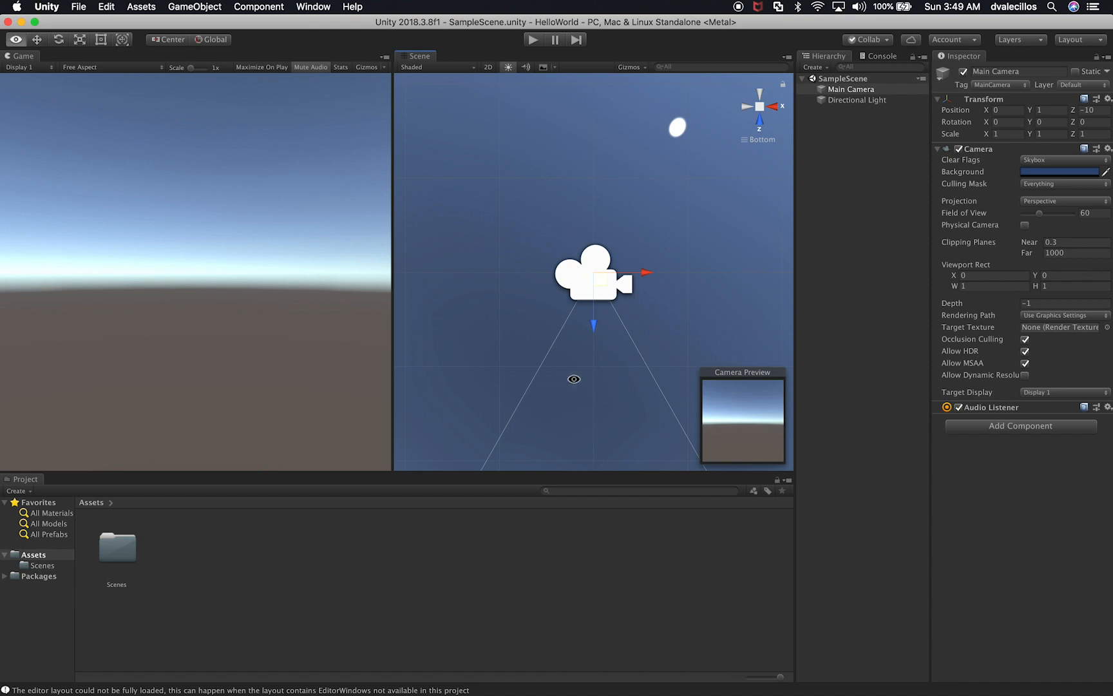
alt+drag(574, 380, 548, 273)
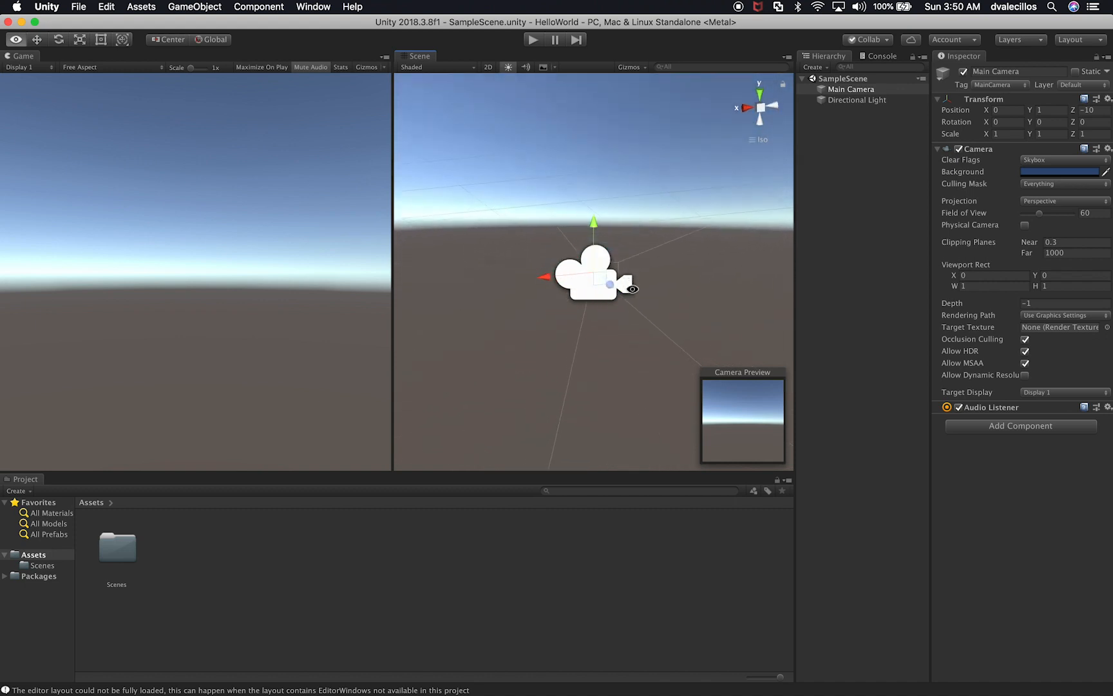
click(762, 143)
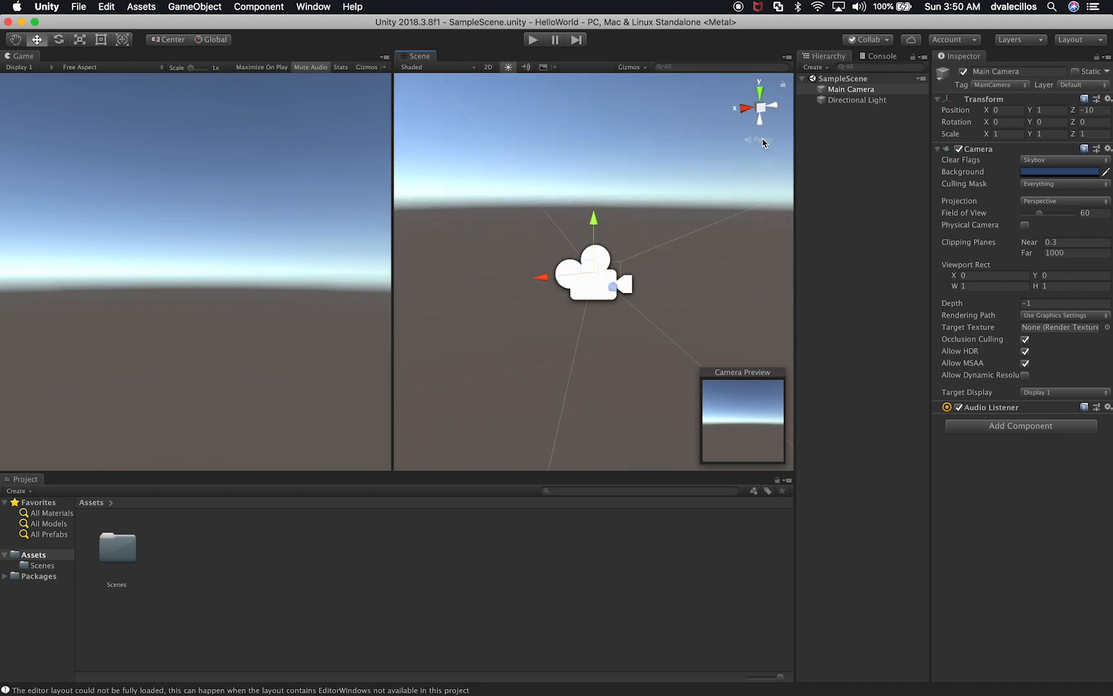
click(762, 142)
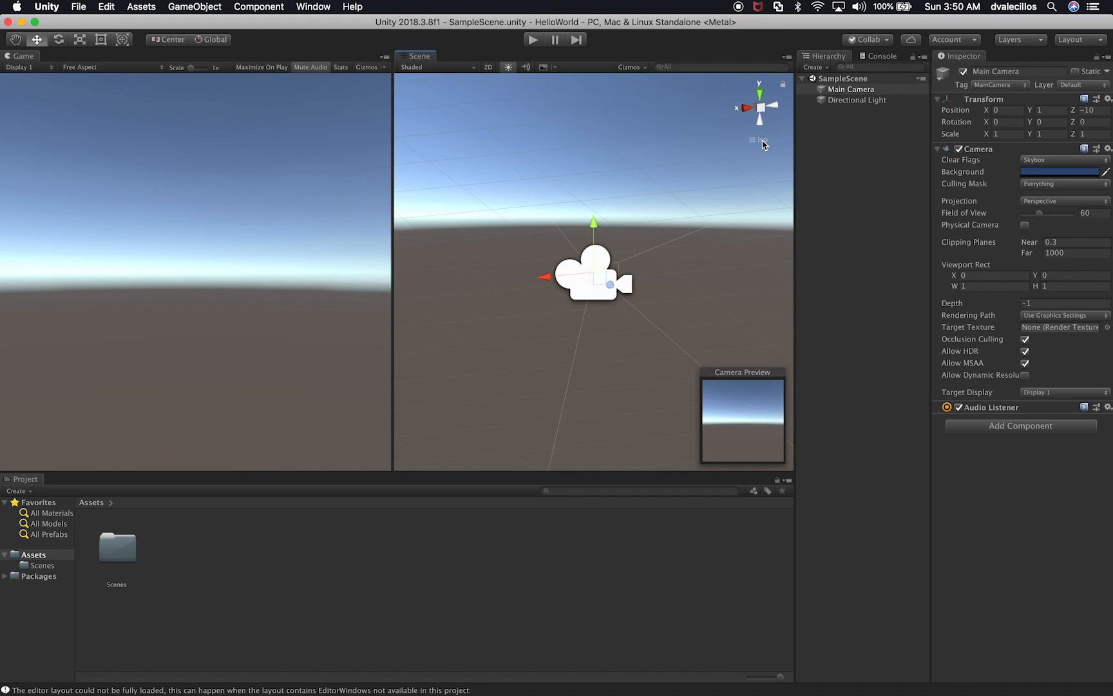
click(761, 142)
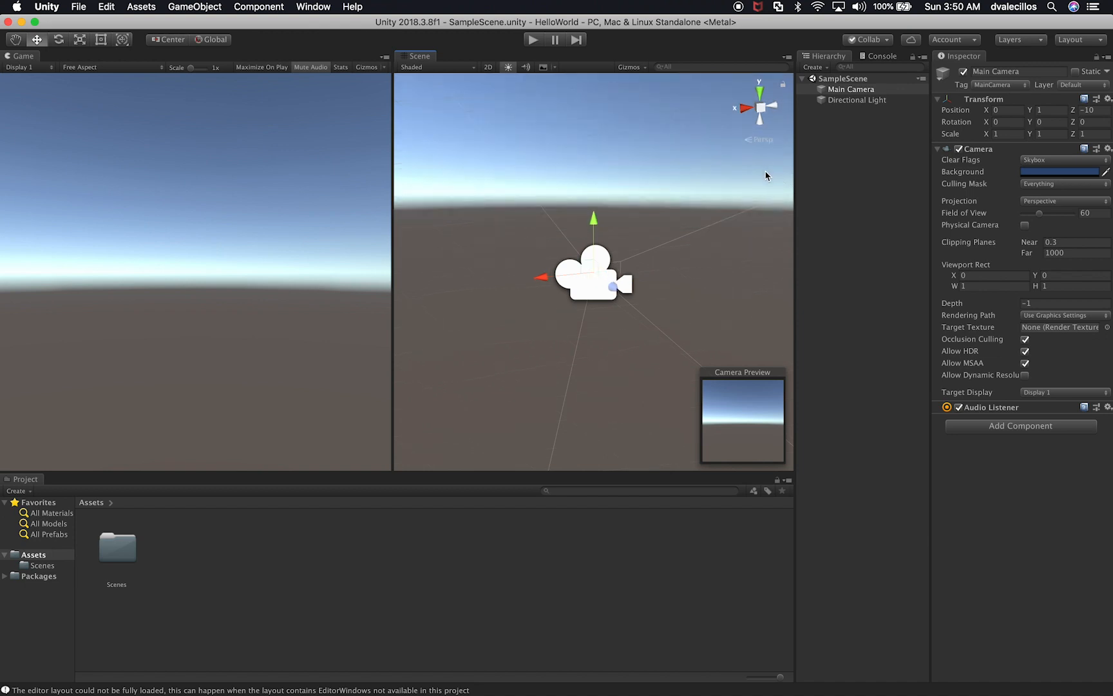
click(762, 140)
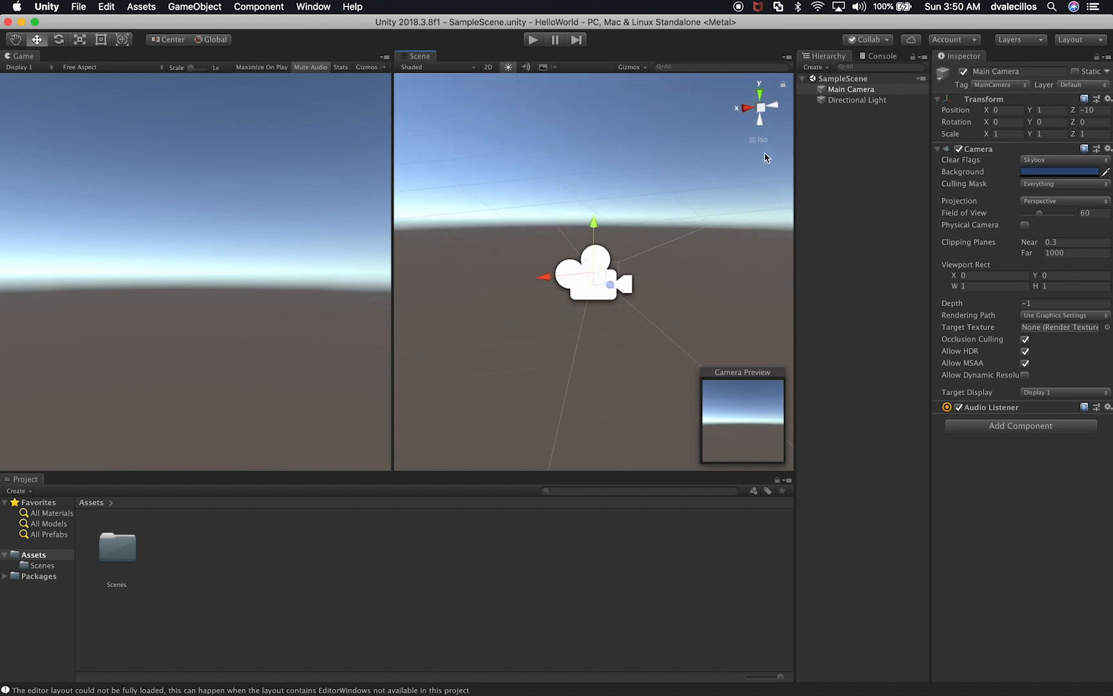
Step: Align the Scene view to the right side in isometric projection
click(749, 108)
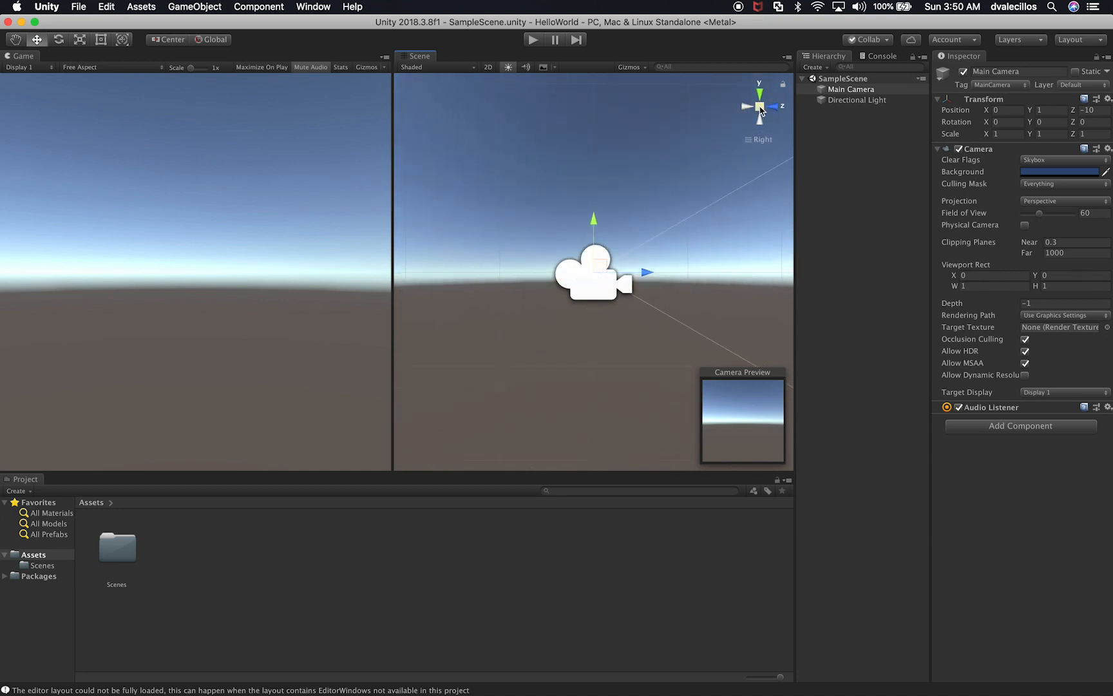
click(760, 107)
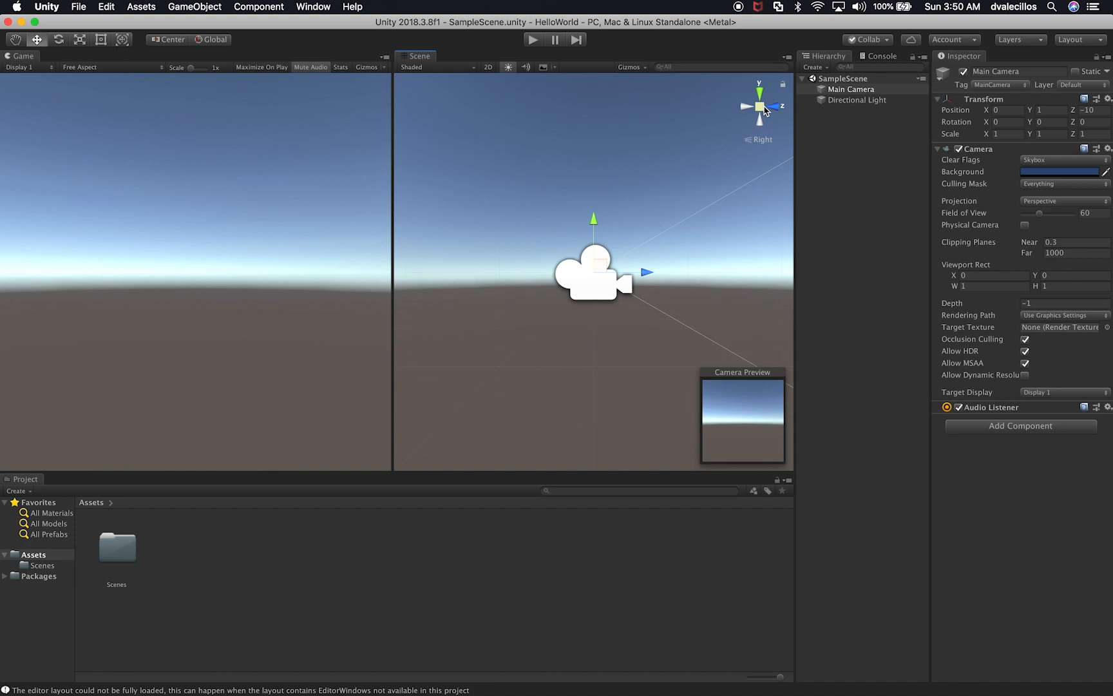
click(763, 108)
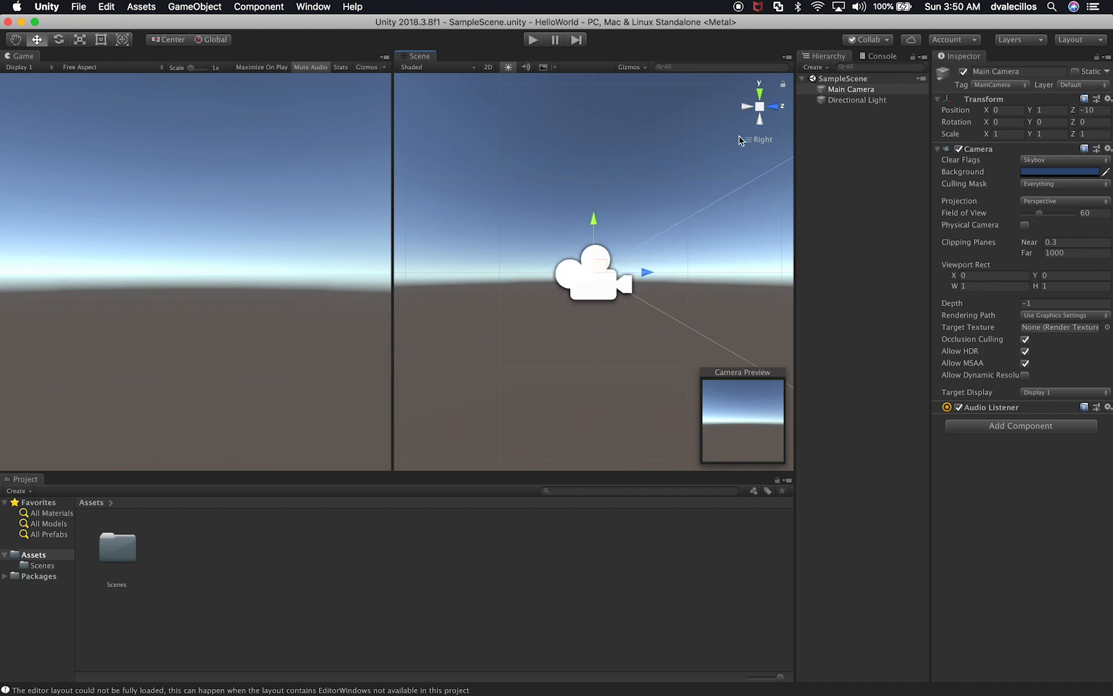
Step: Add a 3D cube to SampleScene
click(836, 115)
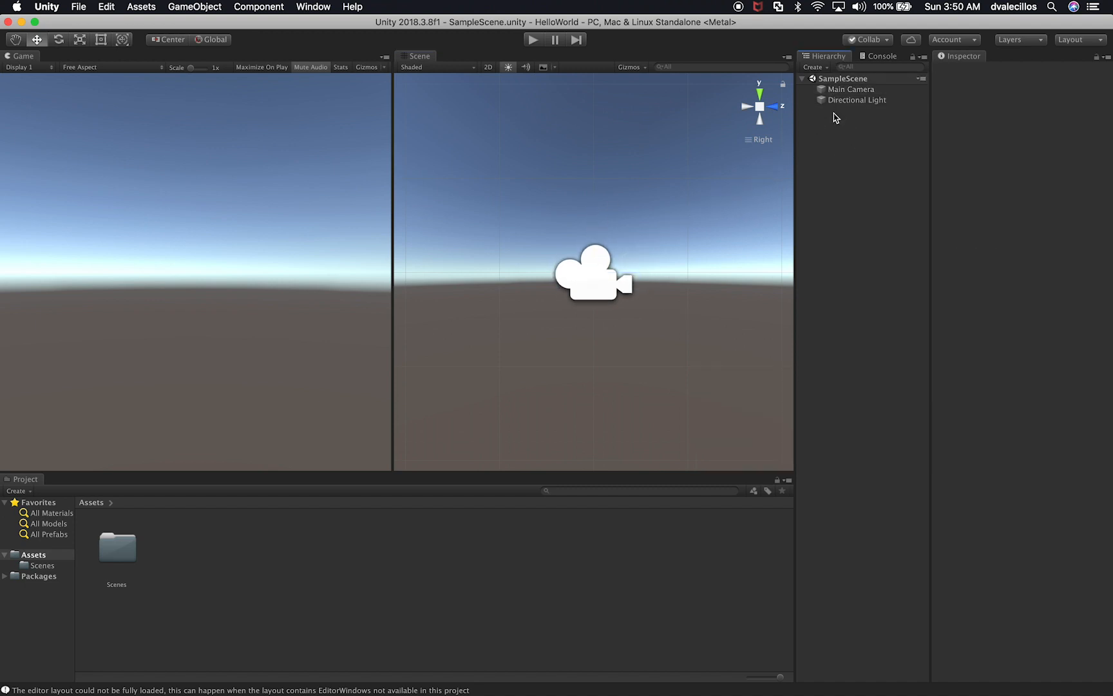
right_click(838, 117)
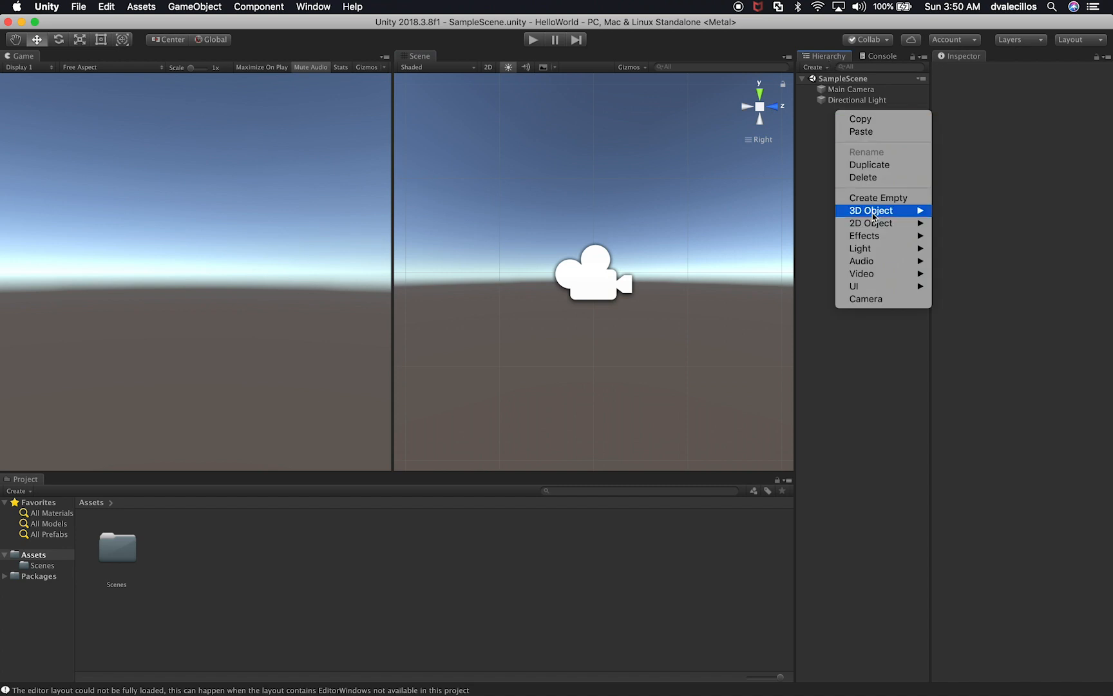
mouse_move(874, 216)
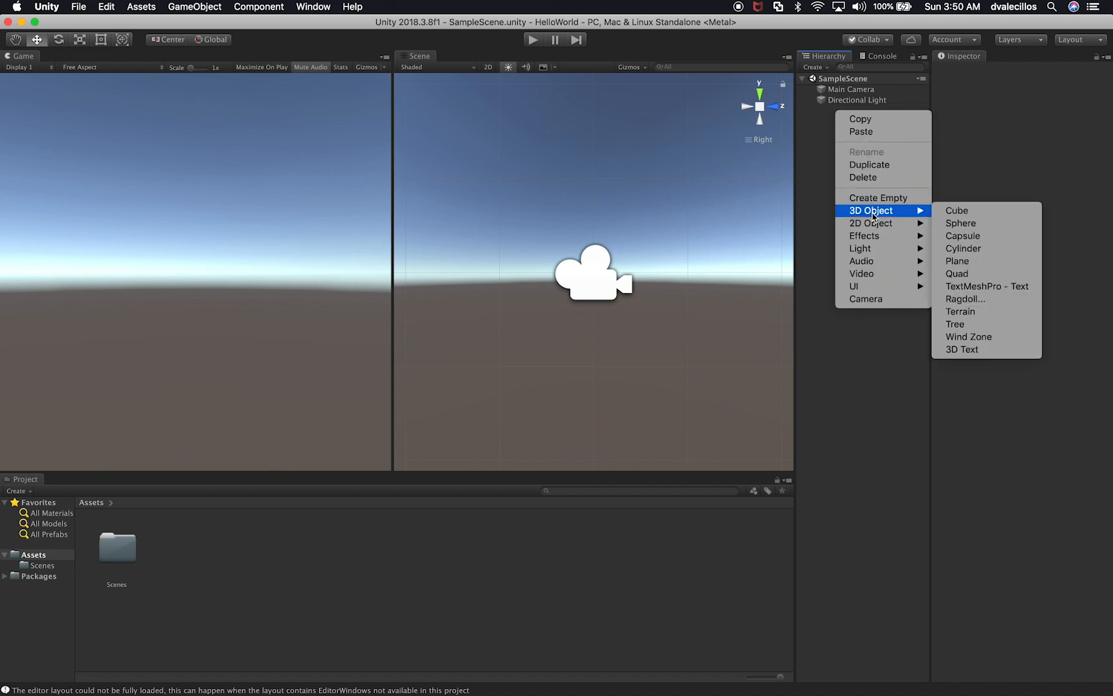
click(950, 212)
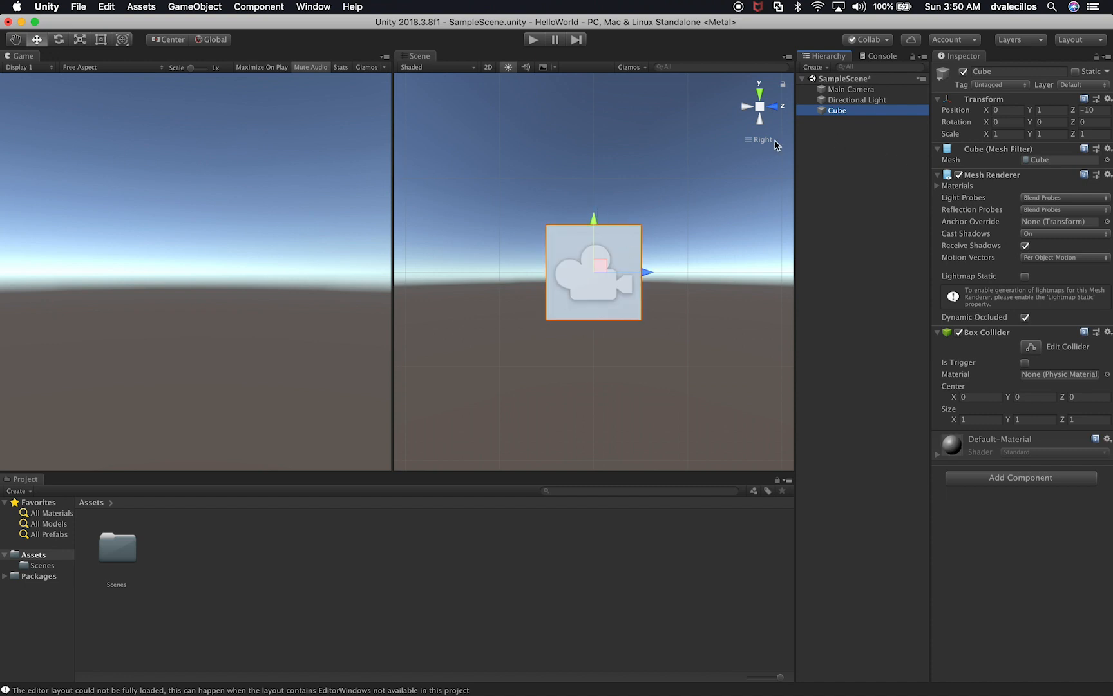
Step: Move the Main Camera back from the cube along the Z axis to about -11.574
click(834, 90)
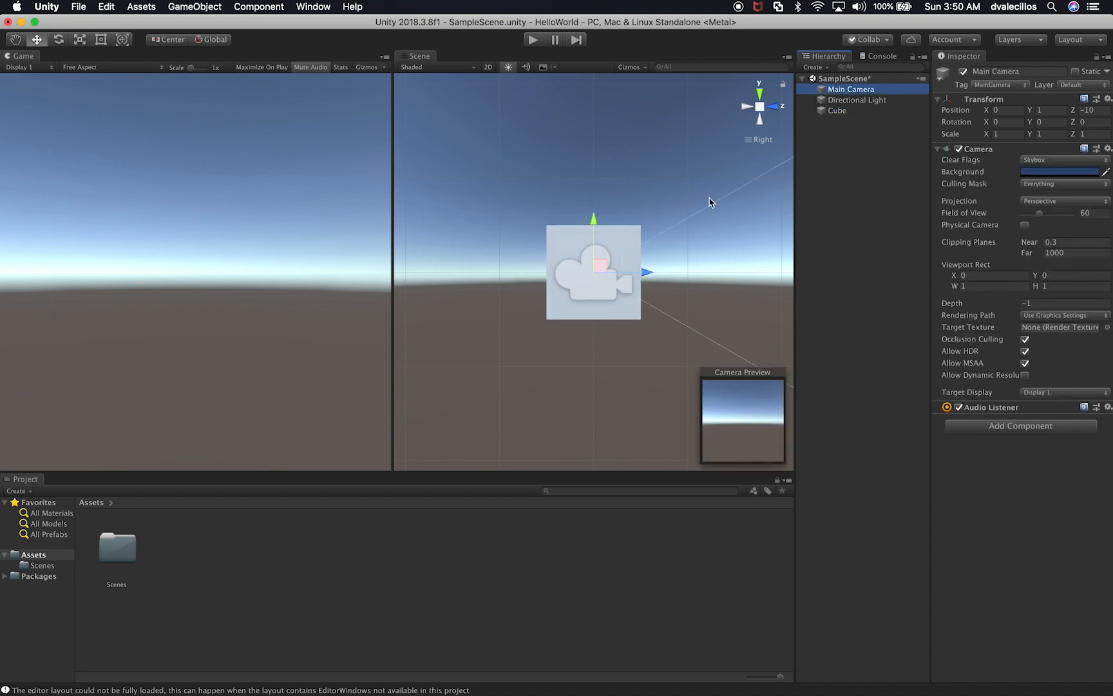
drag(660, 270, 500, 279)
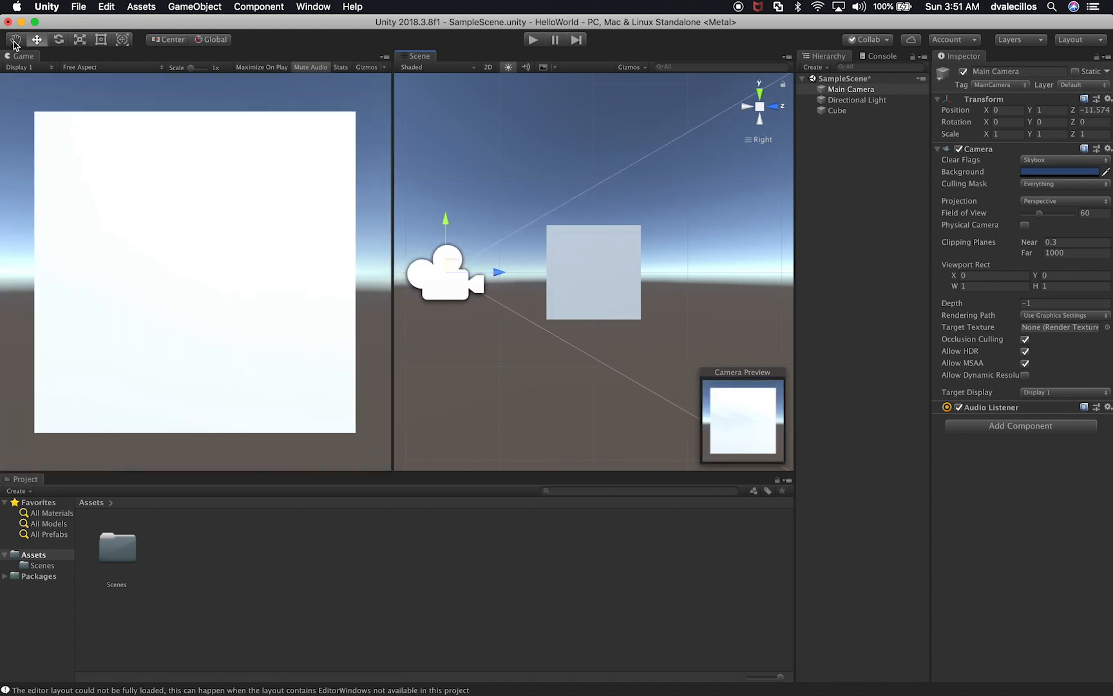
Step: Try rotating the Main Camera with the Rotate tool
click(59, 43)
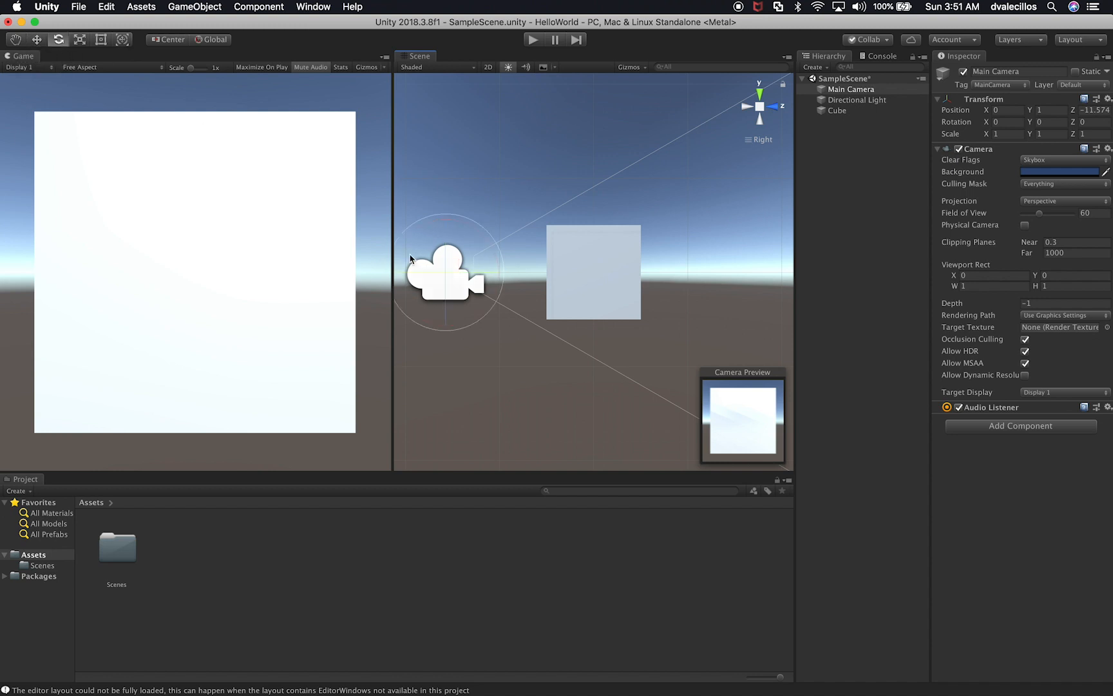
mouse_move(500, 253)
mouse_down()
mouse_move(486, 223)
mouse_move(507, 277)
mouse_move(505, 254)
mouse_up()
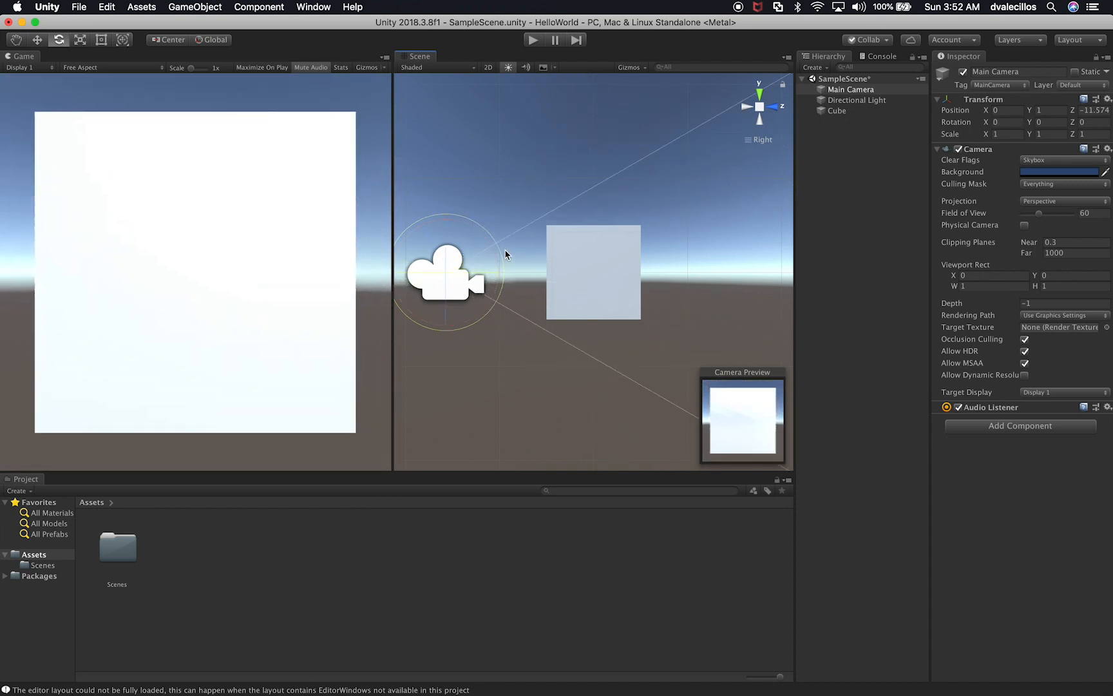
Step: Return the Scene view to perspective projection and look around the camera and the cube
click(760, 107)
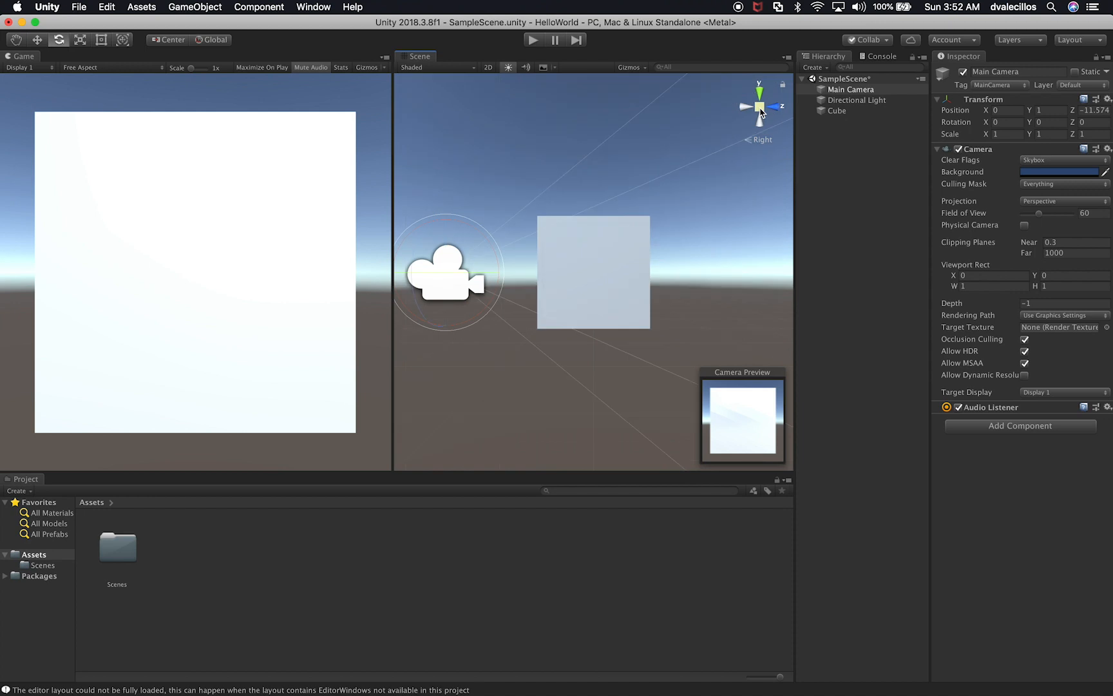
alt+drag(641, 155, 758, 351)
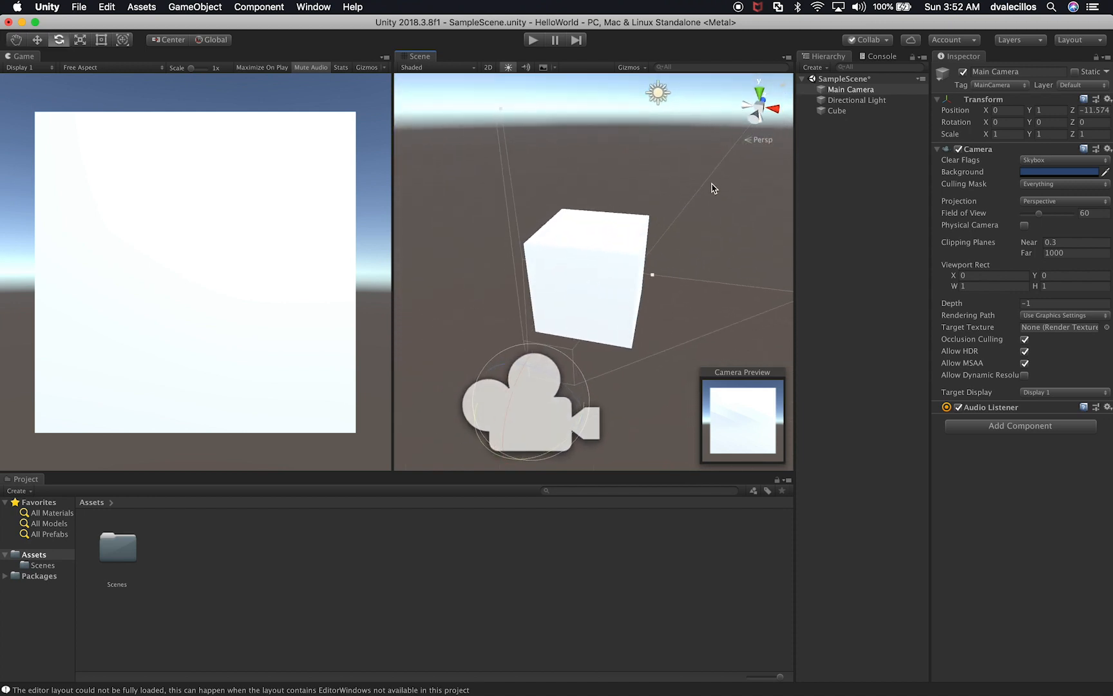
alt+drag(699, 276, 449, 217)
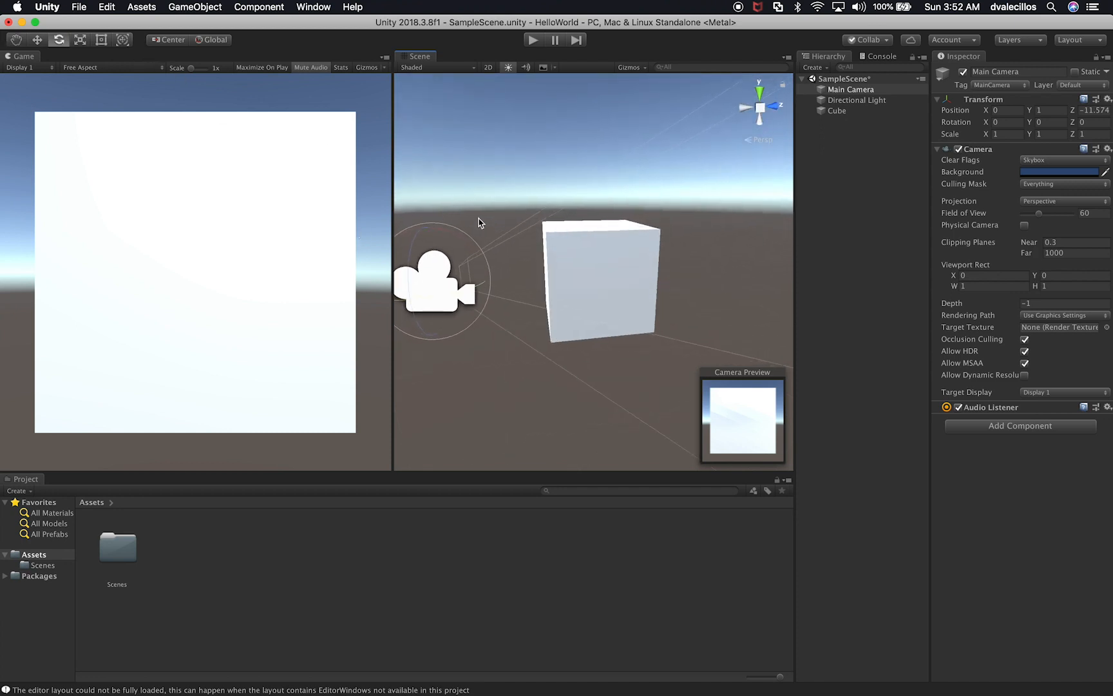
Step: Select the cube and activate the Move tool for it
click(588, 263)
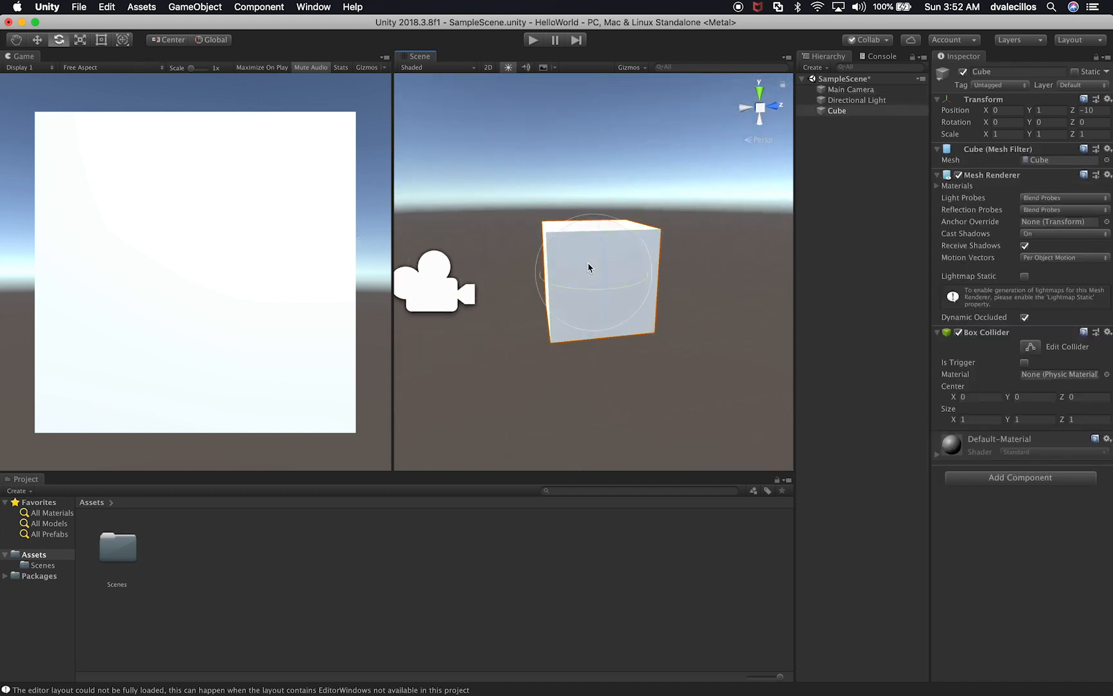
key(w)
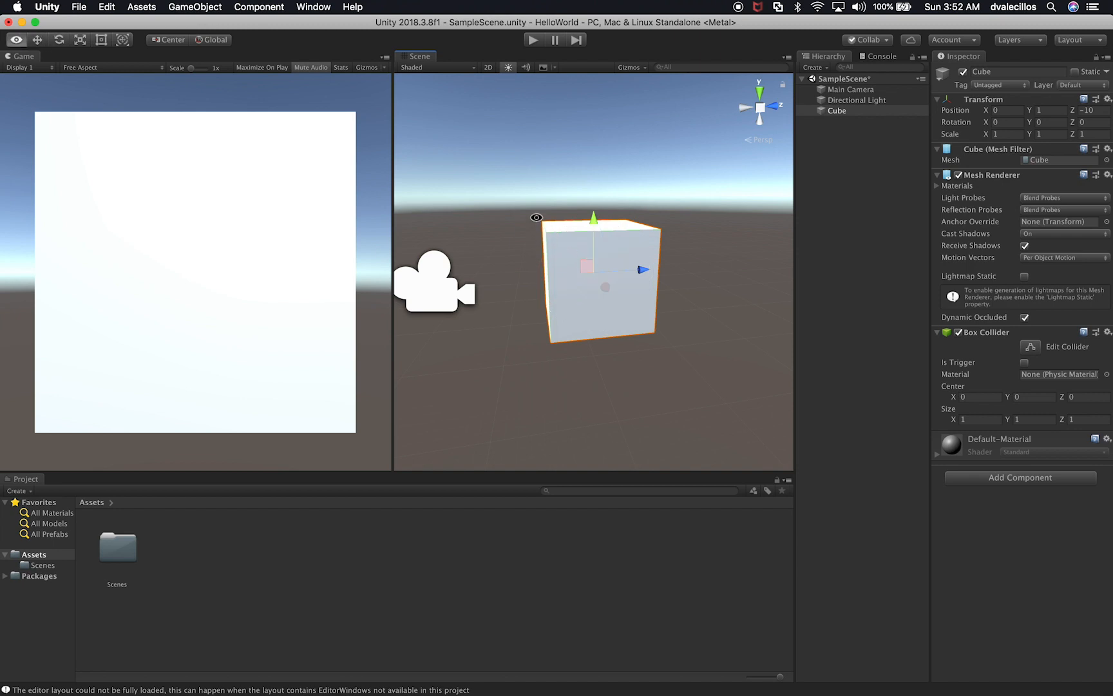
alt+drag(698, 256, 663, 274)
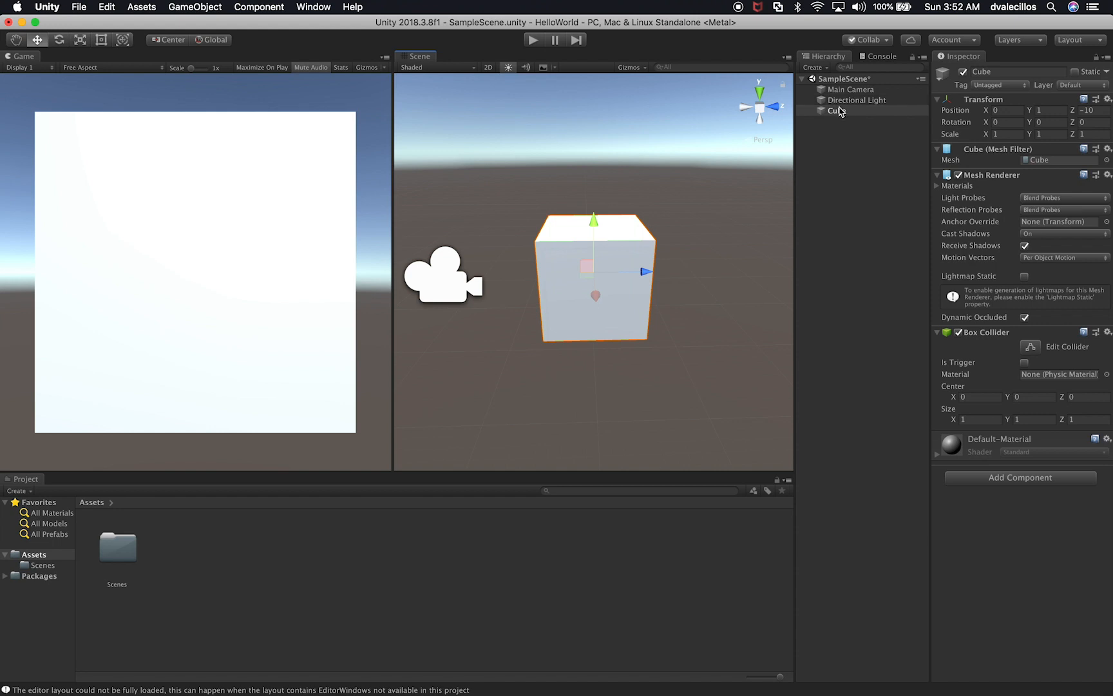
Step: Examine the Inspector components of the Main Camera, Directional Light and Cube by selecting each object in turn
click(454, 279)
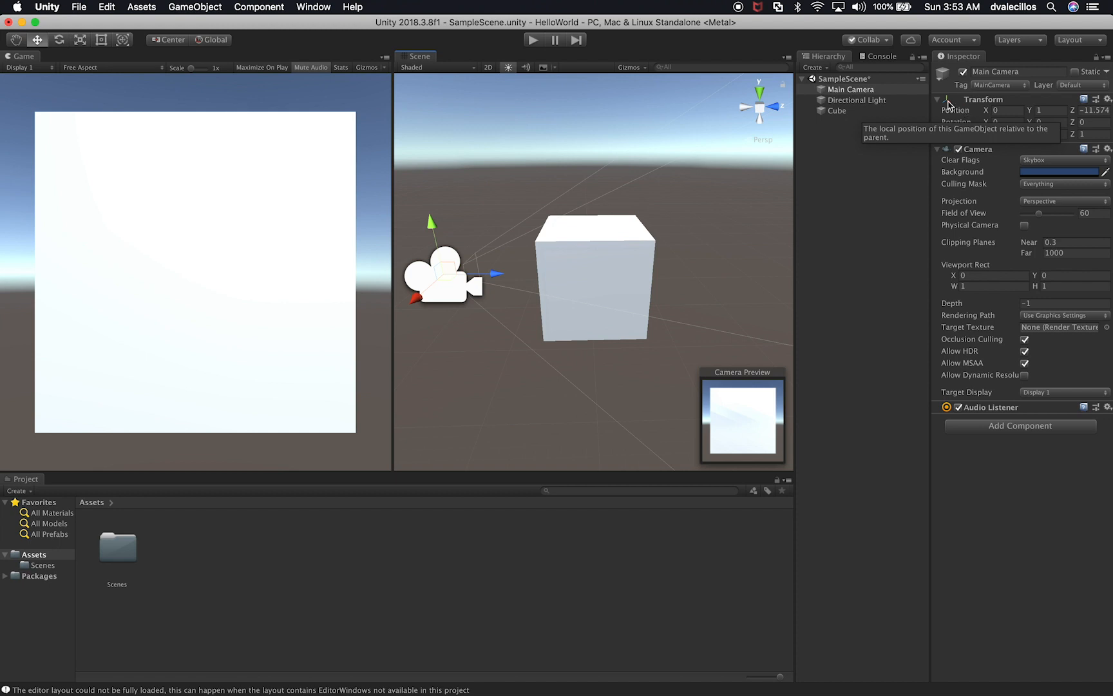
click(845, 101)
click(841, 111)
click(849, 101)
click(854, 91)
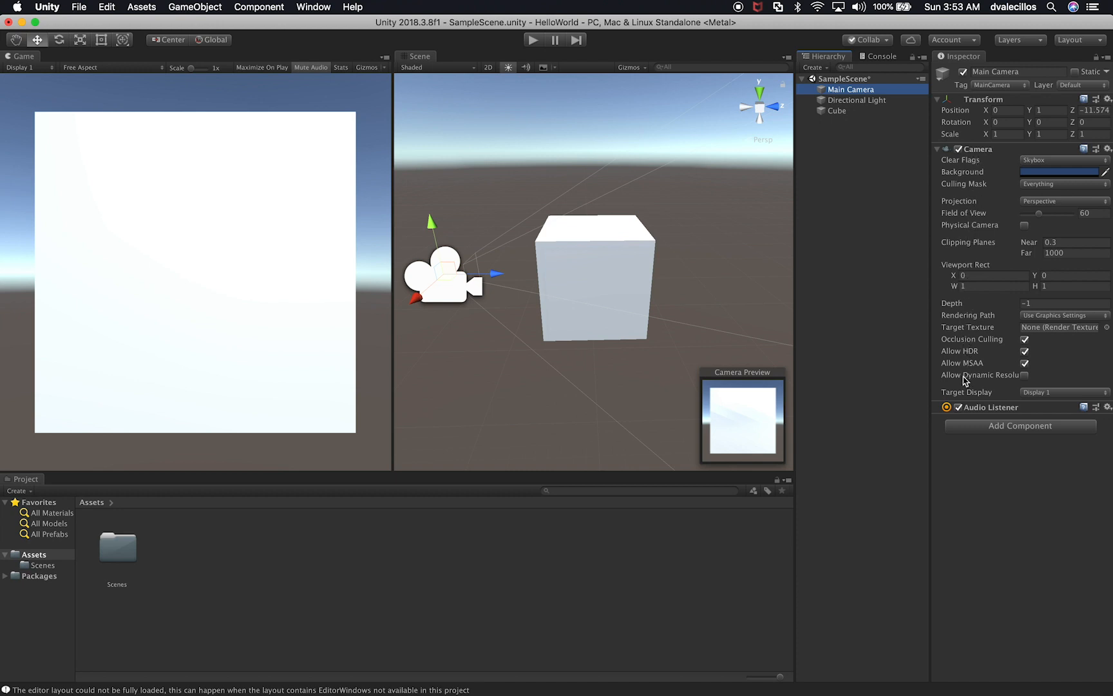
click(862, 101)
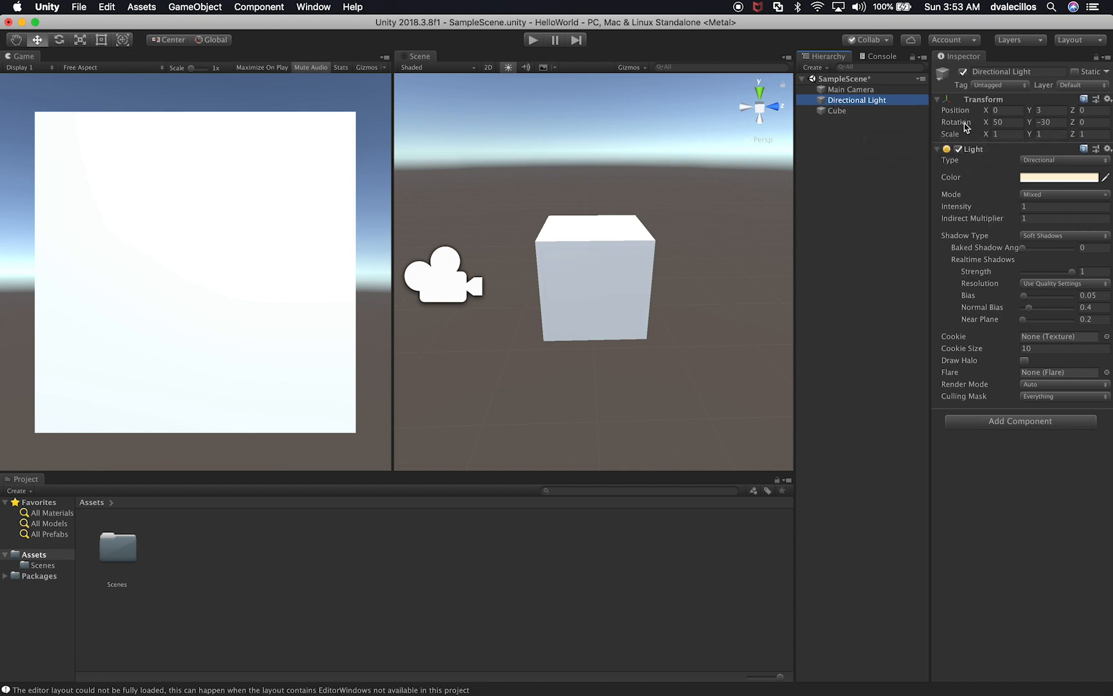
click(837, 112)
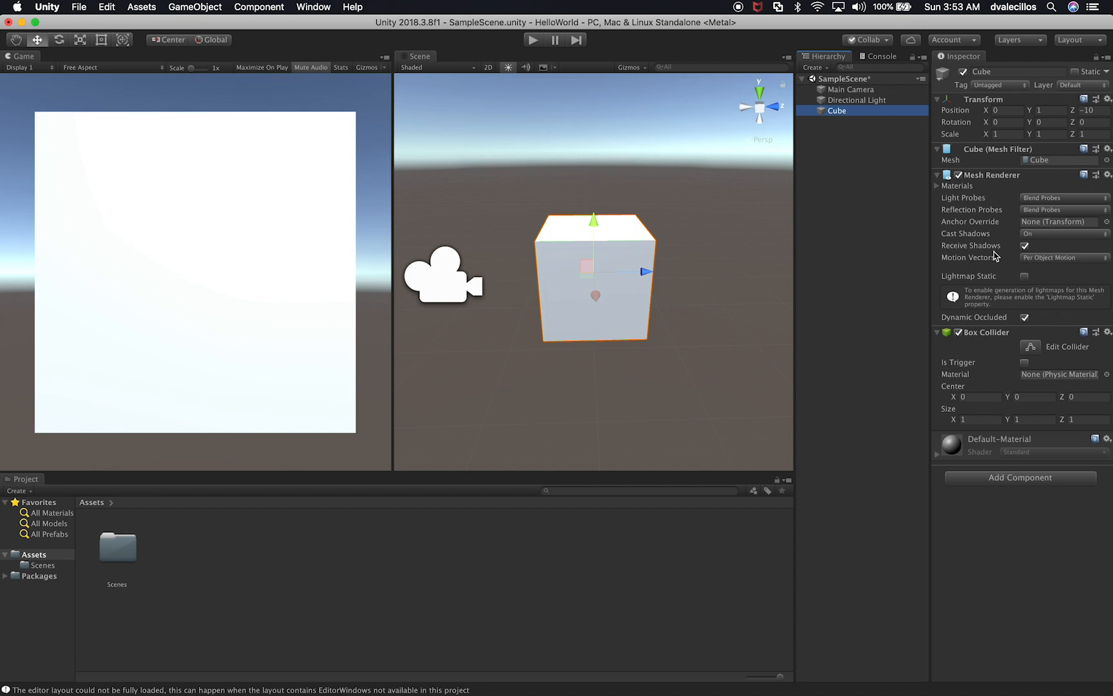
click(860, 91)
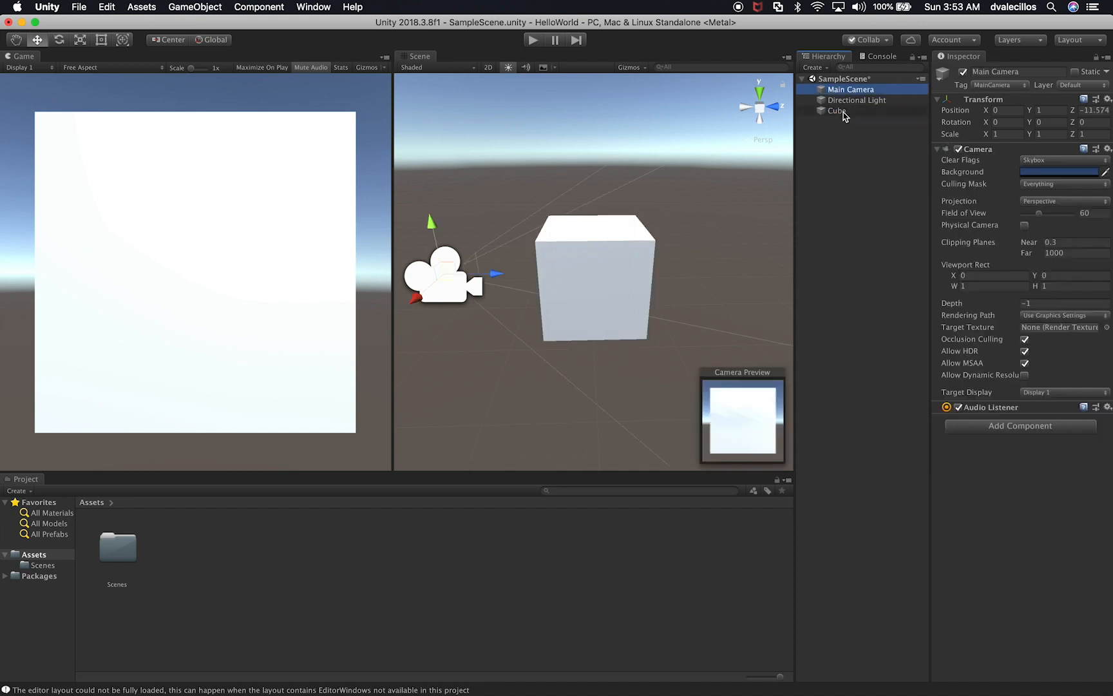
Step: Rotate the cube about its Y axis to about -45.74 degrees with the Rotate tool and switch the handle position to Pivot
click(843, 112)
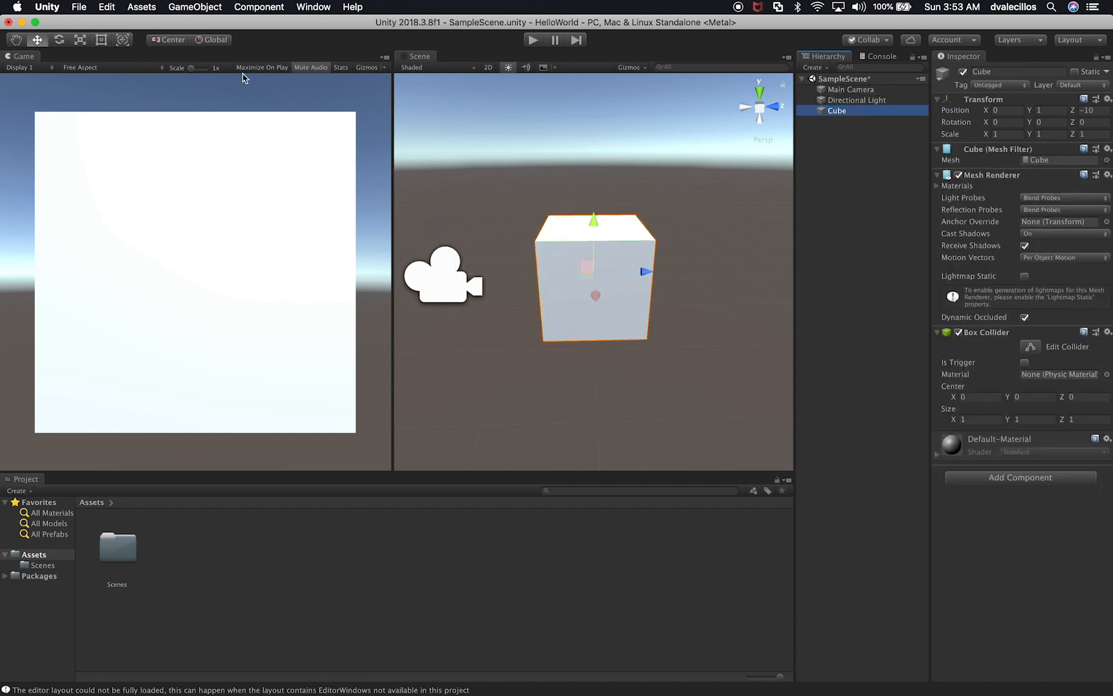
click(60, 40)
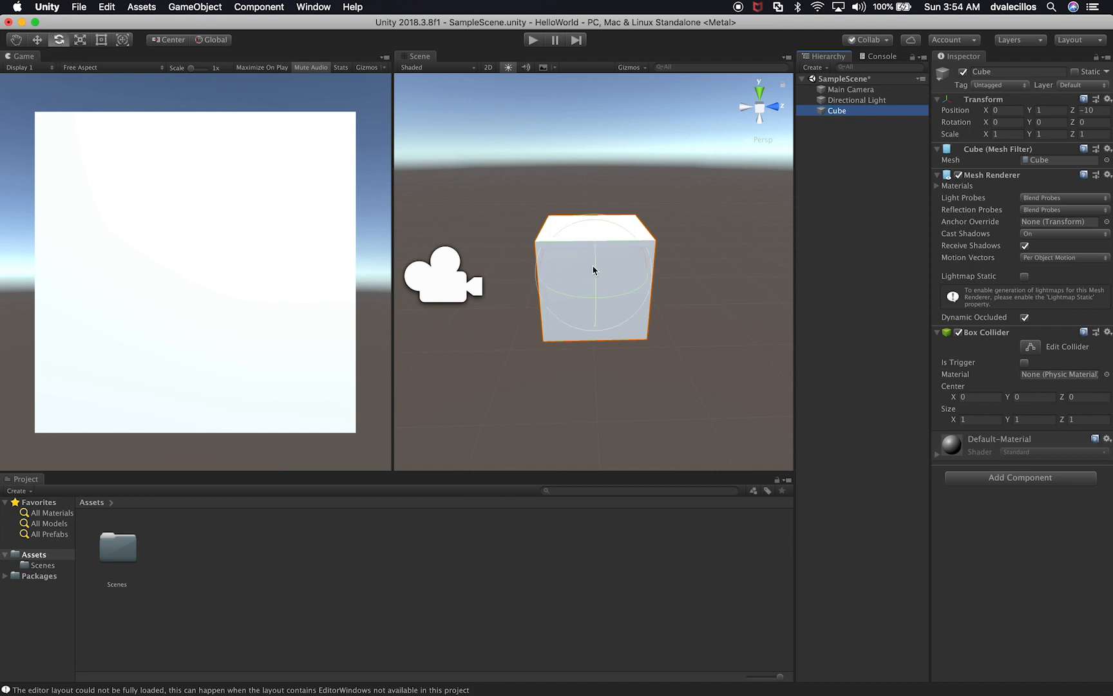
alt+drag(539, 349, 683, 269)
scroll(669, 339, up, 5)
key(z)
key(super+z)
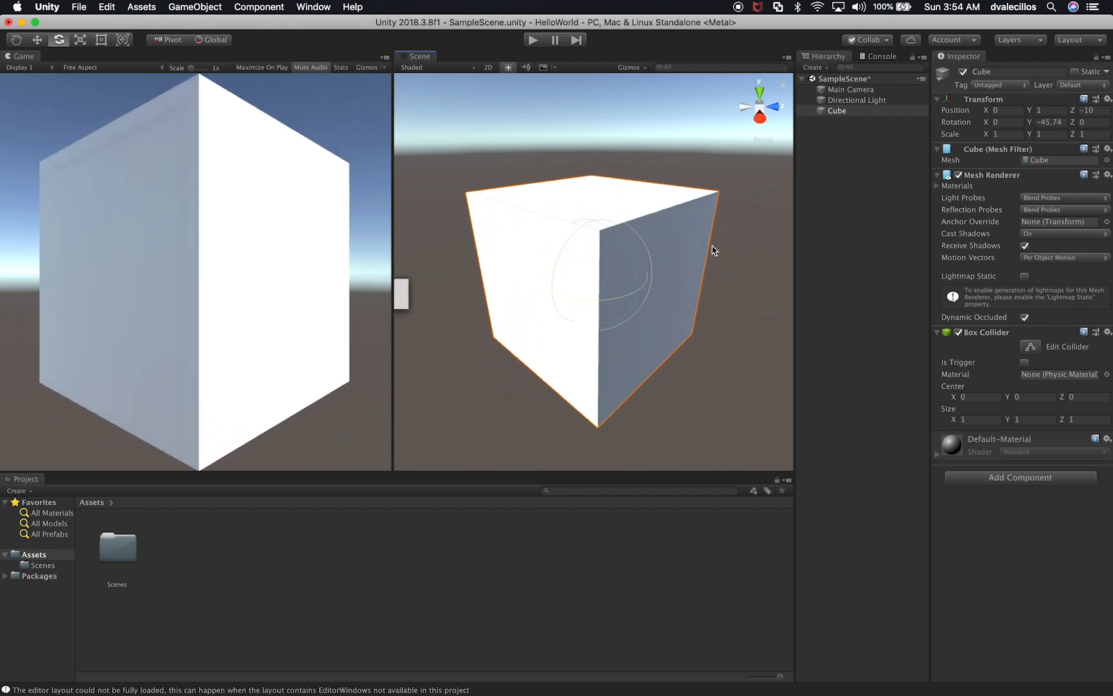
Step: Set the cube's Y rotation to exactly -45 degrees in its Transform
click(1044, 121)
key(BackSpace)
key(BackSpace)
key(BackSpace)
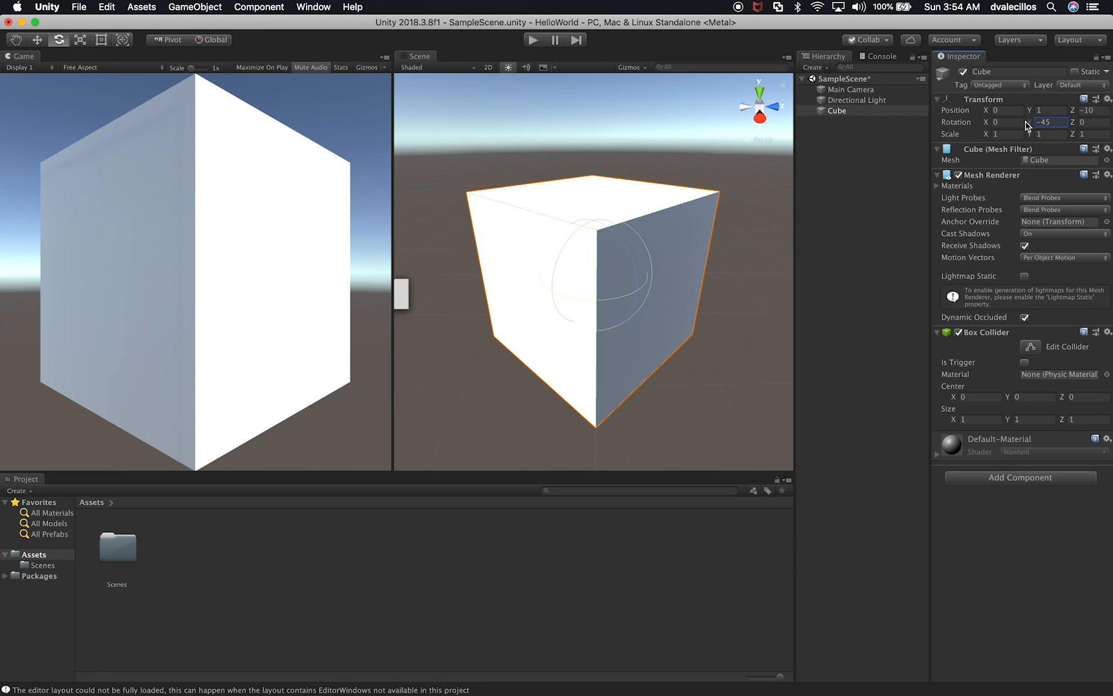
Step: Try scrubbing the cube's Y rotation value, undo it, and set the Y rotation to 0
mouse_move(1027, 126)
mouse_down()
mouse_move(1045, 122)
mouse_move(1032, 121)
mouse_up()
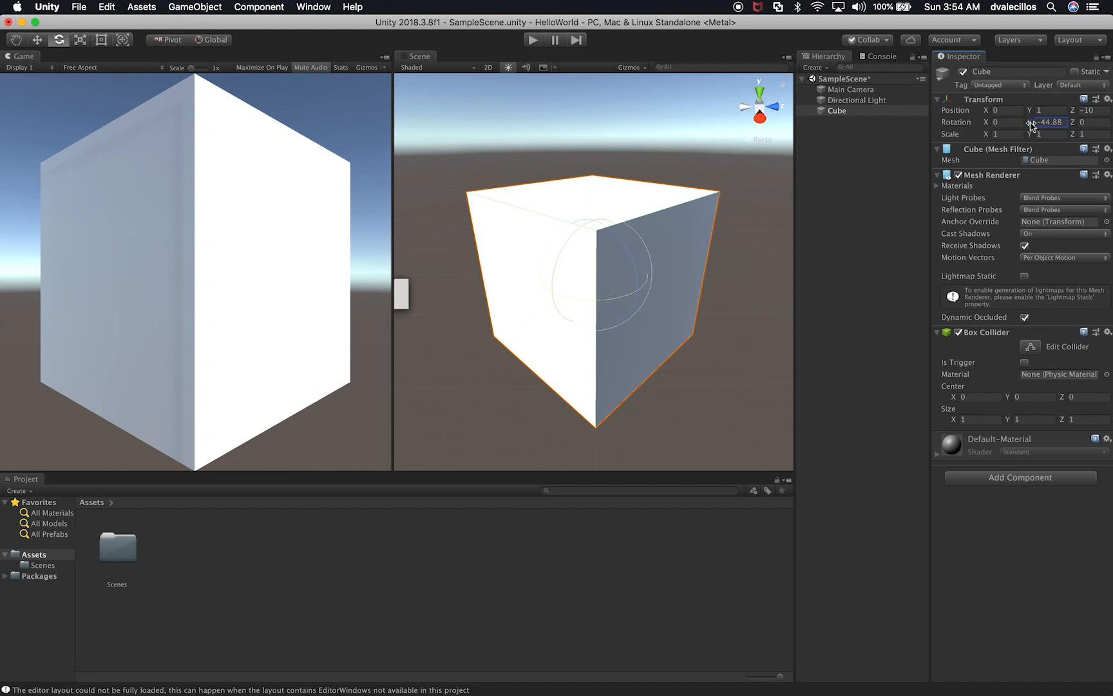
drag(1031, 124, 973, 133)
key(super+z)
click(1056, 127)
text(0)
Step: Try scrubbing the cube's X and Z rotation values, undoing each change
mouse_move(986, 122)
mouse_down()
mouse_move(804, 129)
mouse_move(1007, 114)
mouse_up()
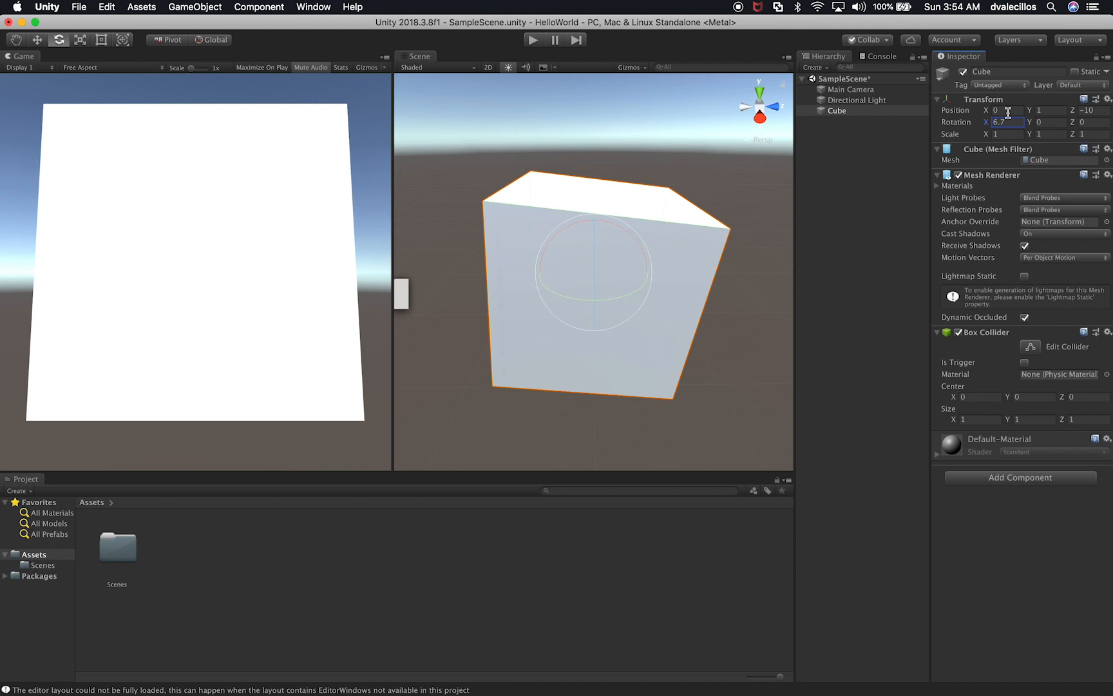
key(super+z)
drag(1075, 127, 1103, 136)
key(super+z)
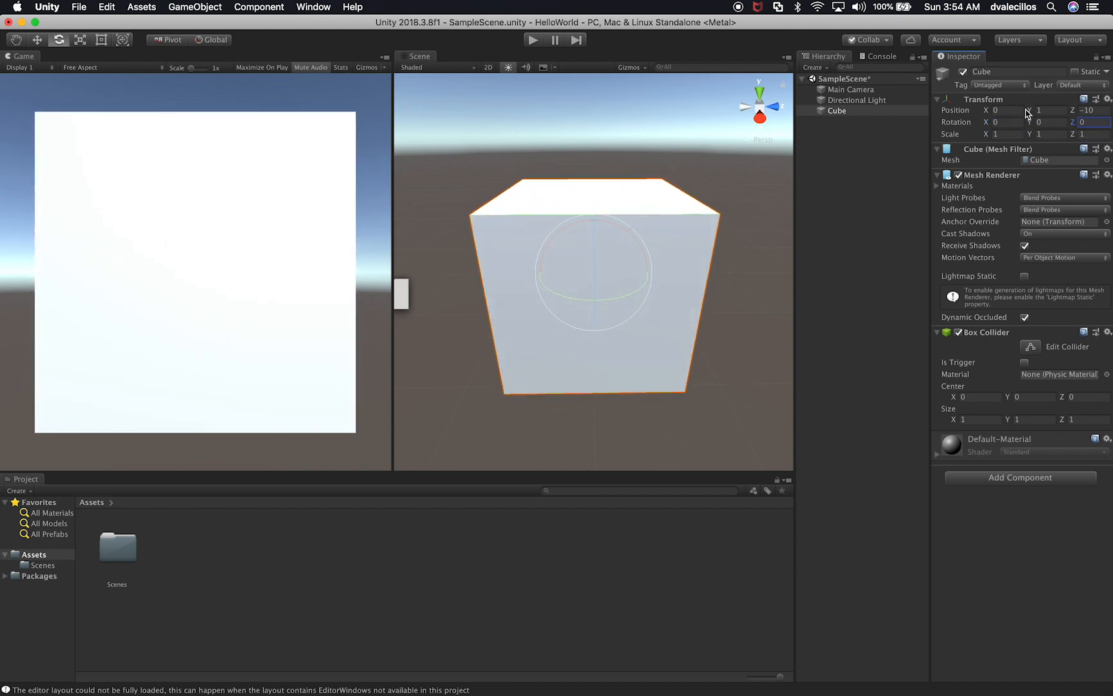
Step: Try scrubbing the cube's X, Y and Z position values, restoring X to 0 and undoing the Y and Z changes
mouse_move(985, 110)
mouse_down()
mouse_move(909, 121)
mouse_move(1034, 114)
mouse_move(1000, 114)
mouse_up()
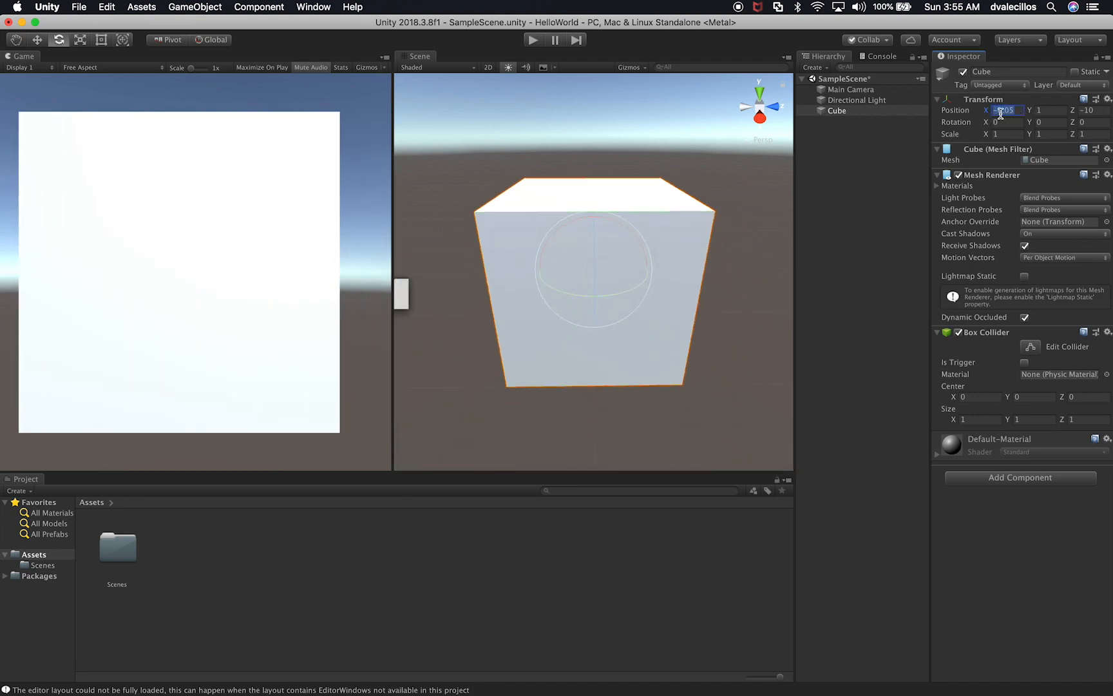
text(0)
drag(1030, 111, 992, 122)
key(super+z)
mouse_move(1074, 114)
mouse_down()
mouse_move(1030, 116)
mouse_move(1095, 120)
mouse_move(1084, 122)
mouse_up()
key(super+z)
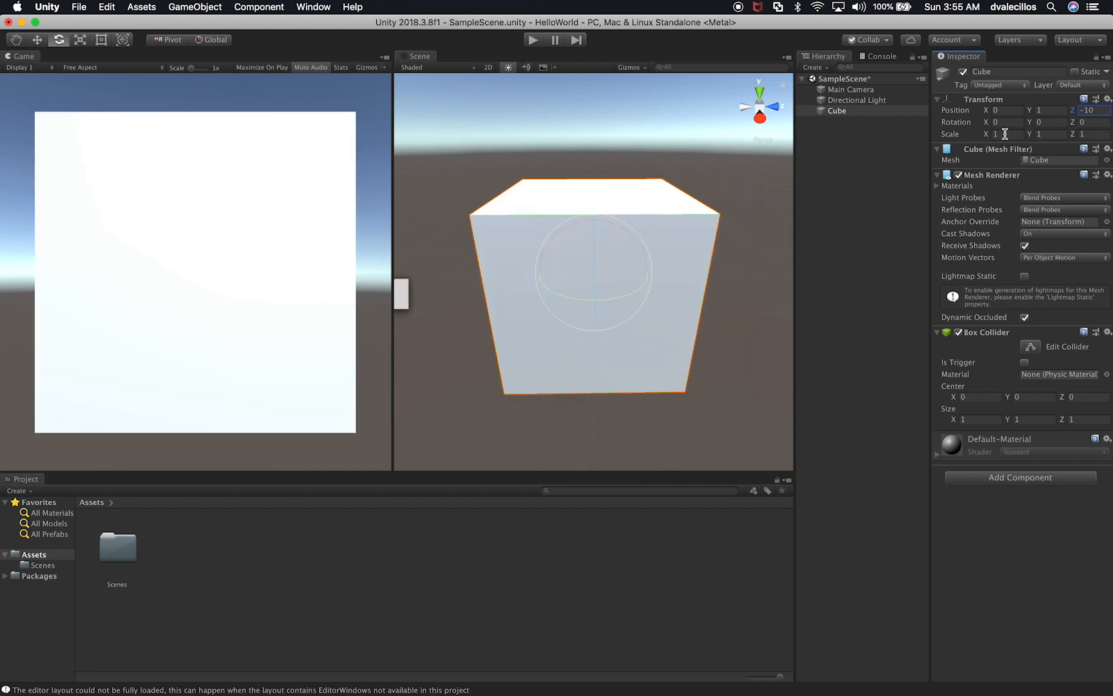
Step: Try scrubbing the cube's scale values to shrink it into a thin slab, about 0.04 on Y and 0.11 on Z
drag(985, 135, 1050, 136)
alt+drag(560, 333, 724, 332)
drag(1029, 134, 1002, 148)
Step: Set the cube's scale to 1 on the X, Y and Z axes
click(995, 134)
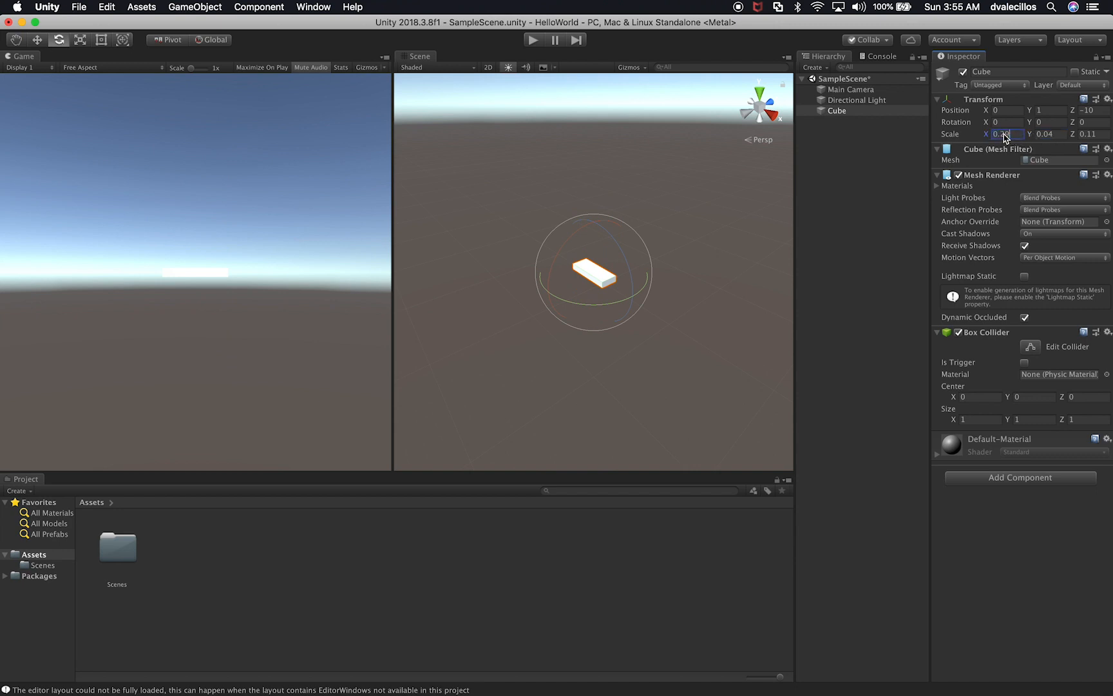
text(1)
key(Tab)
text(1)
key(Tab)
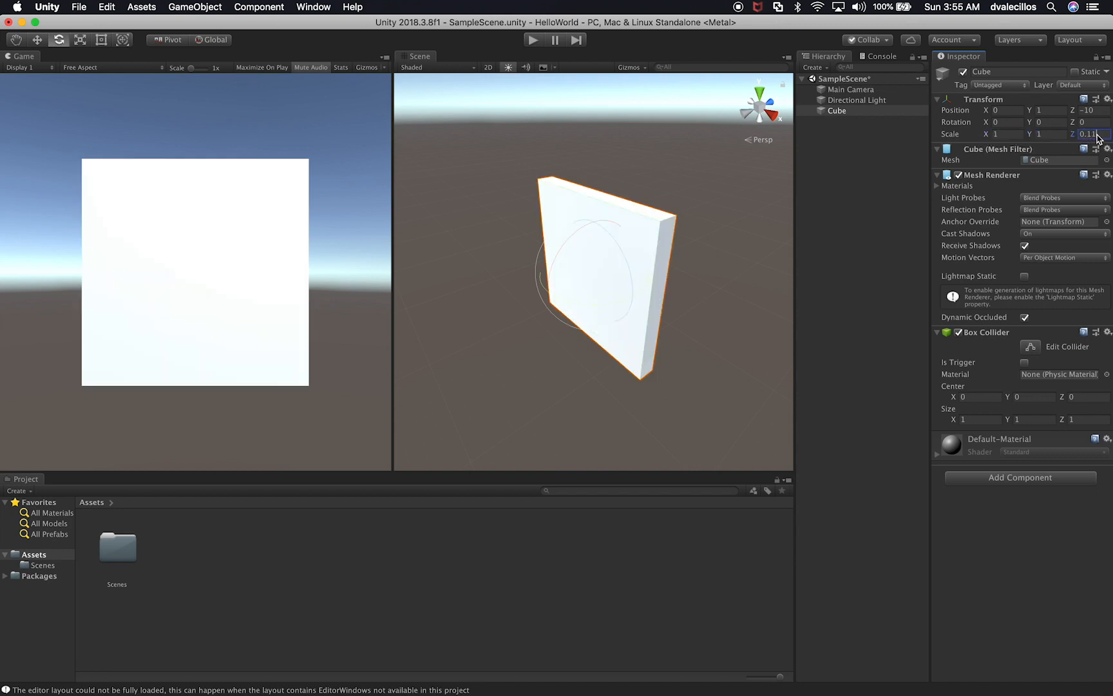
text(1)
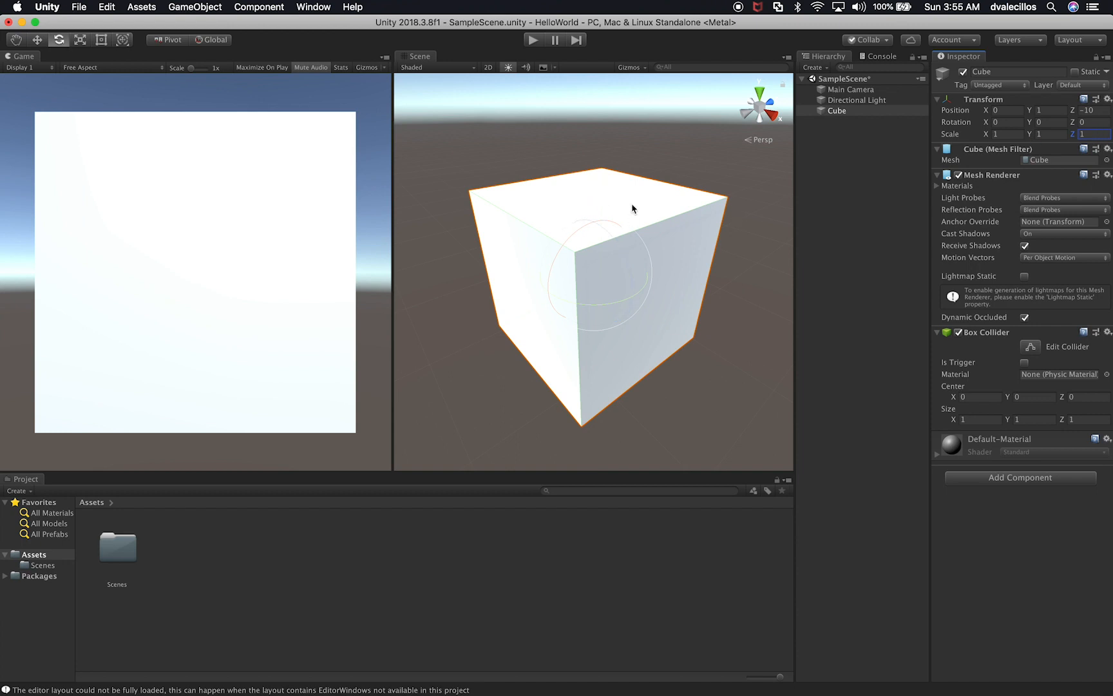
Step: Try stretching the cube along its X, Z and Y axes with the Scale tool, undoing each change
click(79, 40)
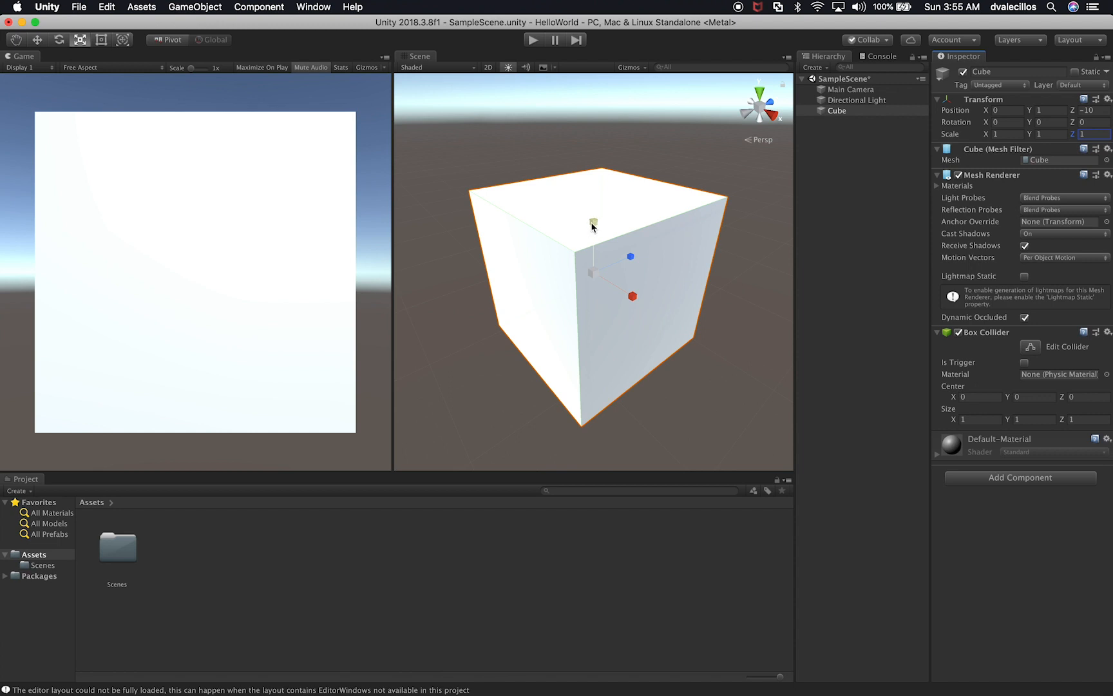
mouse_move(638, 291)
mouse_down()
mouse_move(618, 295)
mouse_move(657, 304)
mouse_up()
key(super+z)
drag(627, 260, 656, 251)
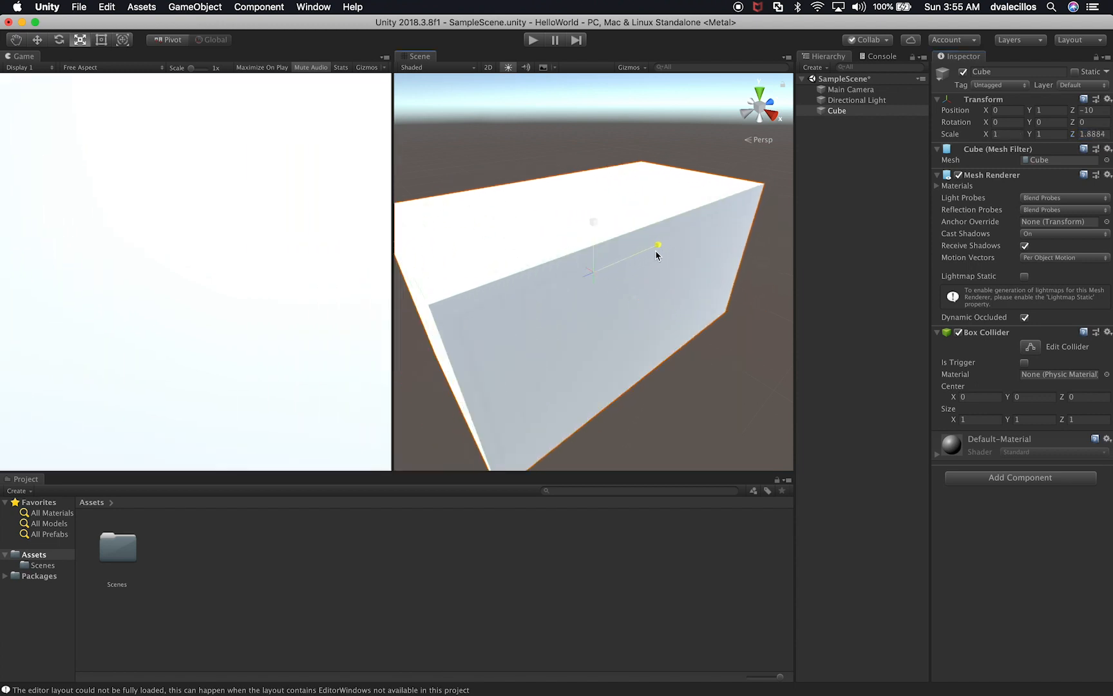
key(super+z)
drag(594, 229, 603, 181)
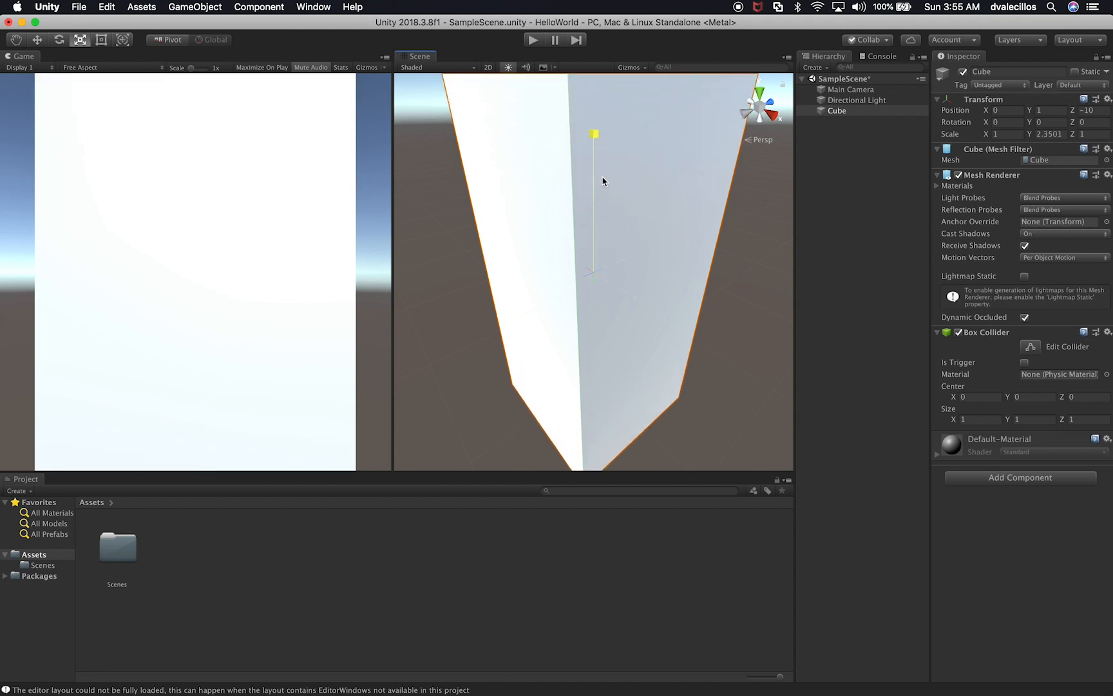
key(super+z)
Step: Switch between the Move and Scale tools on the cube, ending with the Move tool active
key(w)
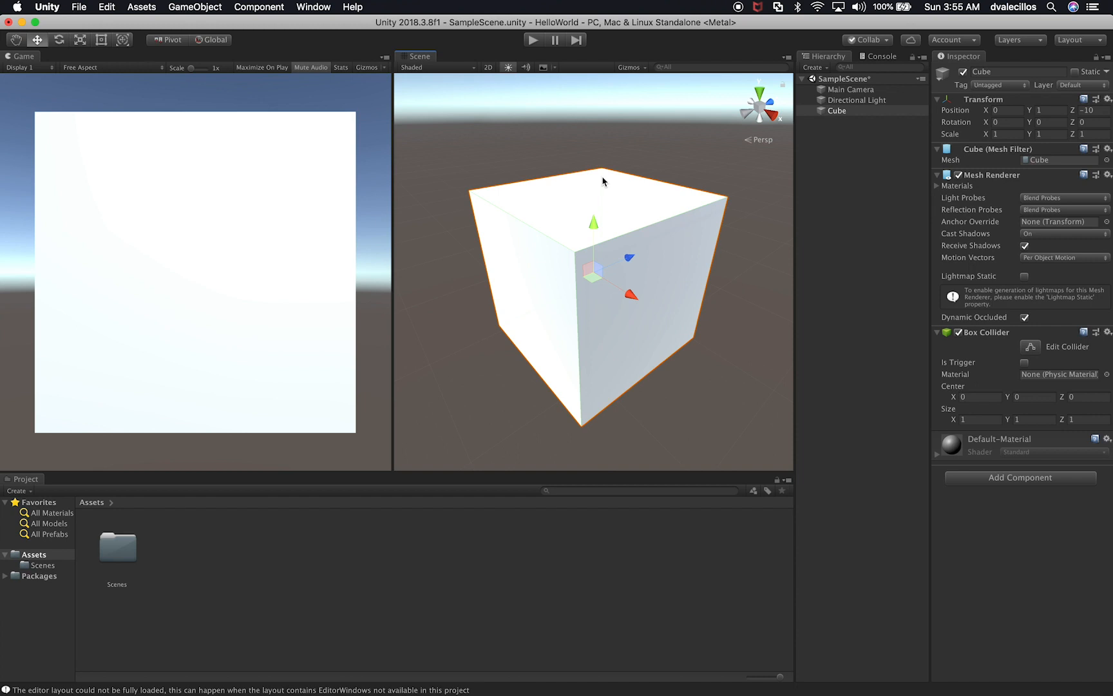
key(r)
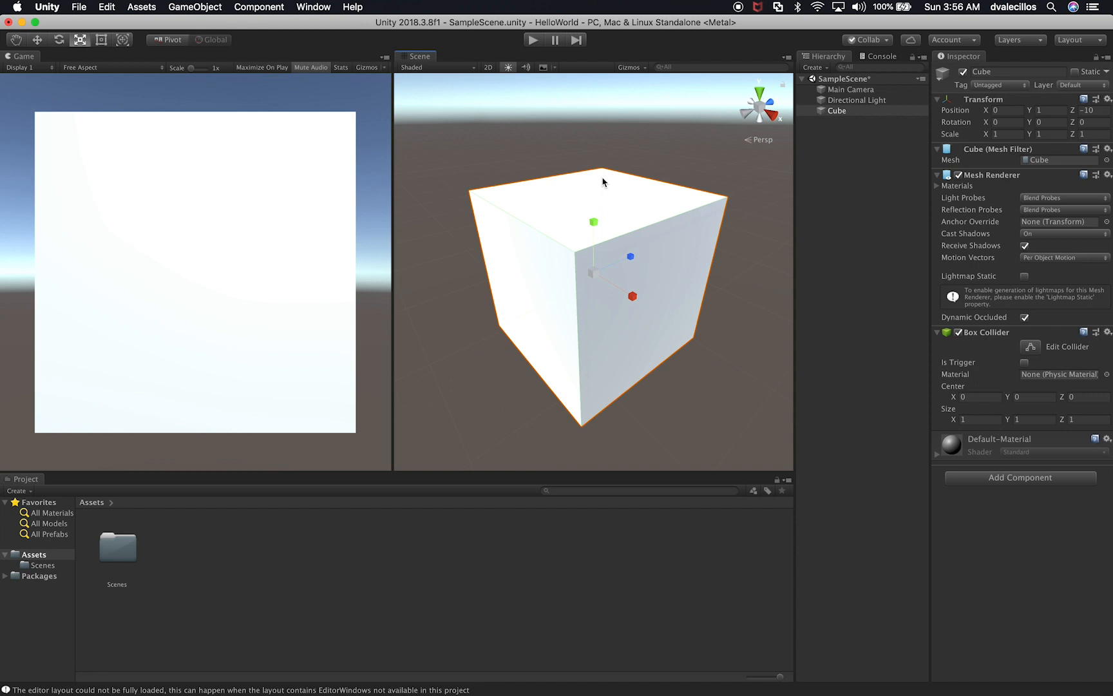
mouse_move(632, 296)
mouse_down()
mouse_move(664, 313)
mouse_move(635, 304)
mouse_up()
key(w)
Step: Switch to Chrome and examine the Tools shortcuts, including Move and Rotate, on the Unity hotkeys manual page
key(super+Tab)
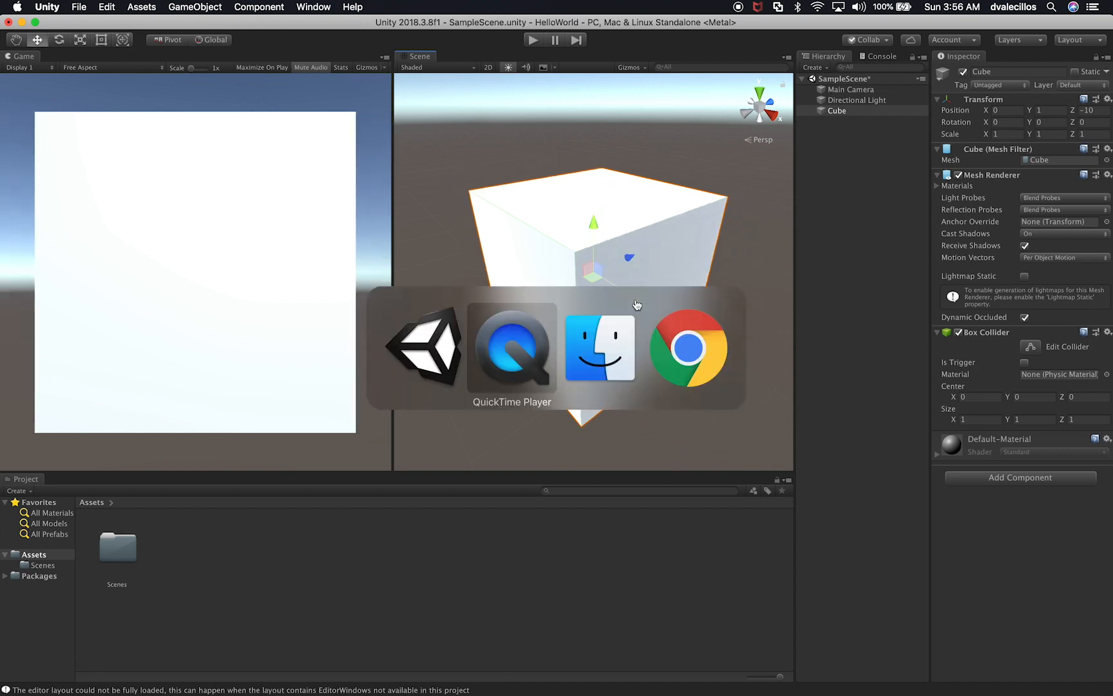
key(super+Tab)
key(super+Tab)
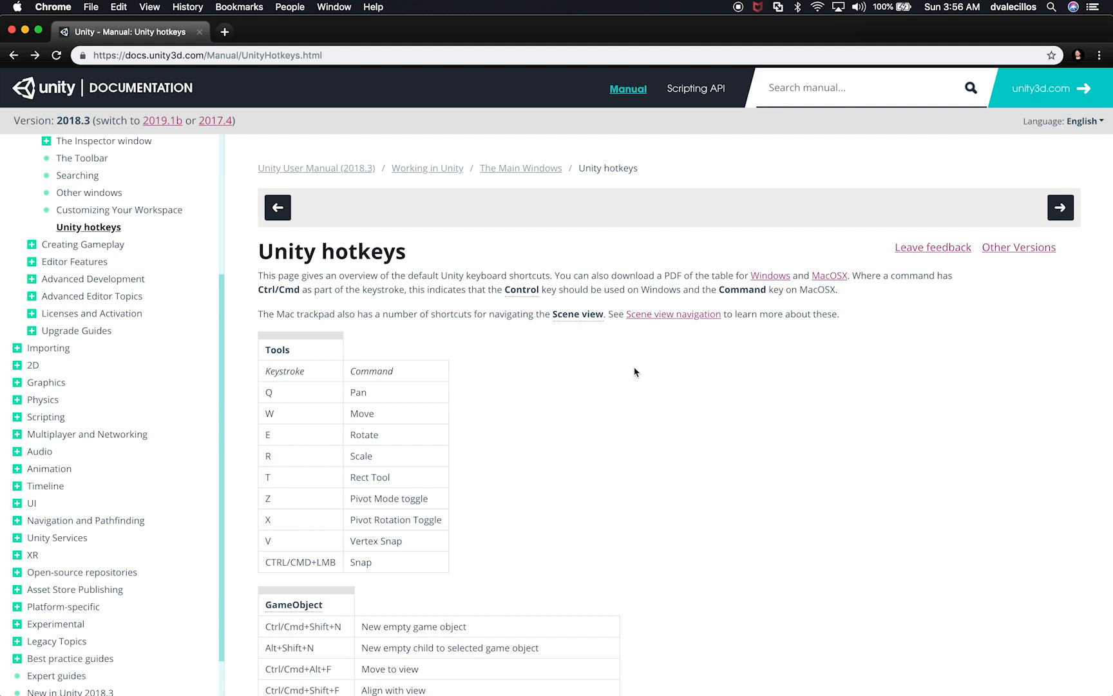
scroll(575, 472, down, 2)
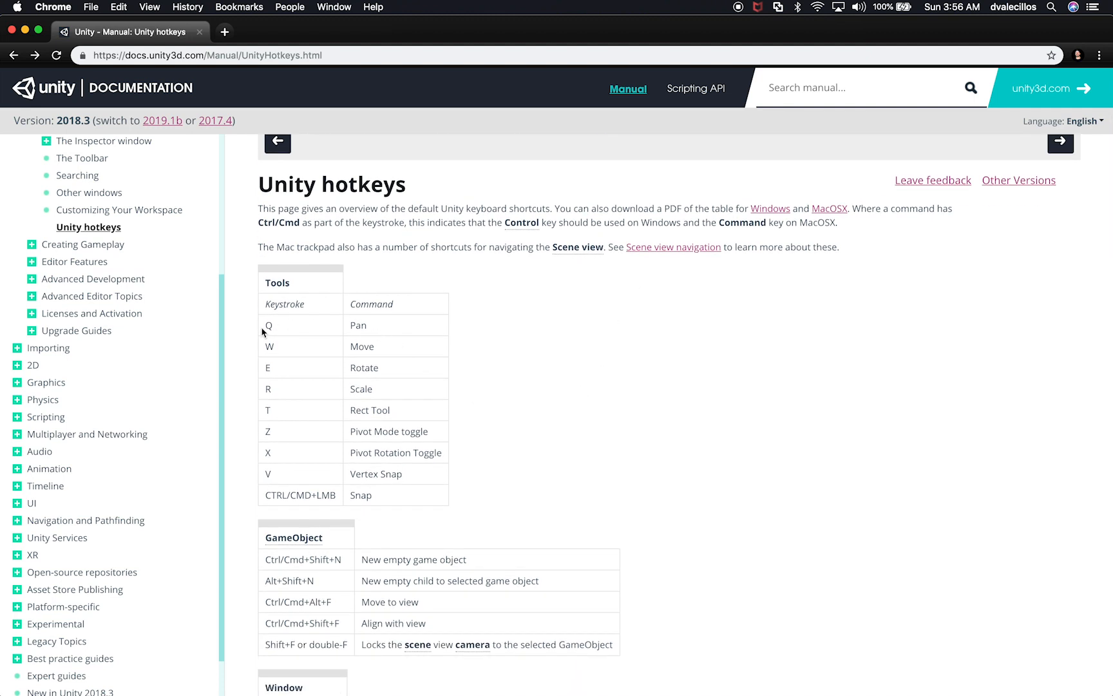
double_click(268, 347)
click(266, 372)
double_click(267, 371)
Step: Look through the remaining shortcut tables on the Unity hotkeys page and check the page's web address
scroll(350, 488, down, 5)
scroll(356, 540, down, 12)
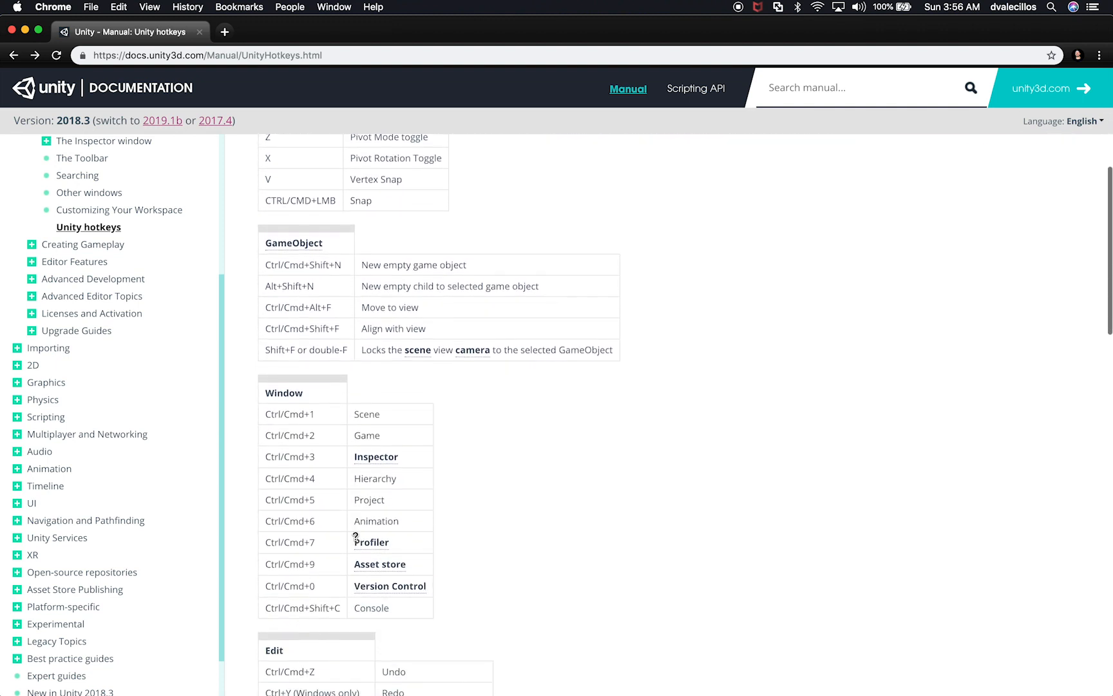
scroll(357, 541, down, 12)
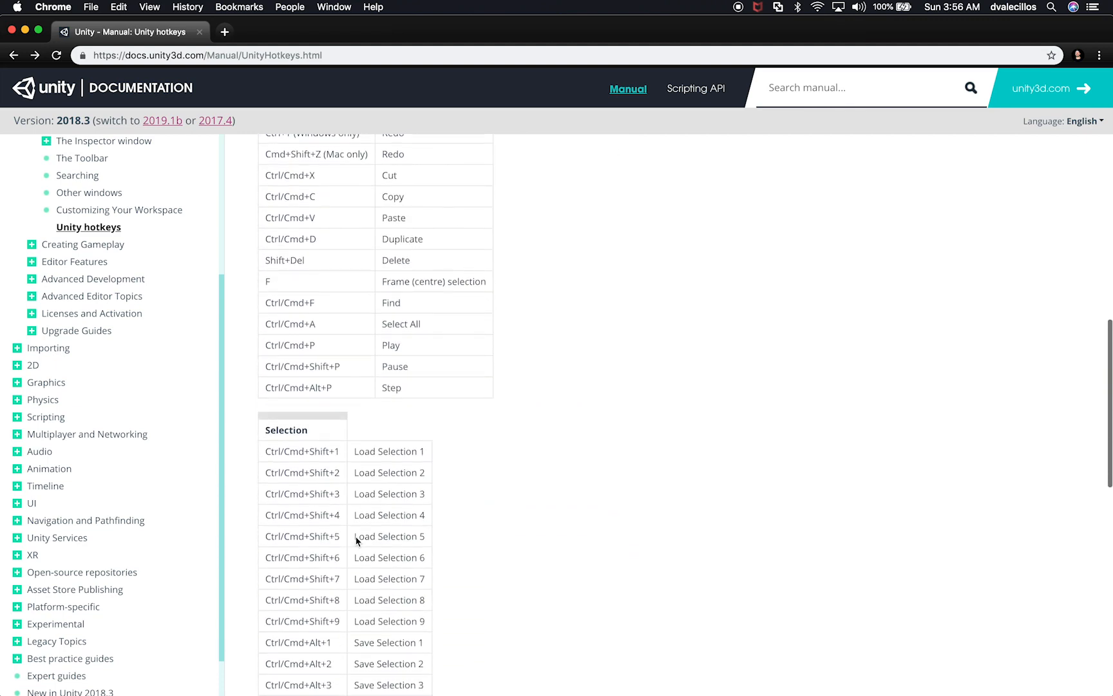
scroll(356, 537, down, 10)
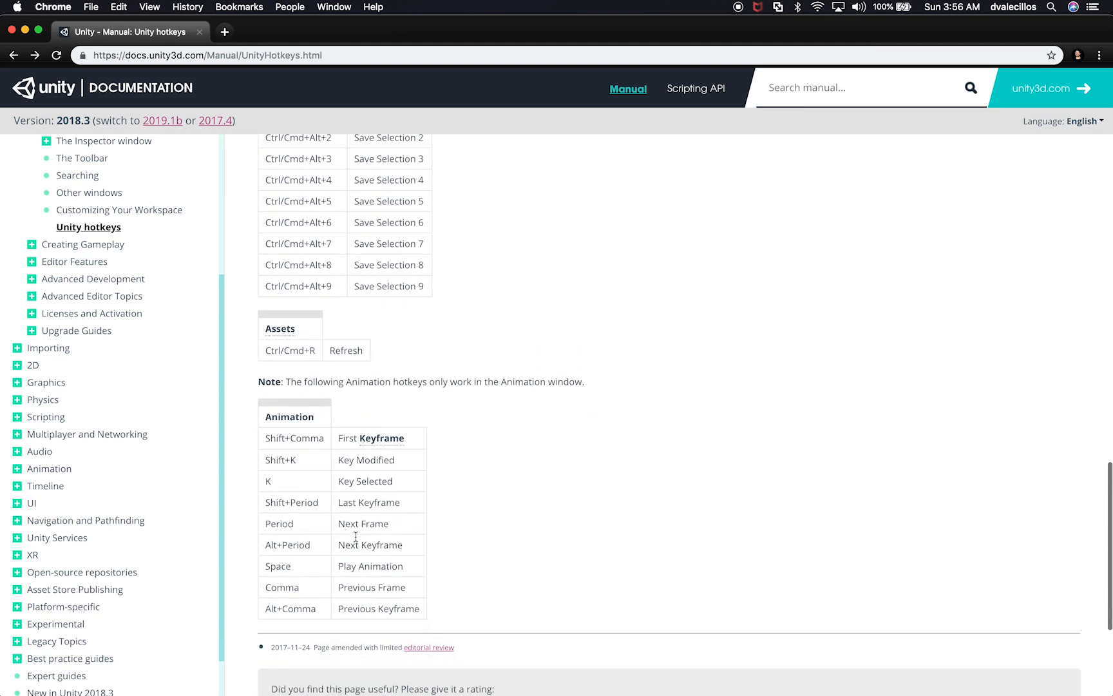
scroll(518, 356, up, 20)
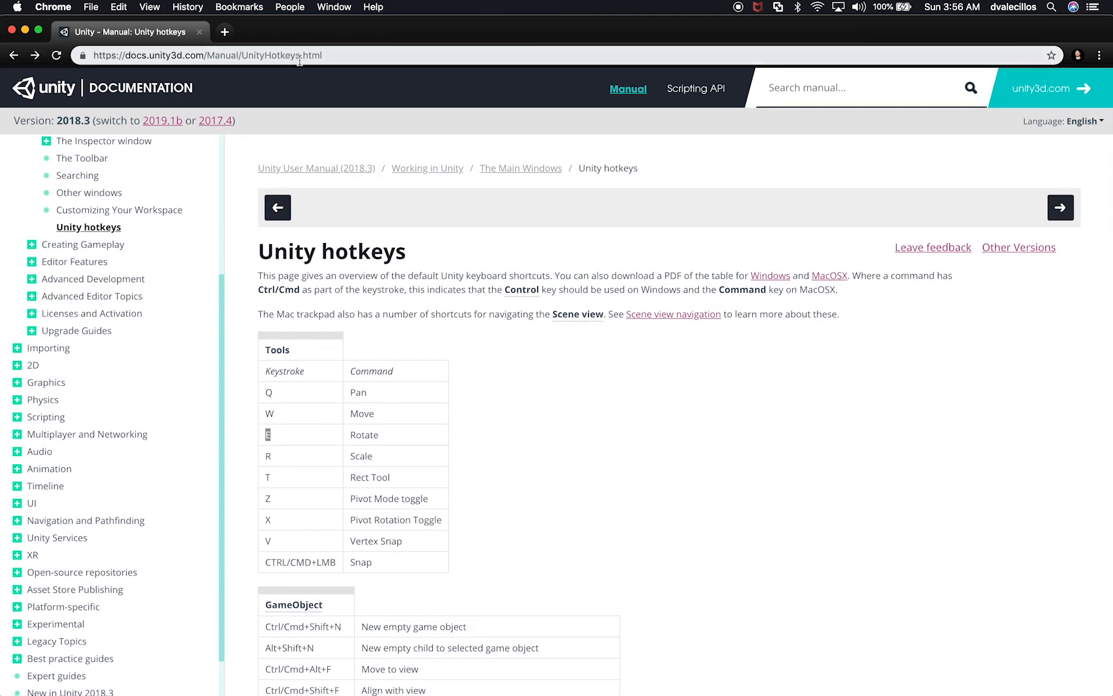
drag(341, 58, 99, 49)
click(562, 375)
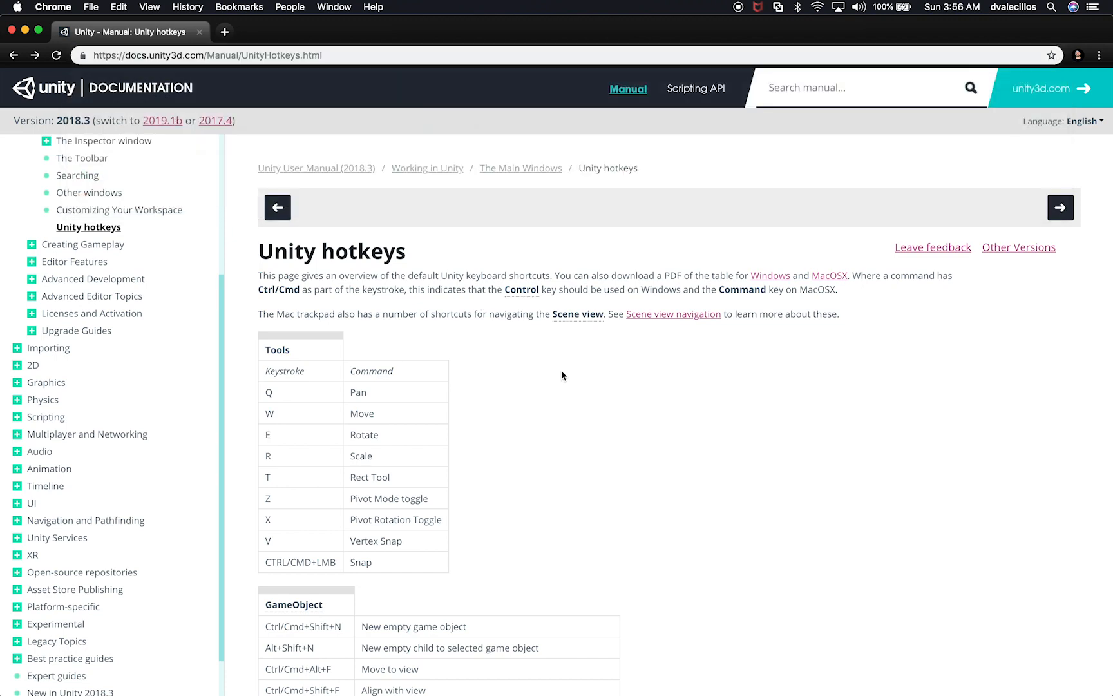
Step: Open the linked Scene view navigation manual page and read about the Scene Gizmo, Mac trackpad gestures and the Hand tool
click(646, 315)
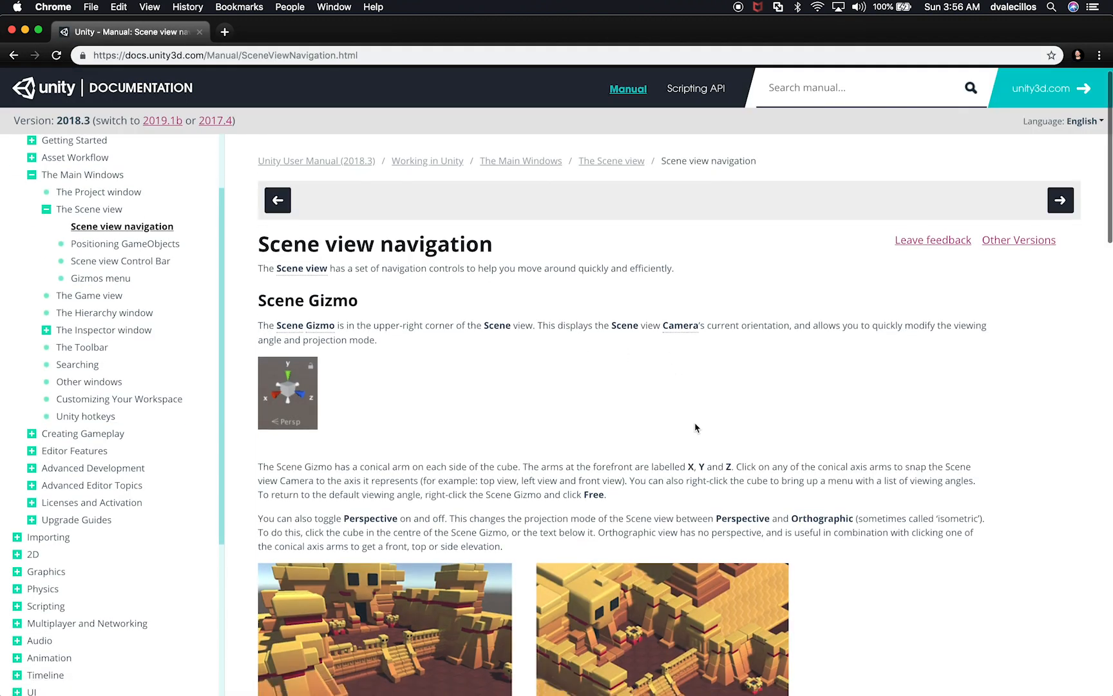
scroll(696, 427, down, 3)
scroll(696, 427, down, 6)
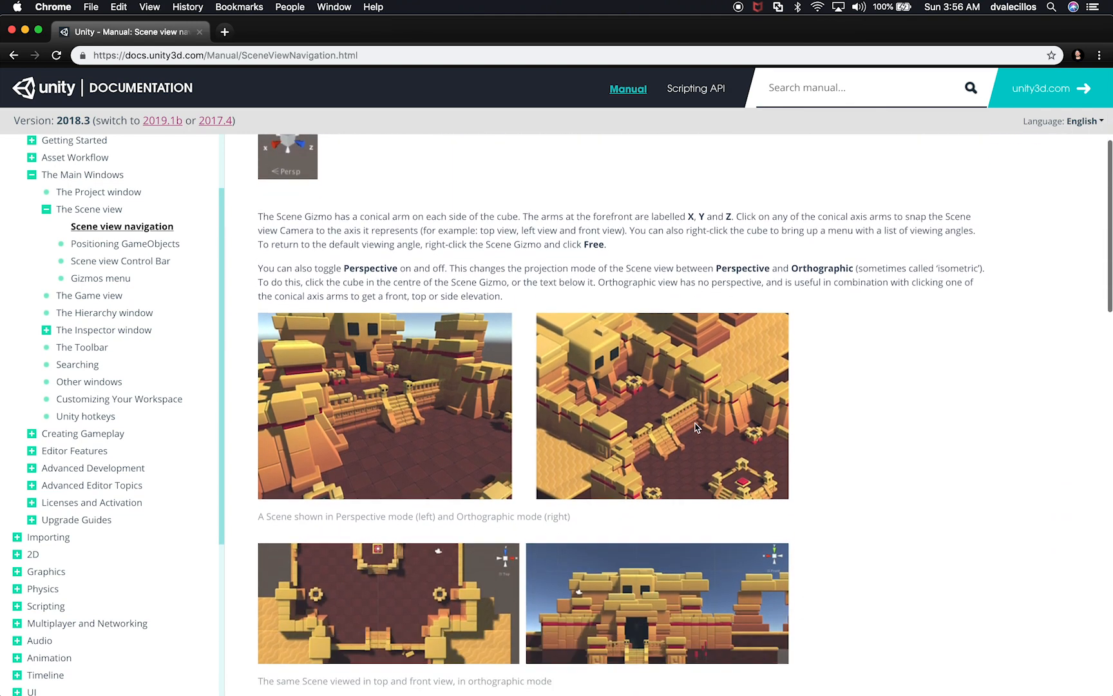
scroll(696, 427, down, 10)
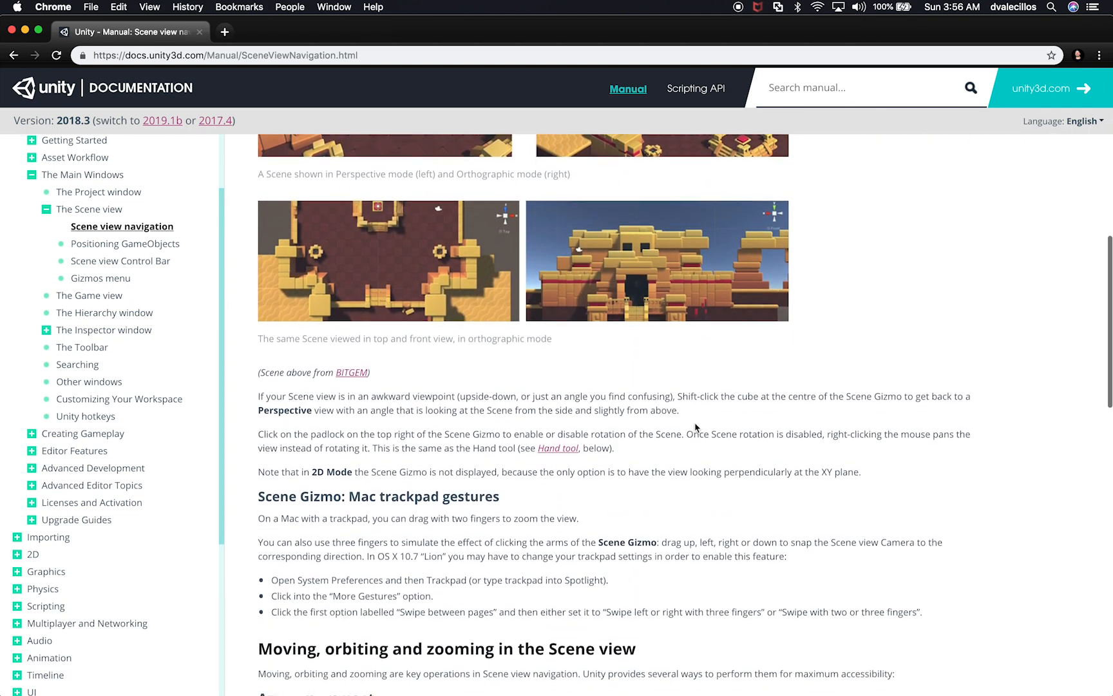
scroll(694, 422, down, 6)
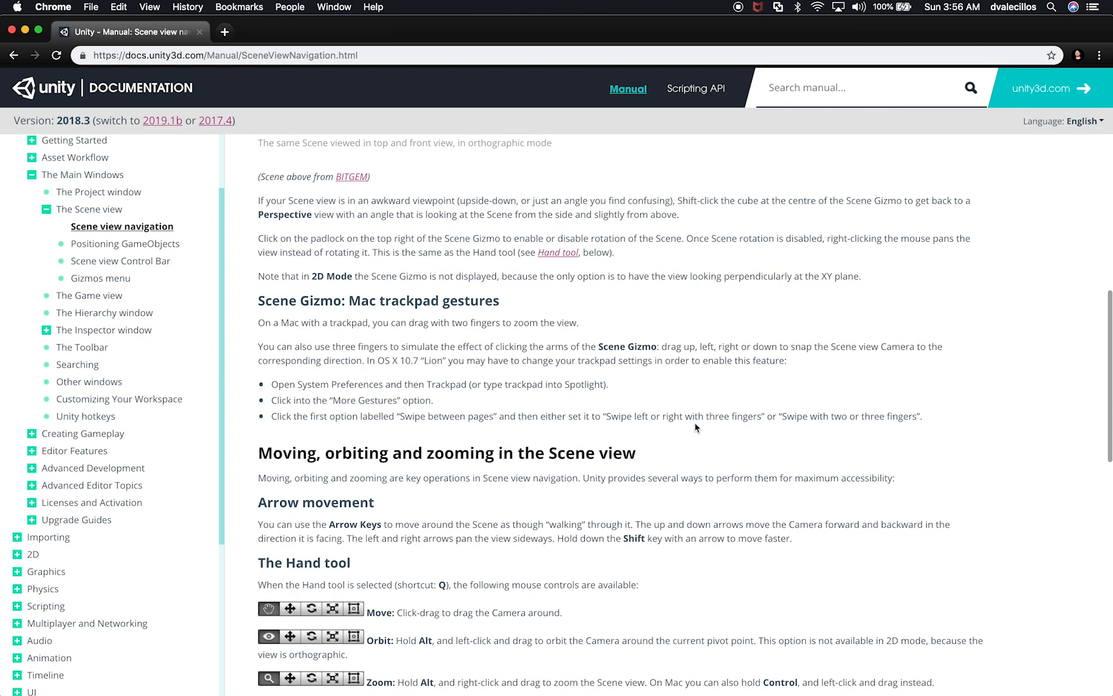
drag(346, 301, 422, 301)
scroll(521, 412, down, 5)
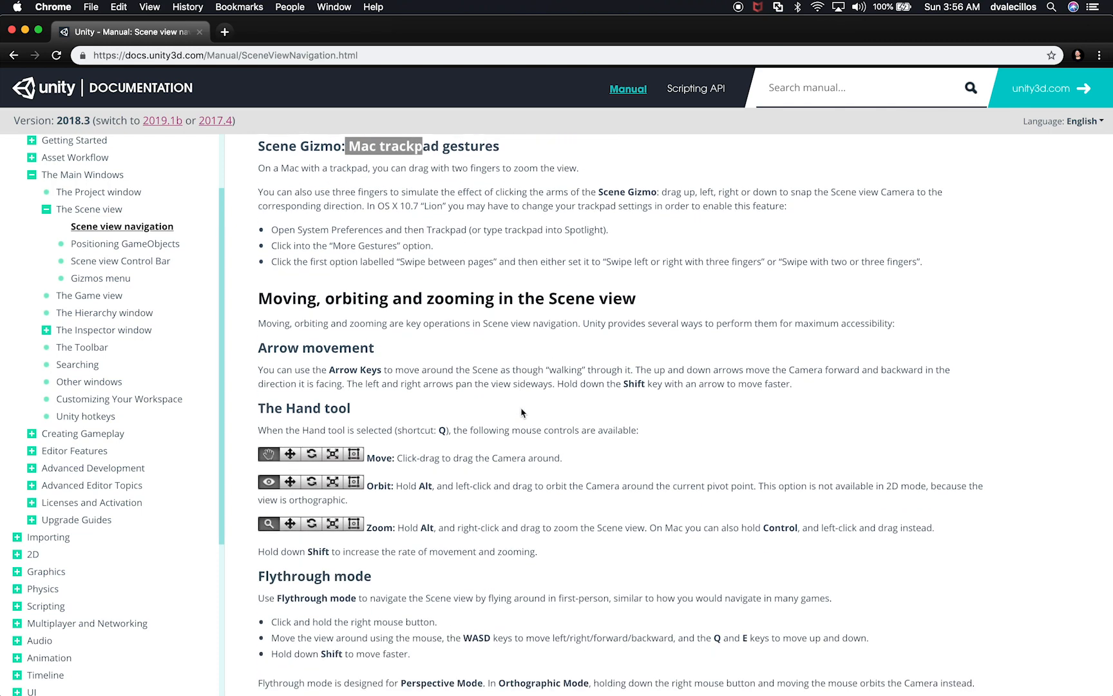
Step: Read about Flythrough mode and movement shortcuts, revisit the Tools table on the Unity hotkeys page, and switch back to Unity
scroll(521, 413, down, 5)
scroll(521, 407, down, 6)
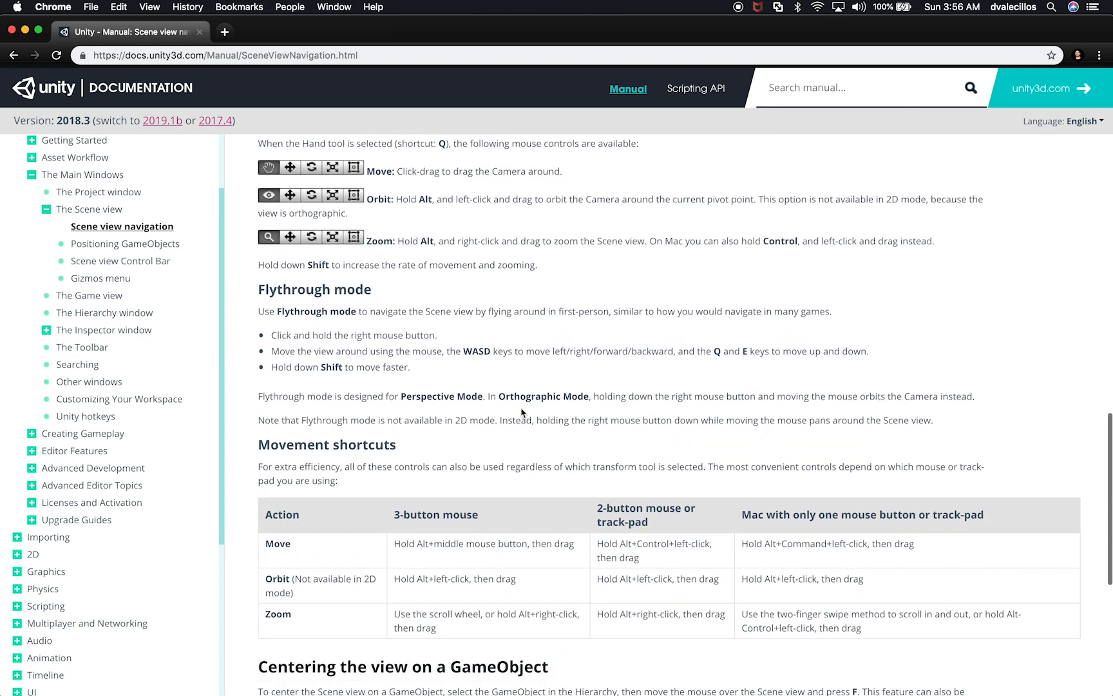
scroll(522, 409, up, 3)
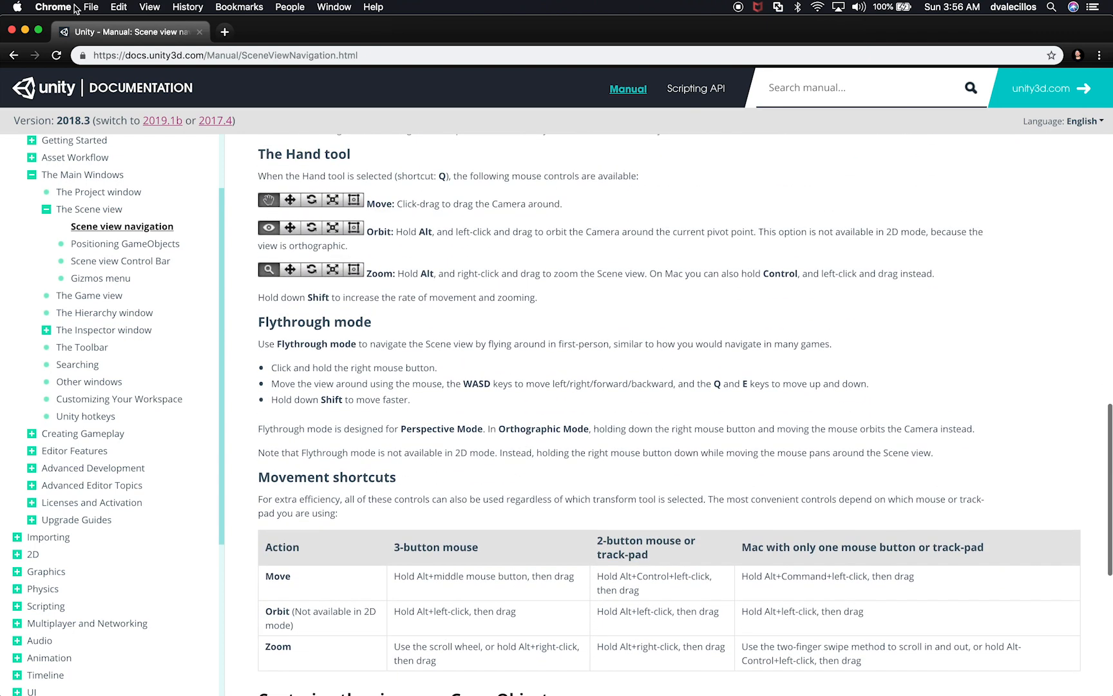
click(14, 55)
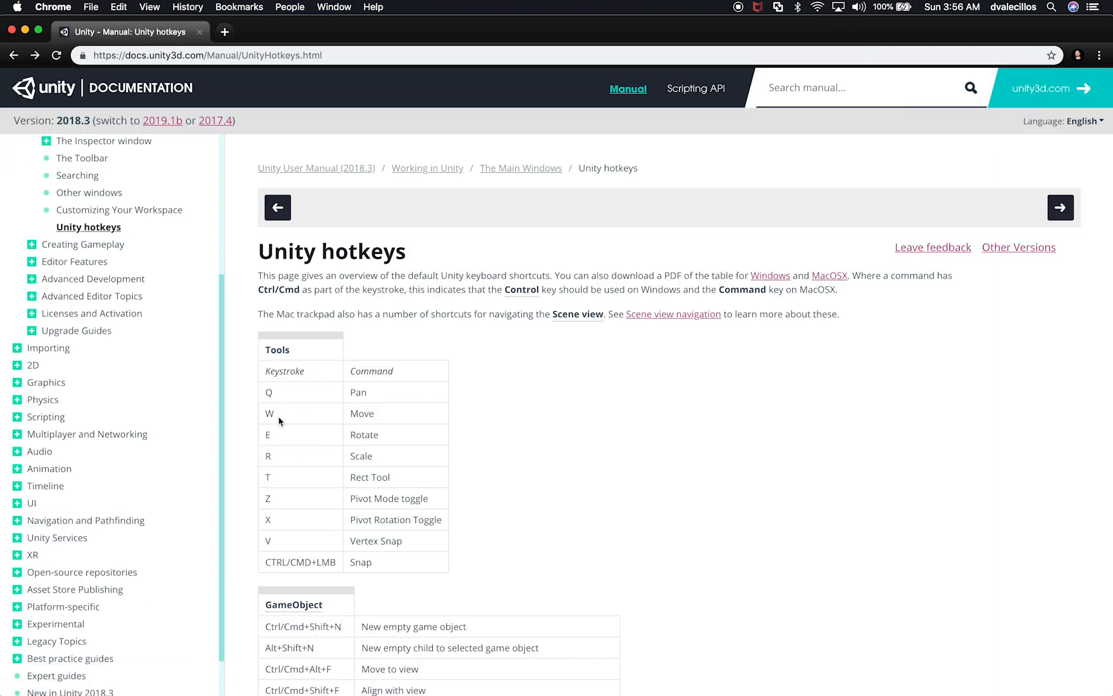
drag(264, 416, 281, 427)
key(super+Tab)
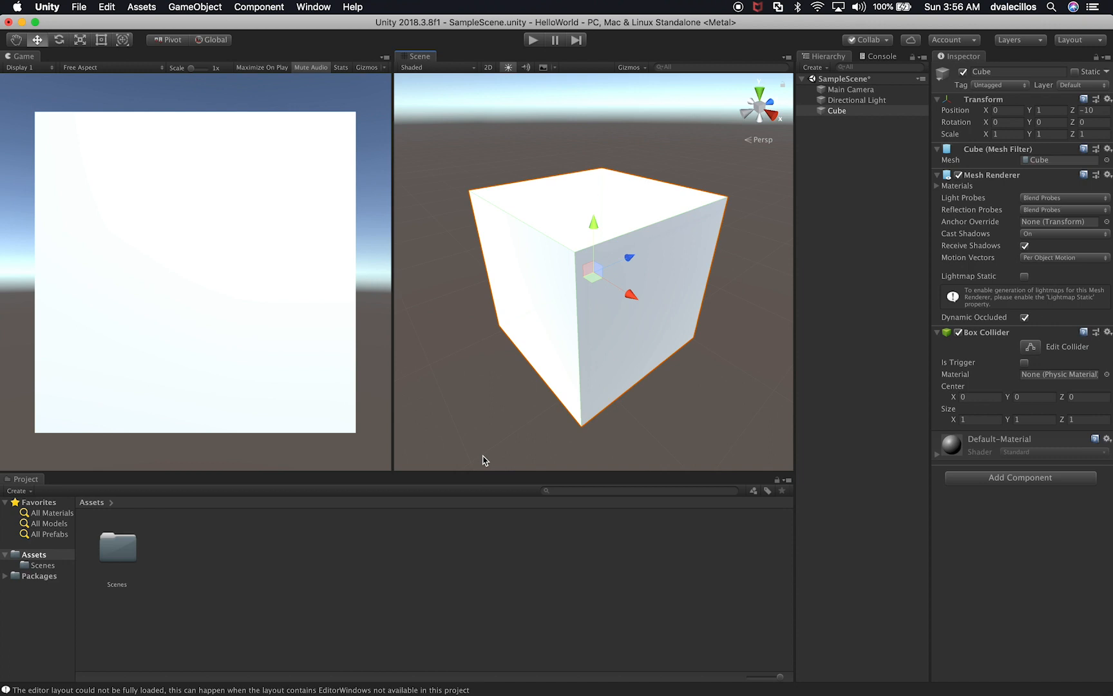
Step: Try stretching the cube along X to a scale of about 1.91 with the Scale tool, and undo the change
key(e)
key(r)
drag(637, 296, 658, 310)
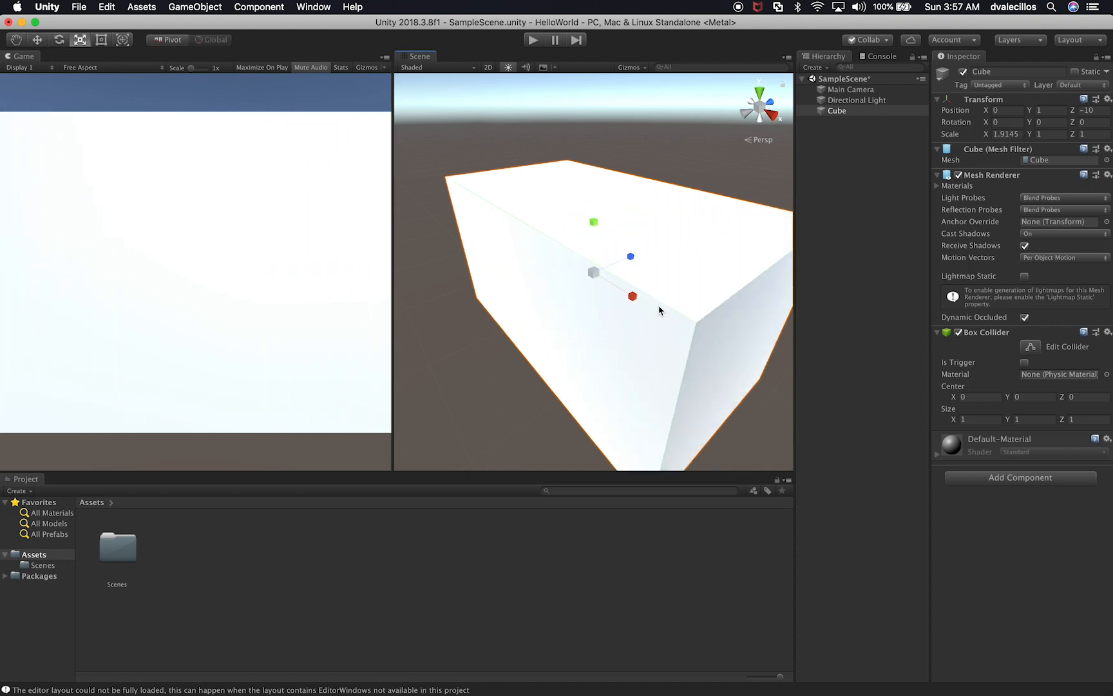
key(super+z)
Step: Try shifting the cube along its X axis and its Z axis with the Move tool, undoing each move
key(w)
drag(630, 295, 588, 281)
key(super+z)
key(super+z)
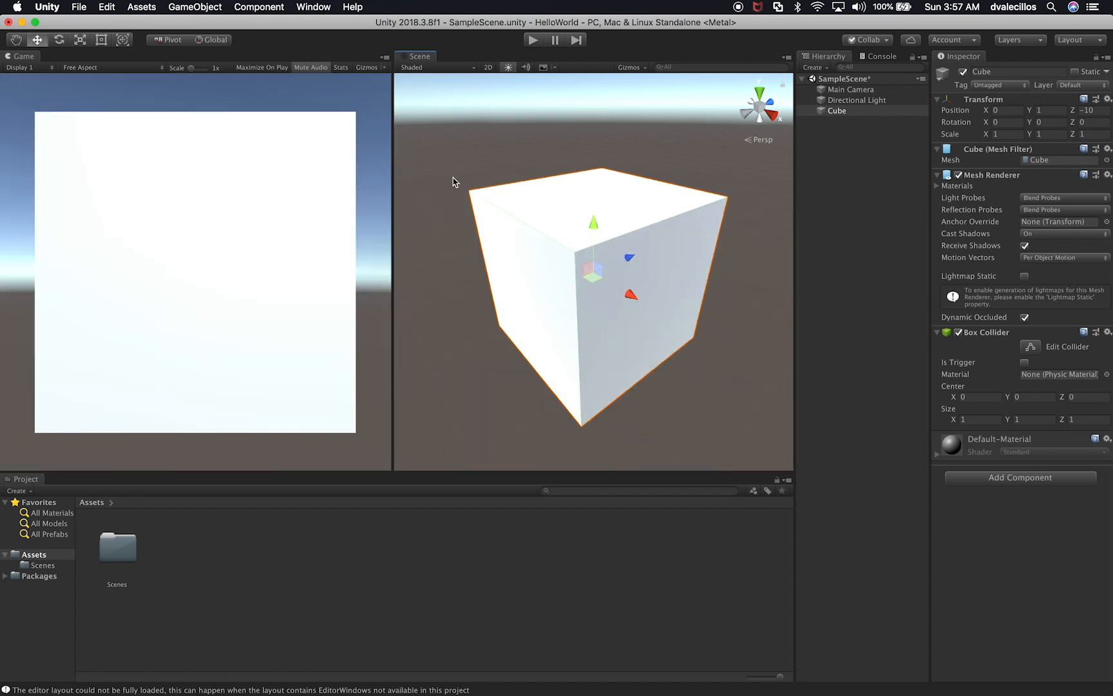
mouse_move(629, 257)
mouse_down()
mouse_move(545, 322)
mouse_move(629, 272)
mouse_up()
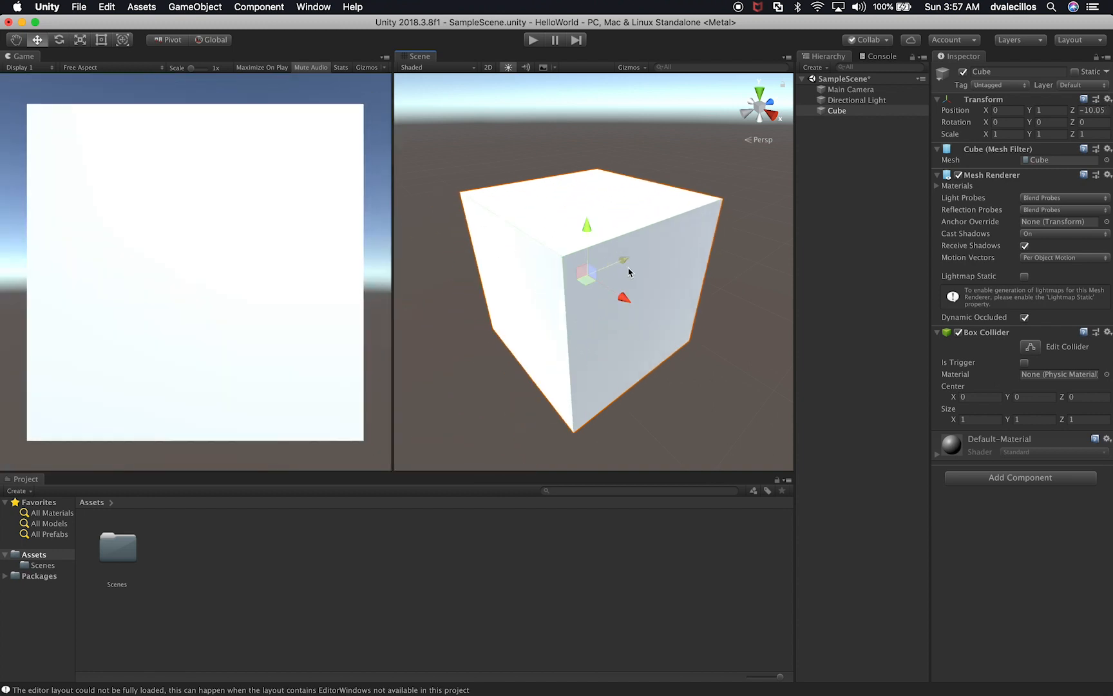
key(super+z)
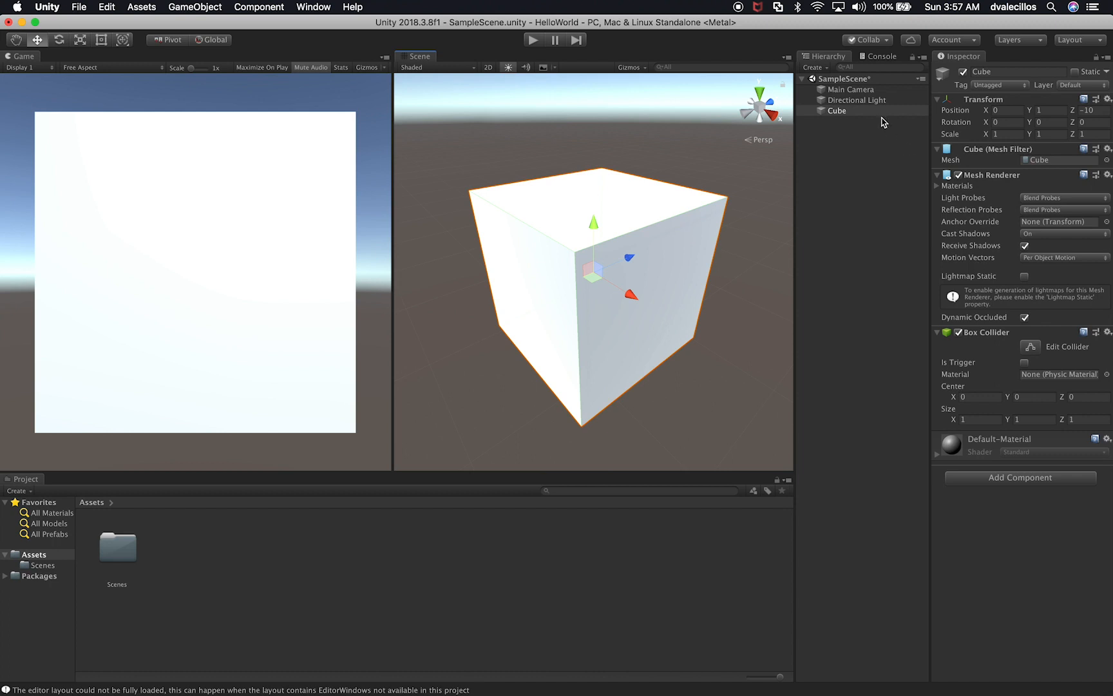
Step: Select the Cube, clear the old component search, and look through the categories of components that can be added
click(847, 105)
click(842, 111)
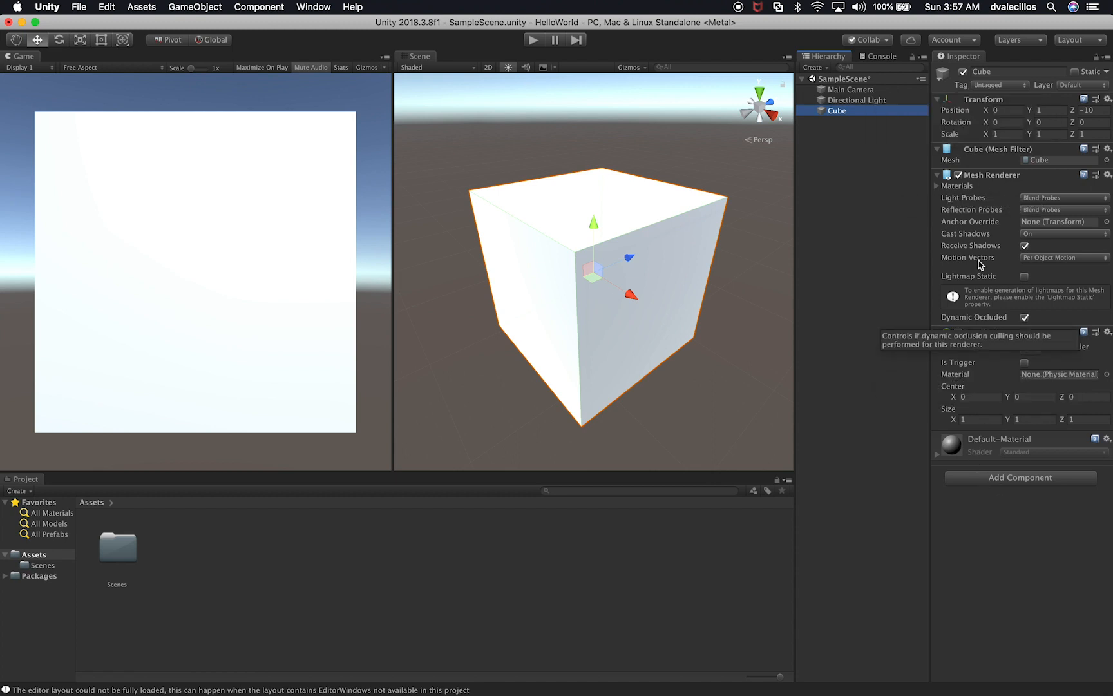
click(984, 483)
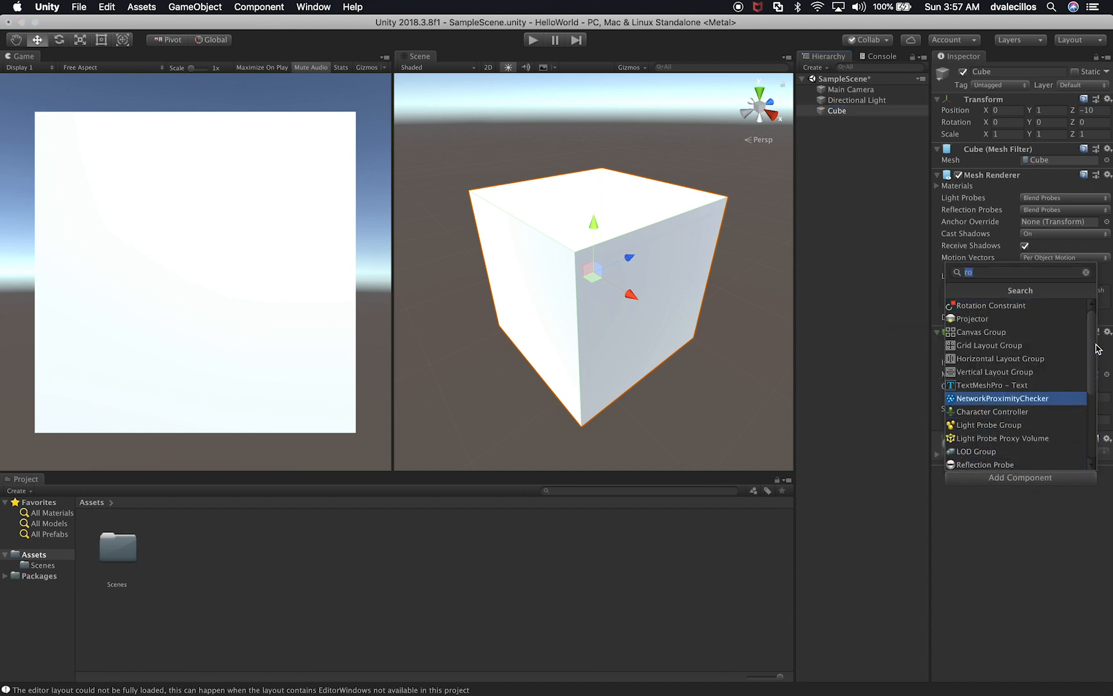
mouse_move(1095, 336)
mouse_down()
mouse_move(1097, 420)
mouse_move(1095, 315)
mouse_up()
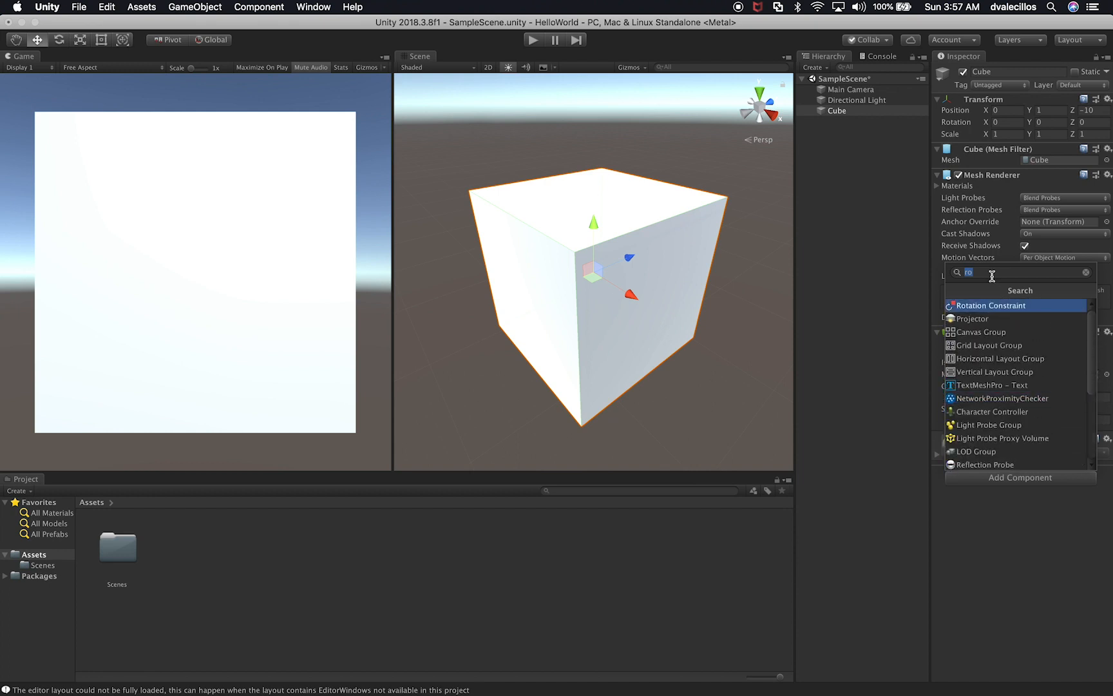
drag(970, 272, 979, 271)
key(BackSpace)
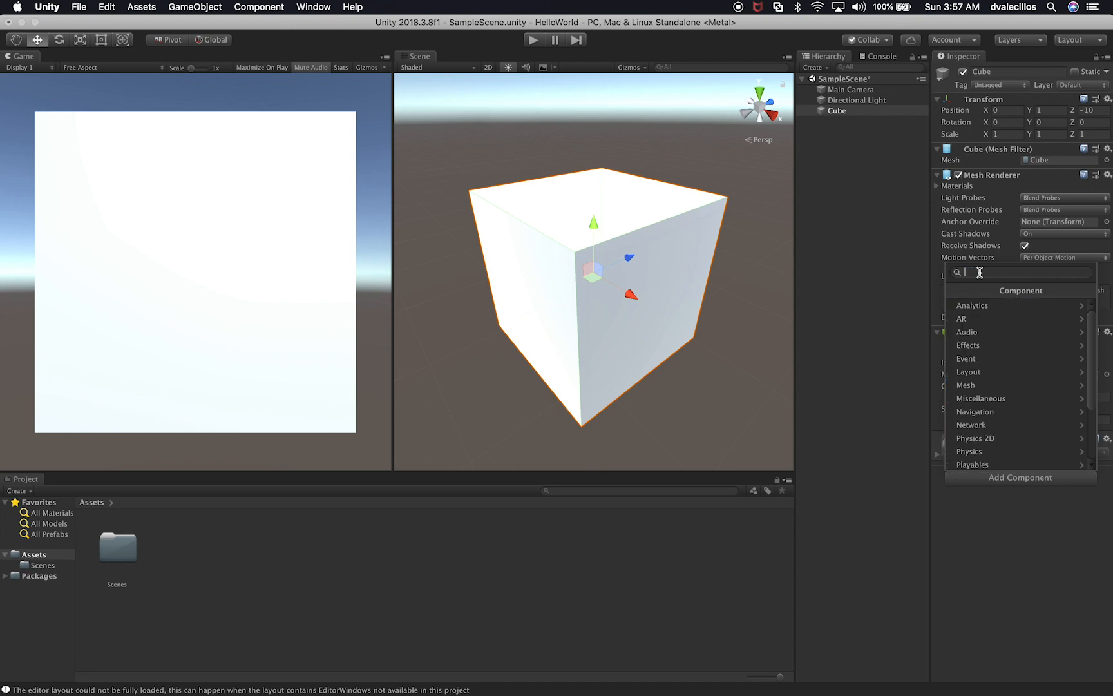
scroll(1023, 417, down, 3)
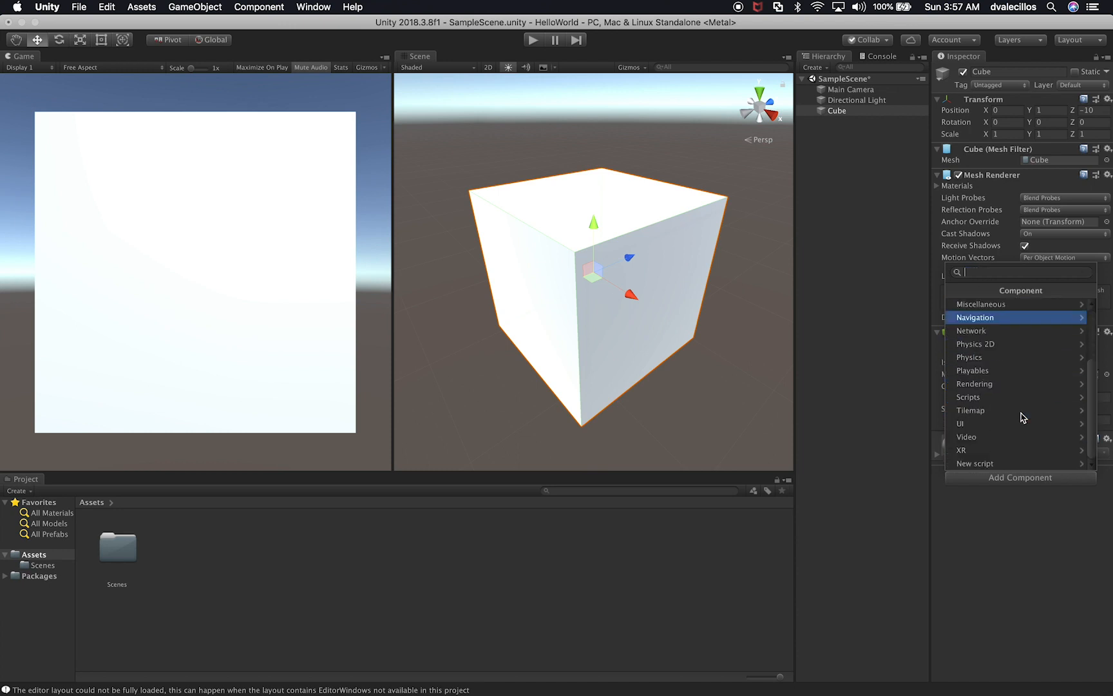
scroll(1022, 418, up, 3)
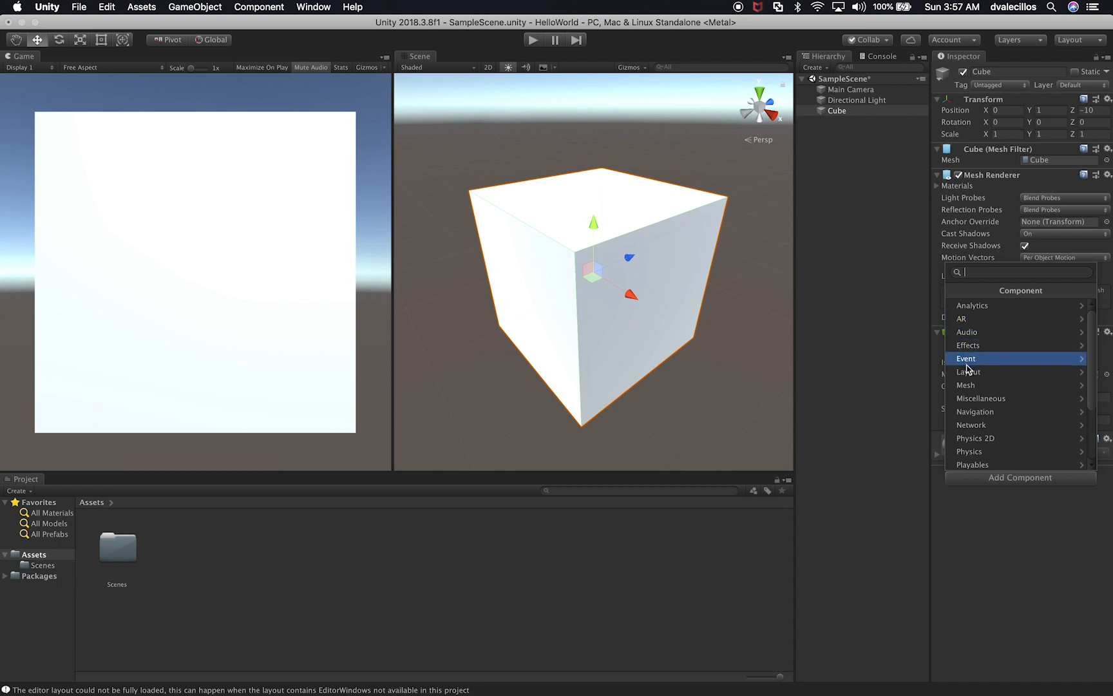
scroll(981, 448, down, 3)
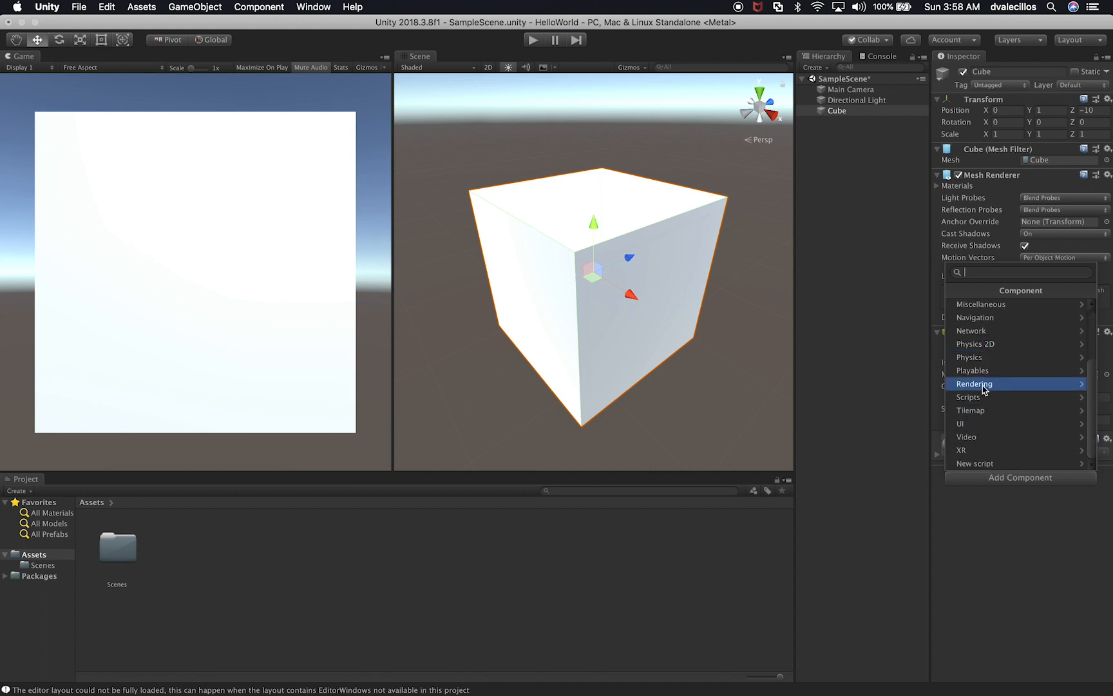
Step: View the New script option with its name field for the Cube, and close the component picker without creating a script
click(1017, 462)
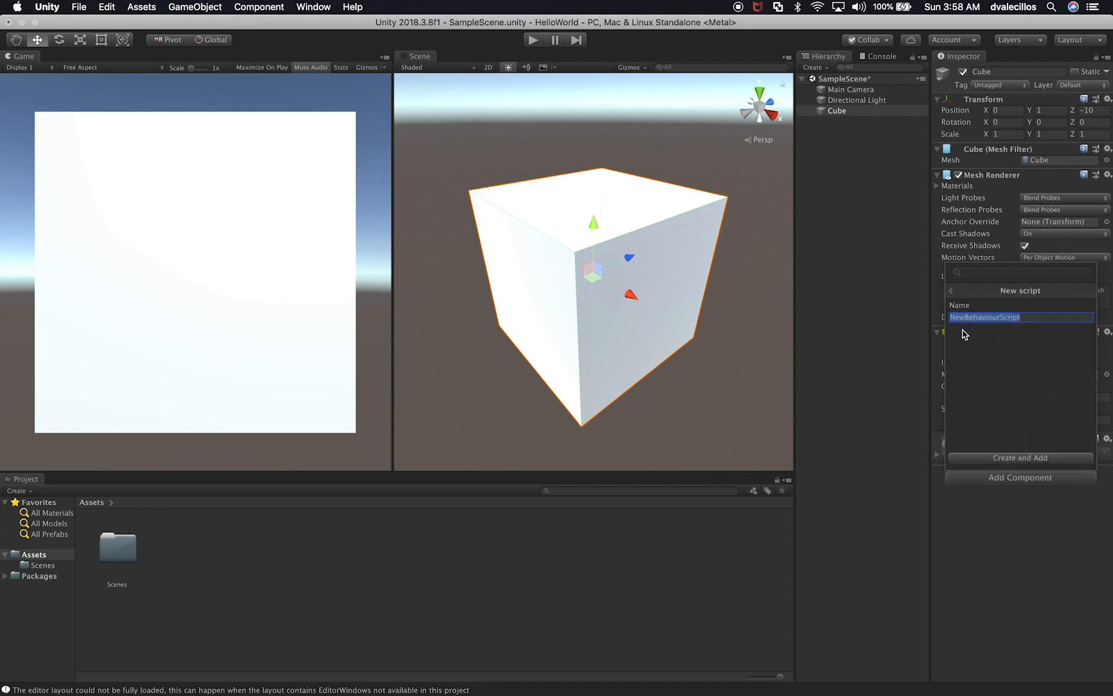
drag(1035, 321, 953, 317)
click(981, 560)
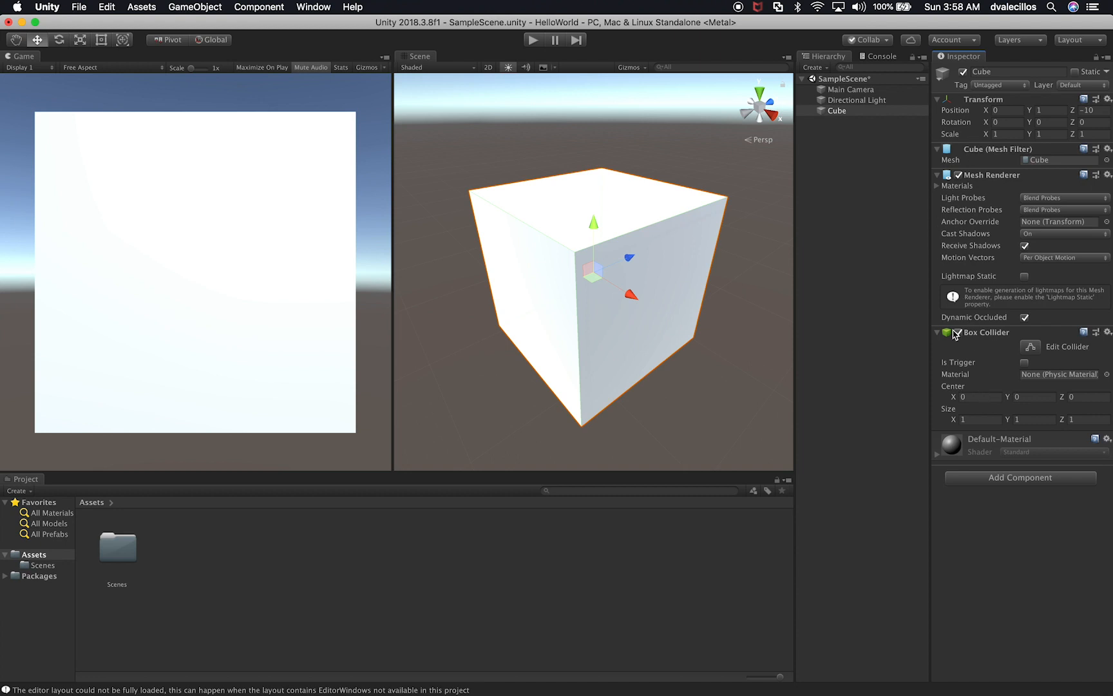
Step: Reorder the Cube's Box Collider above the Mesh Renderer, and move it back down below it
click(979, 337)
click(979, 335)
click(1108, 332)
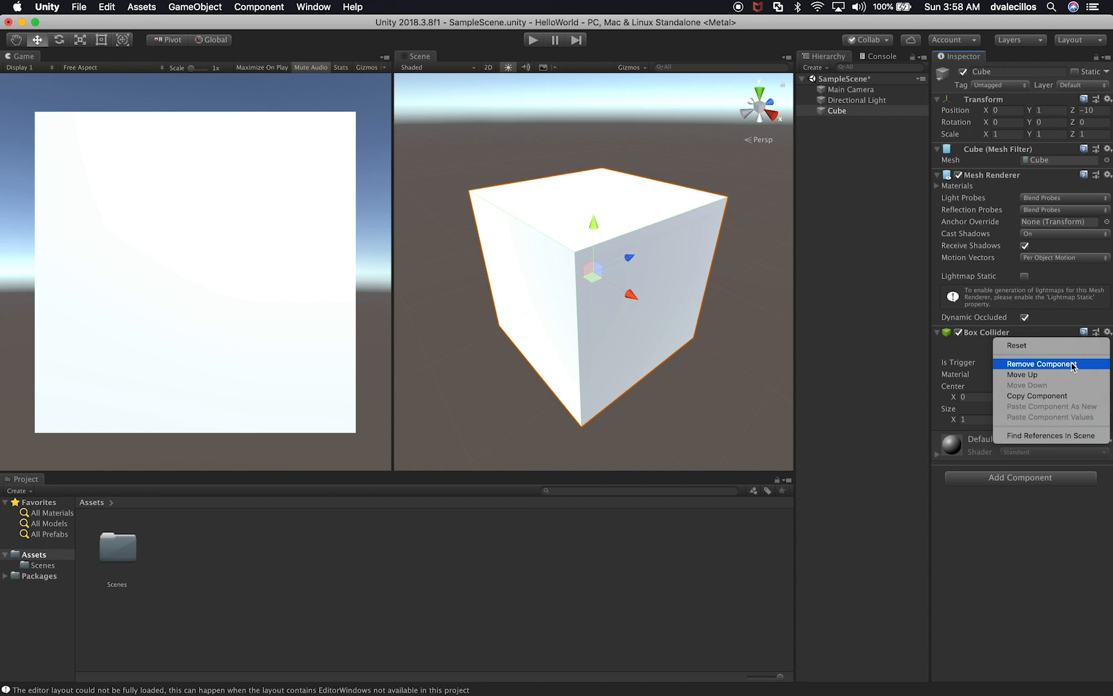
click(1053, 374)
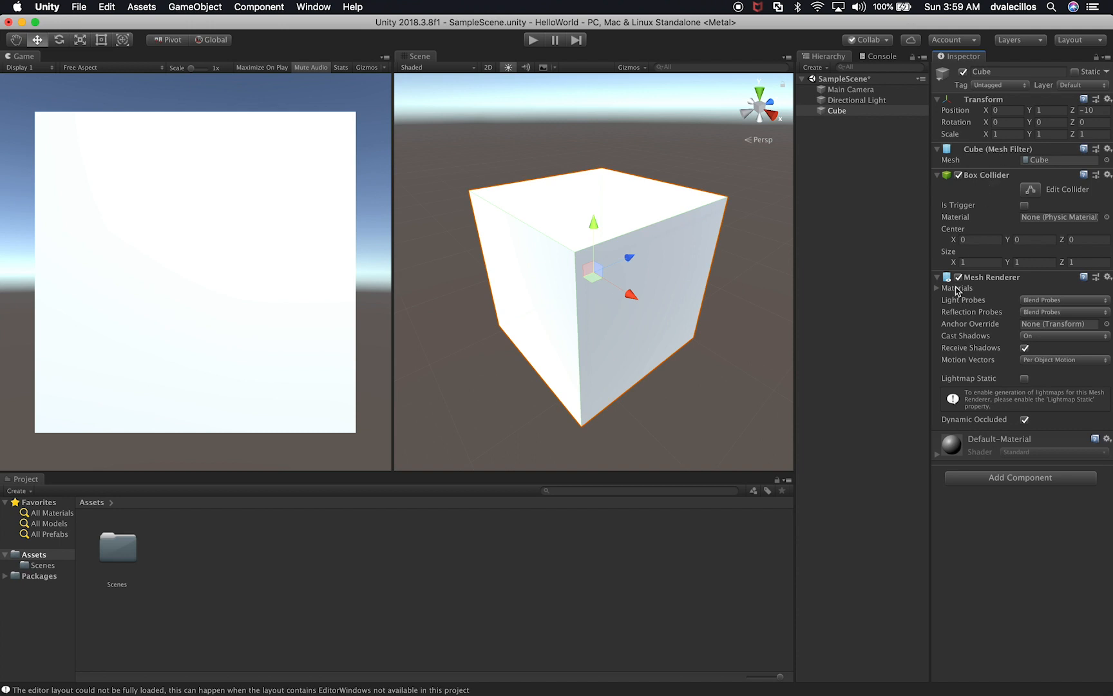
right_click(1002, 176)
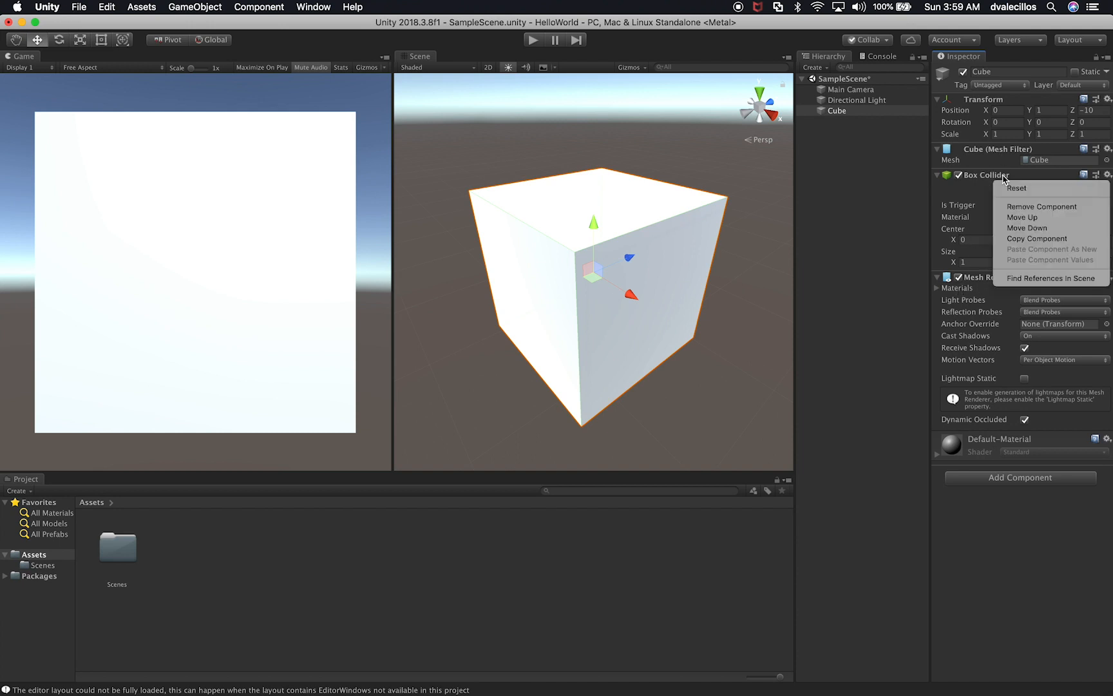
click(1017, 228)
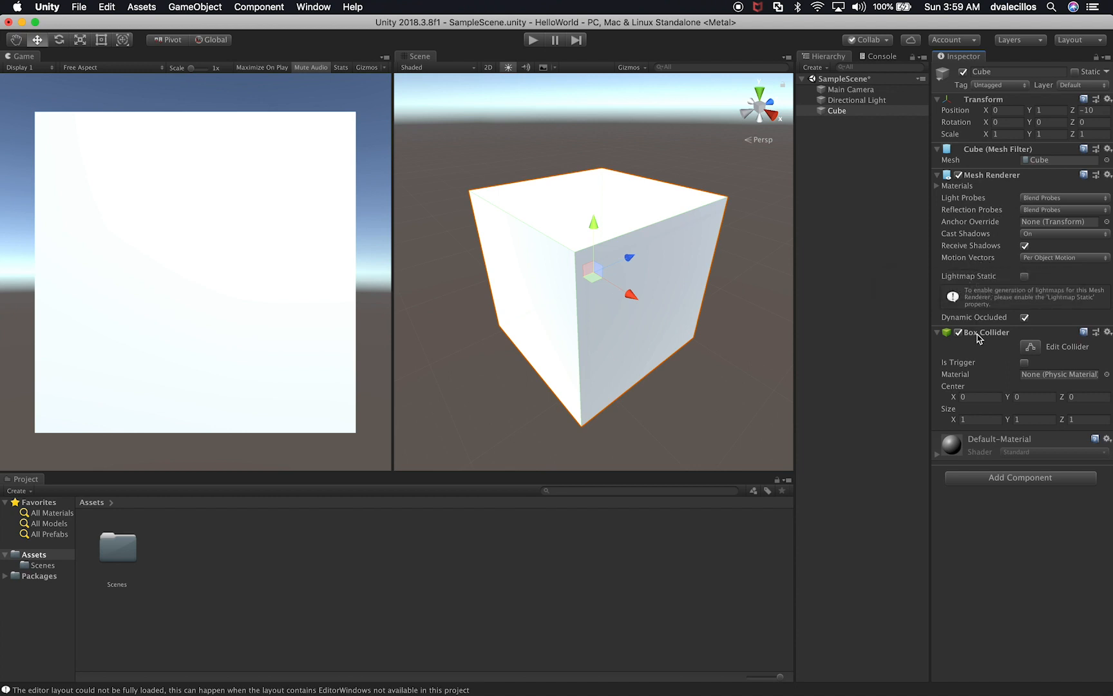
Step: Create an empty GameObject in the scene and name it Cube2
right_click(854, 147)
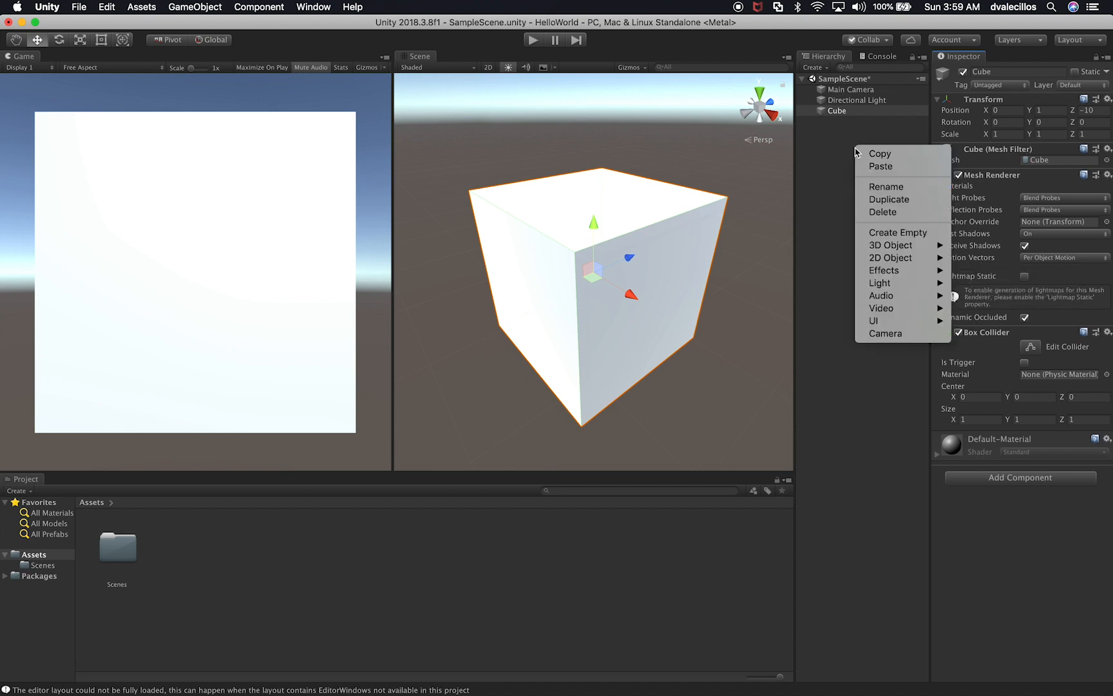
click(881, 233)
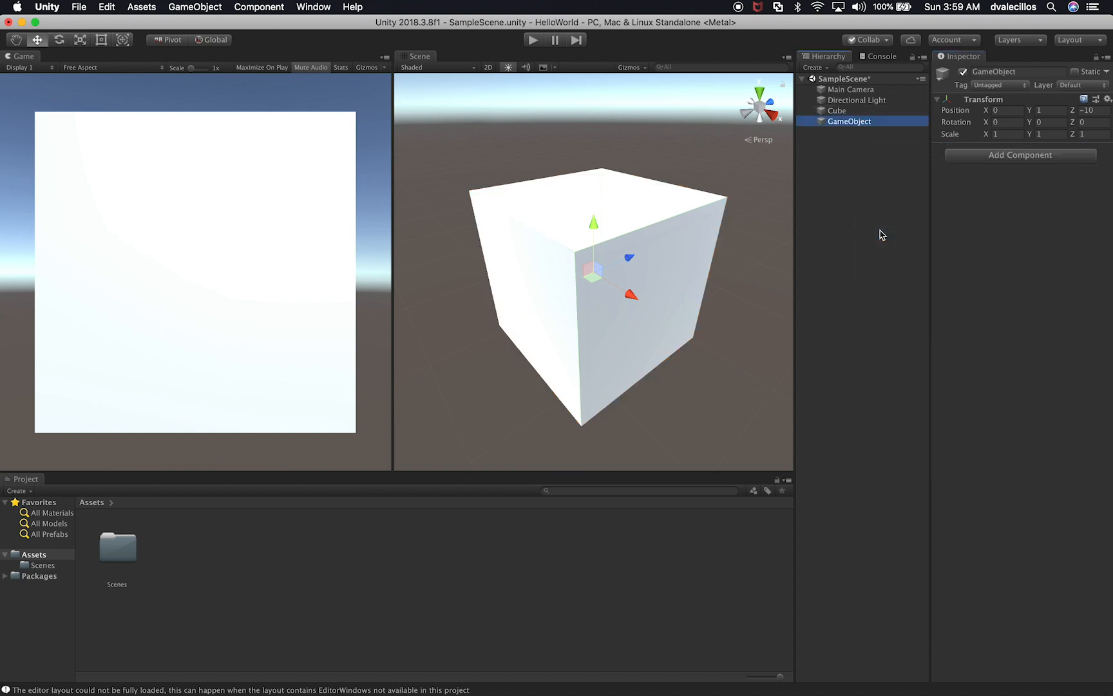
click(849, 121)
text(Cube)
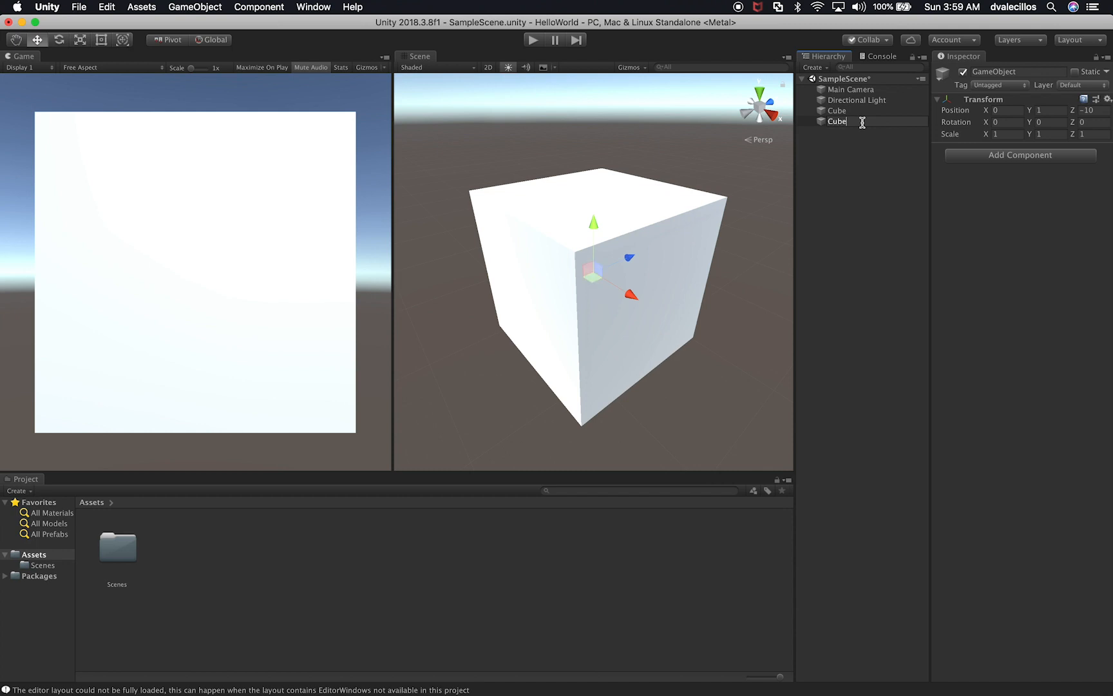
key(Return)
Step: Copy the Cube's Box Collider component and paste it as a new component onto Cube2
click(861, 113)
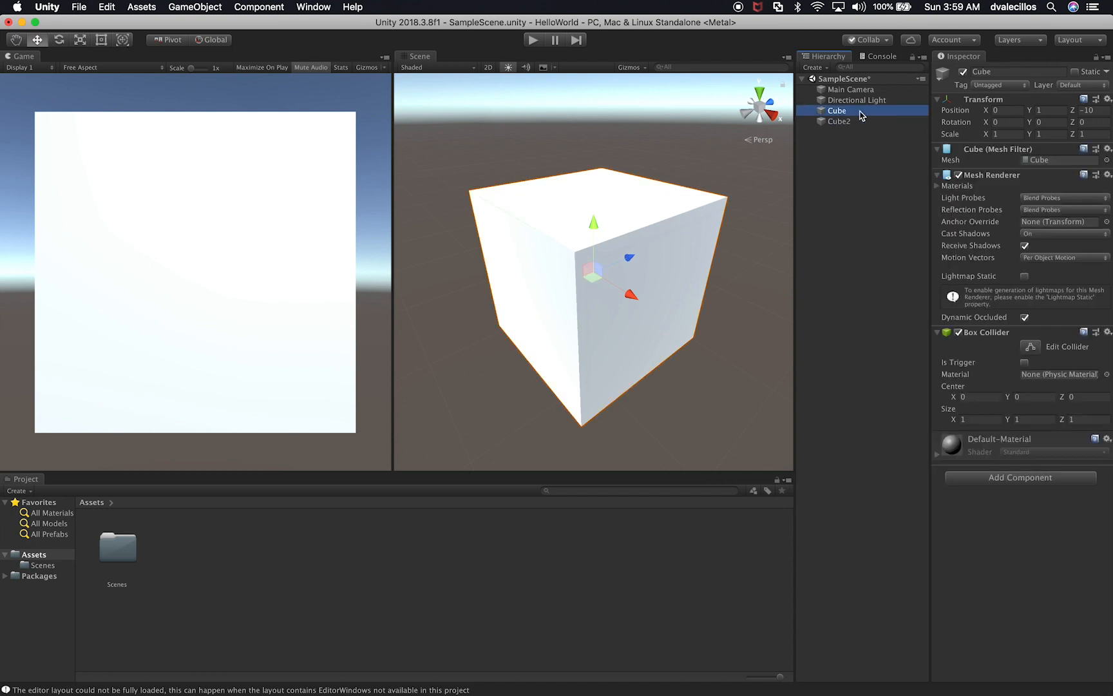
right_click(1001, 336)
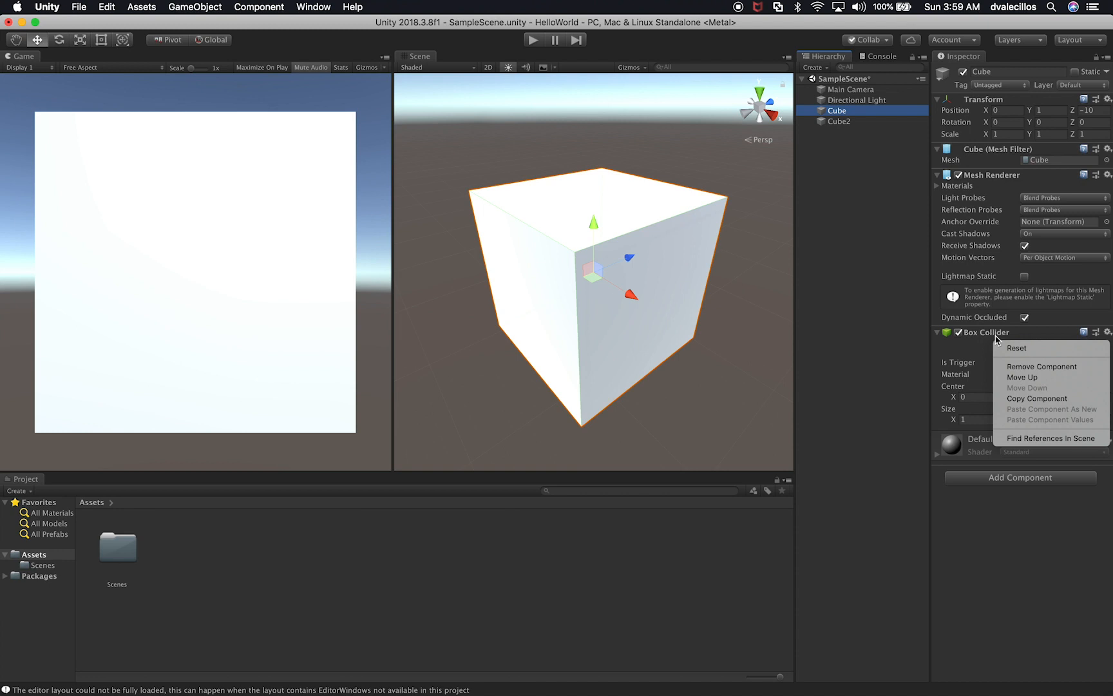
click(1014, 398)
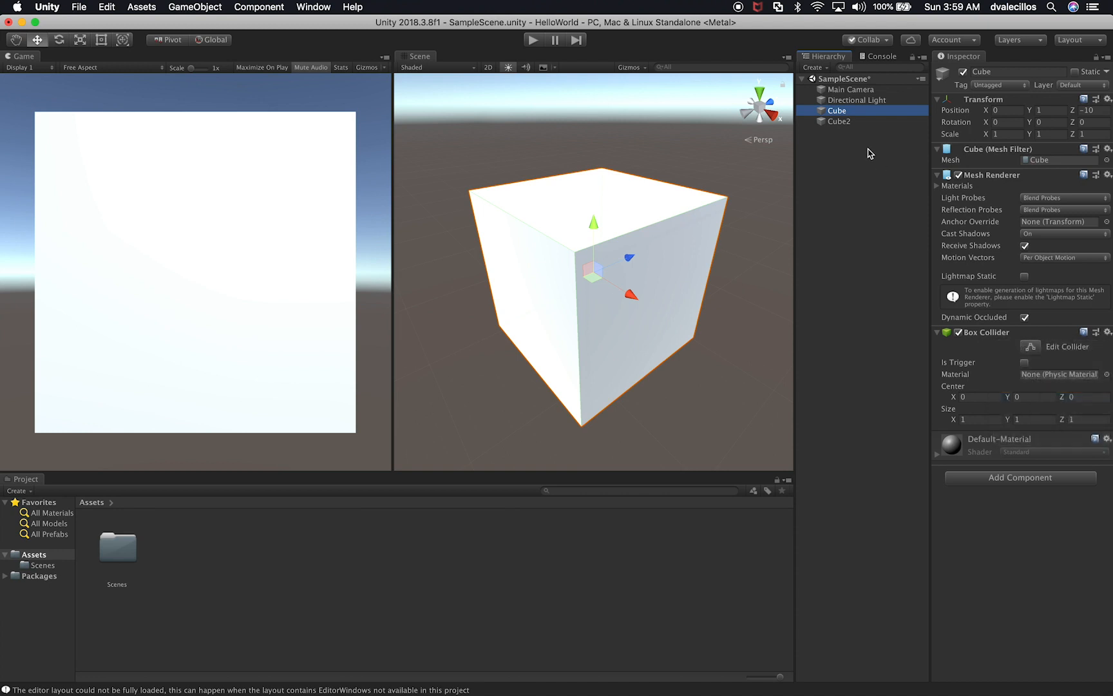
click(843, 124)
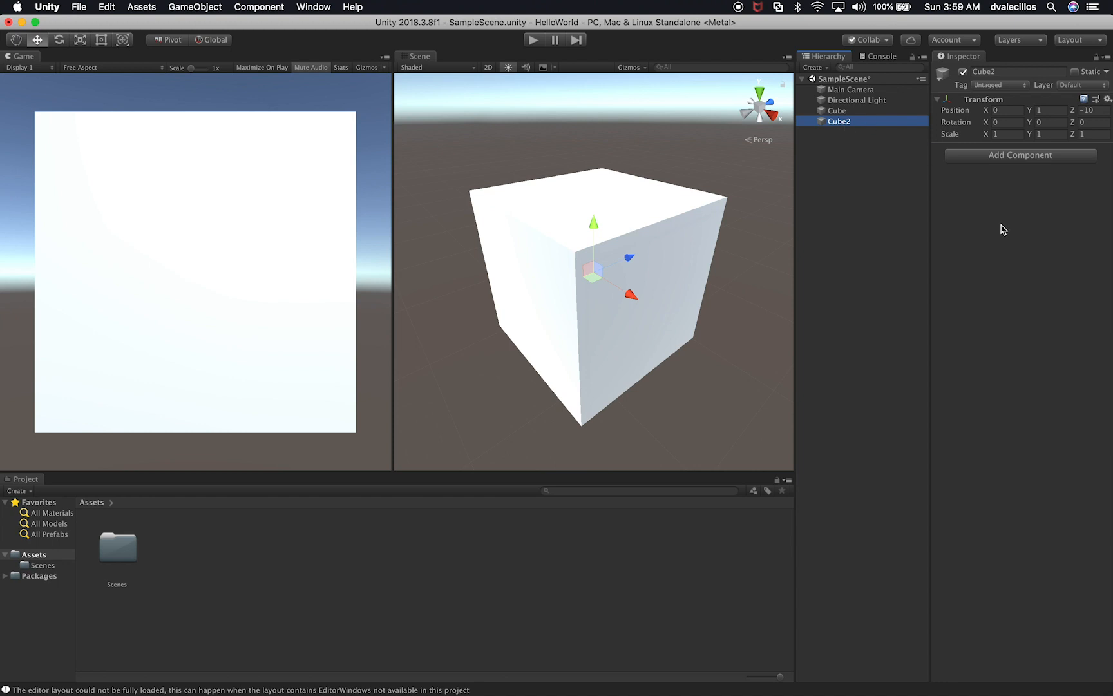
right_click(982, 105)
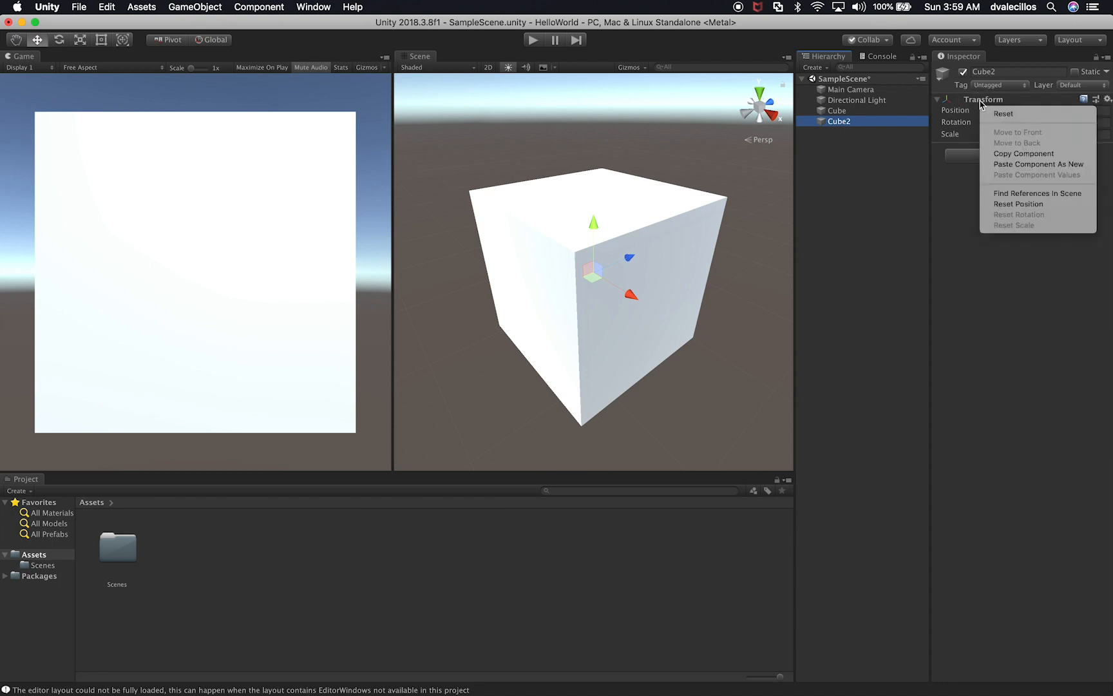
click(999, 165)
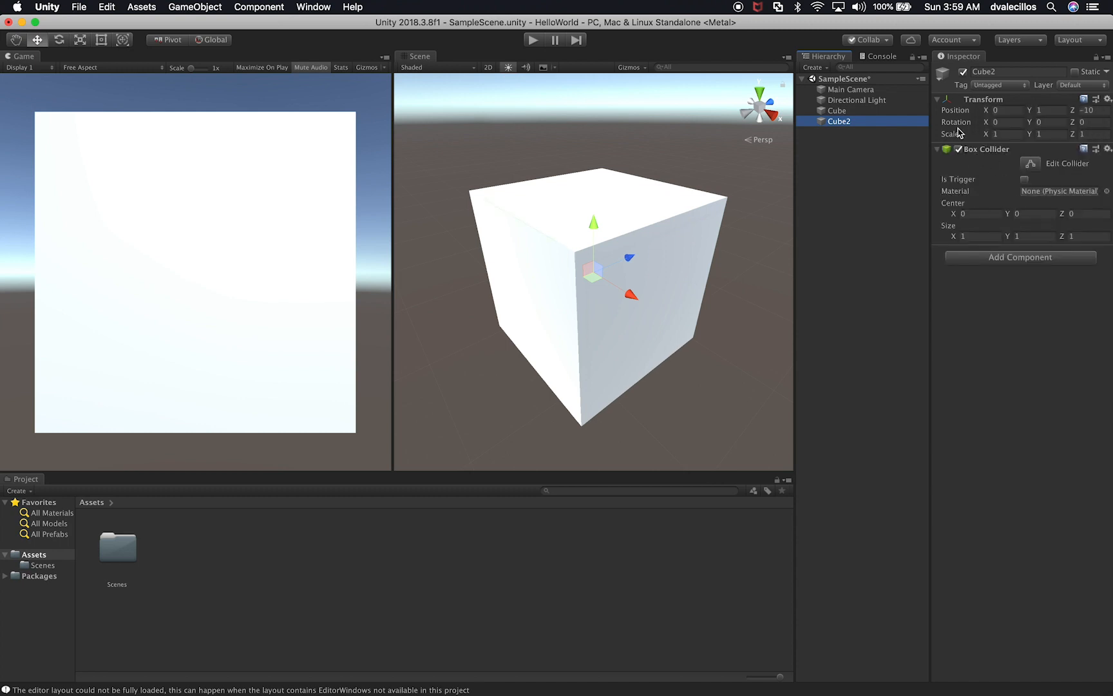
Step: Delete the Cube2 object from the scene
click(837, 111)
click(845, 122)
key(super+BackSpace)
Step: Select the Cube, expand its Default-Material and examine the shader settings, from Main Maps to Advanced Options
click(846, 113)
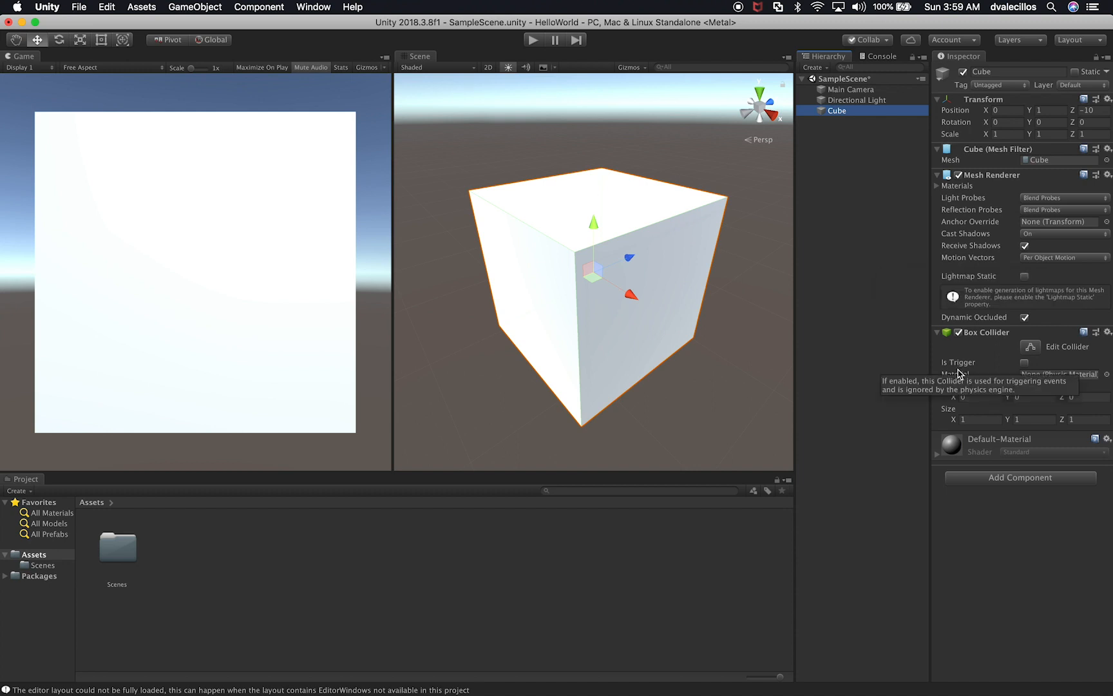
click(970, 445)
click(971, 448)
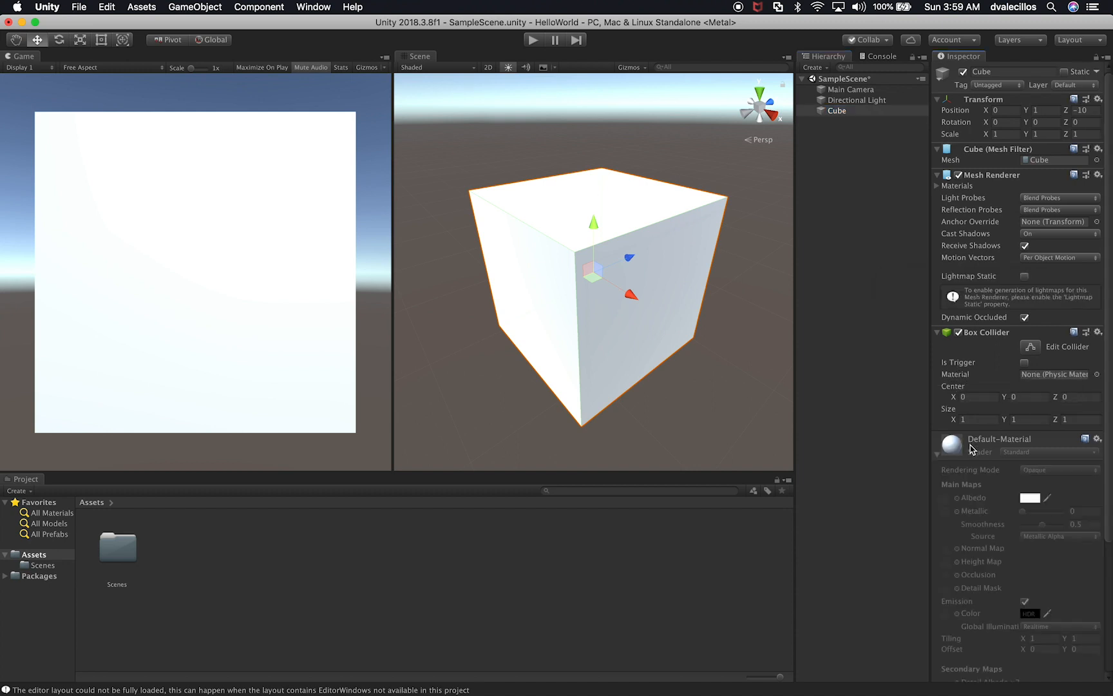
scroll(971, 446, down, 5)
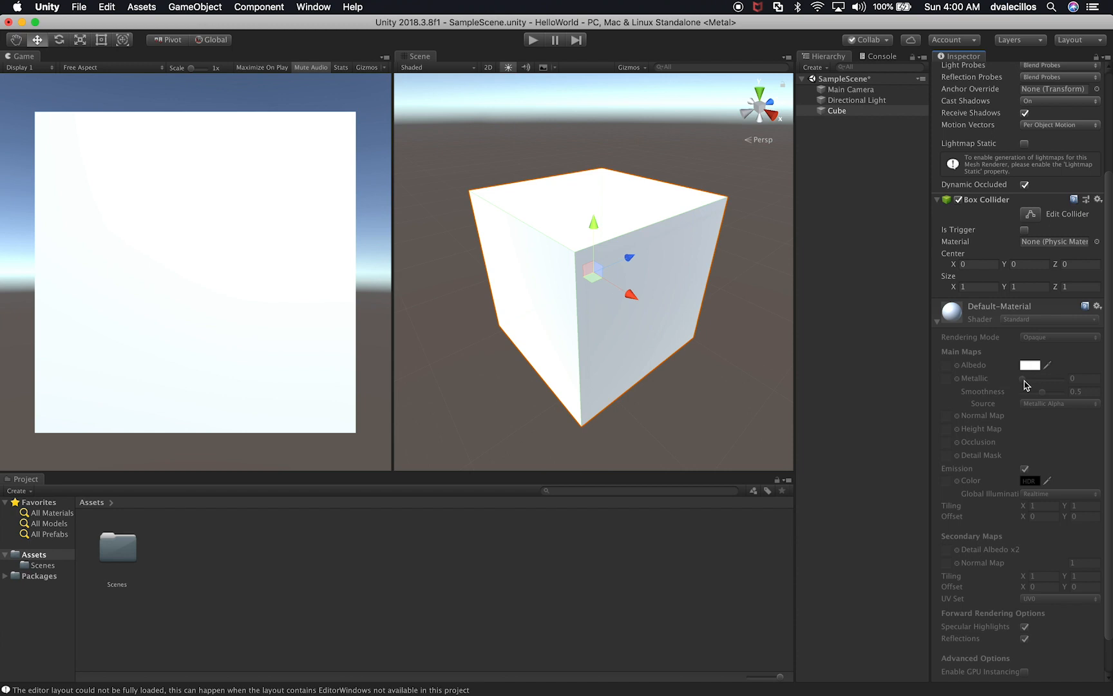
scroll(1018, 577, down, 3)
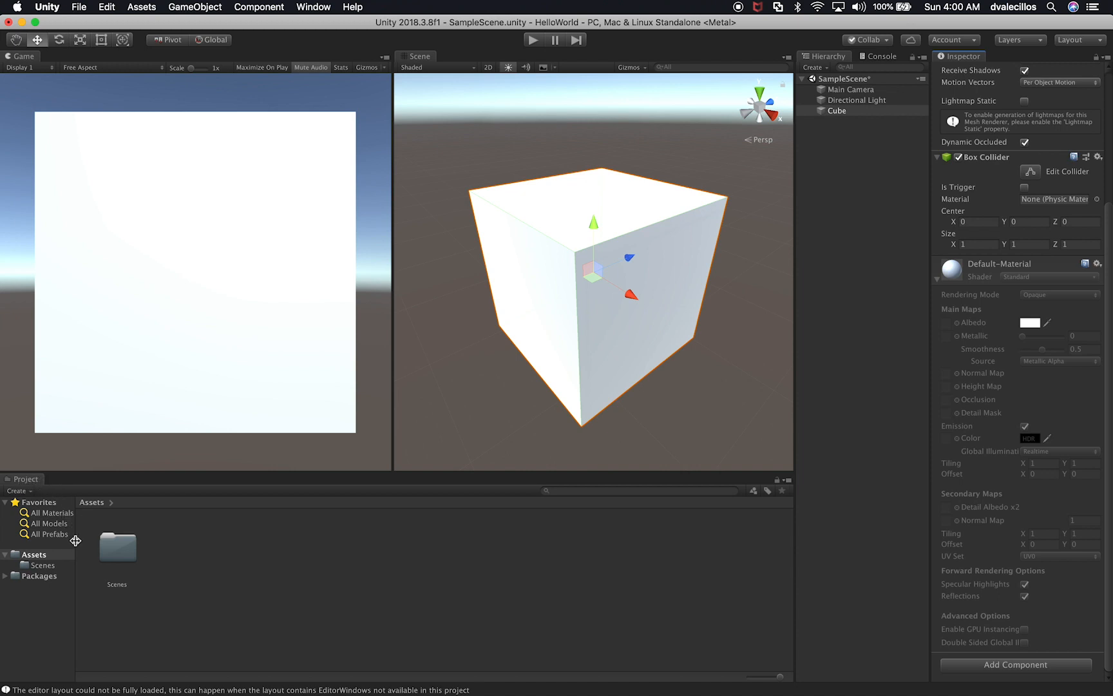
Step: Widen the folder tree column in the Project window
drag(75, 540, 177, 551)
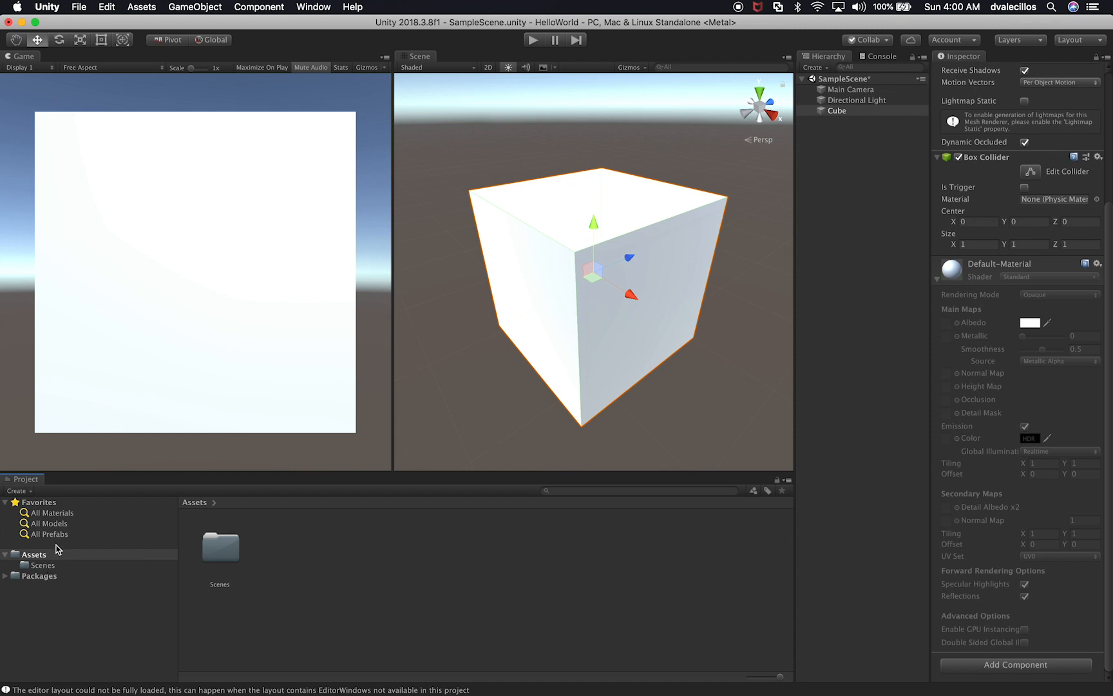
Step: Examine the contents of the Scenes folder and of the Analytics Library, com.unity.ads and In App Purchasing packages
click(47, 566)
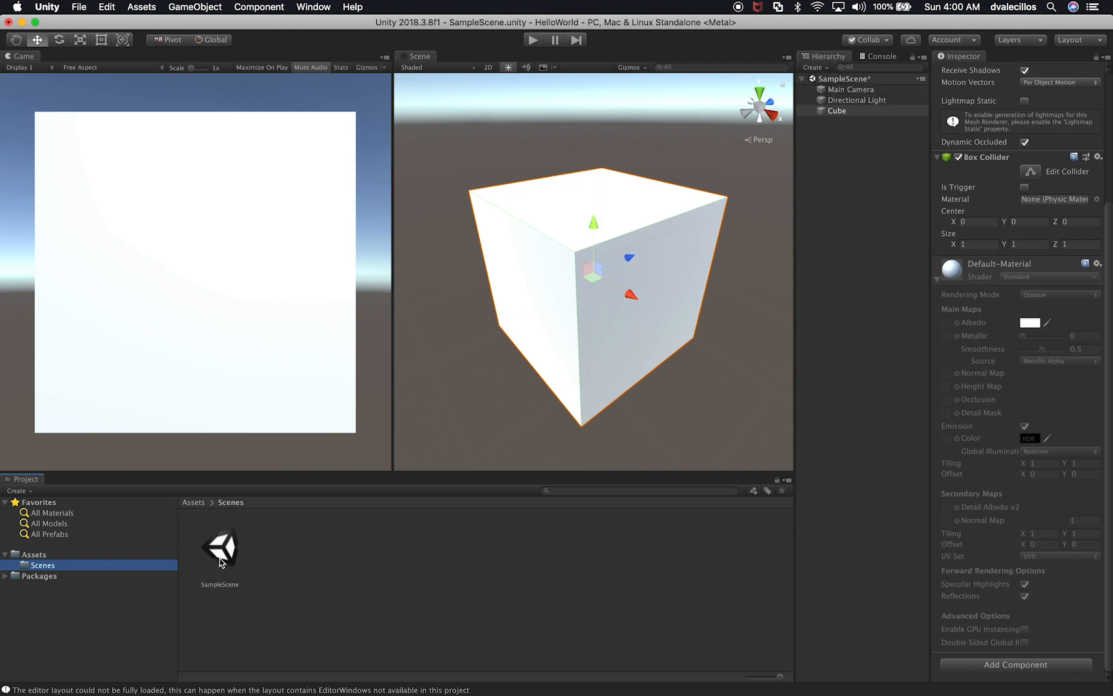
click(39, 575)
click(6, 576)
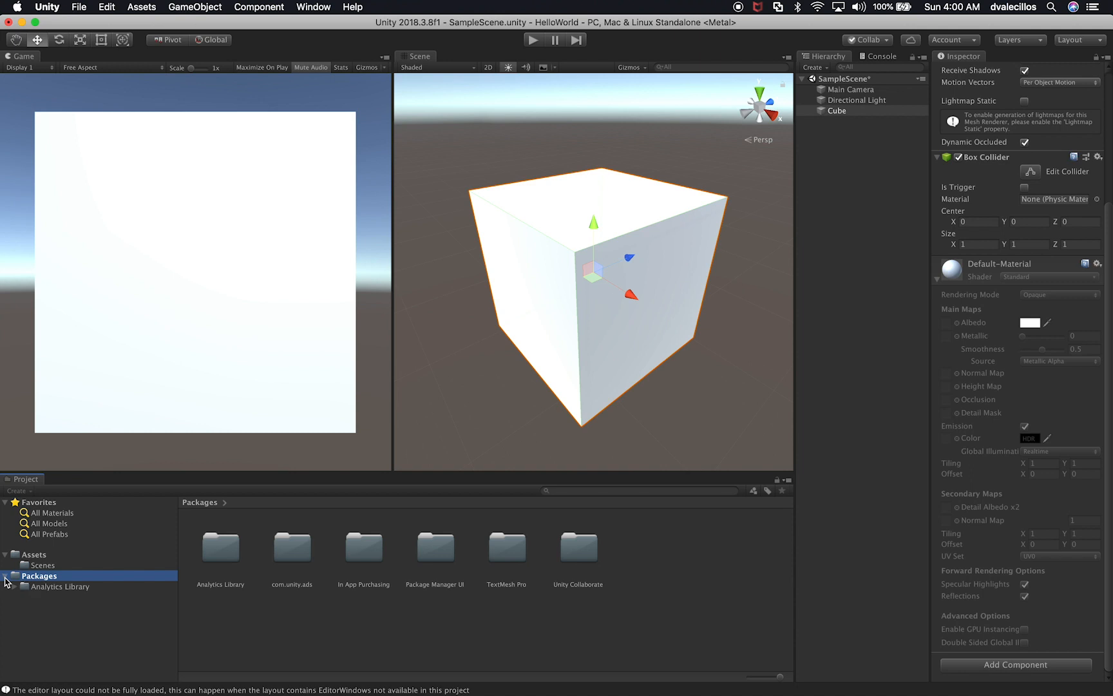
click(37, 587)
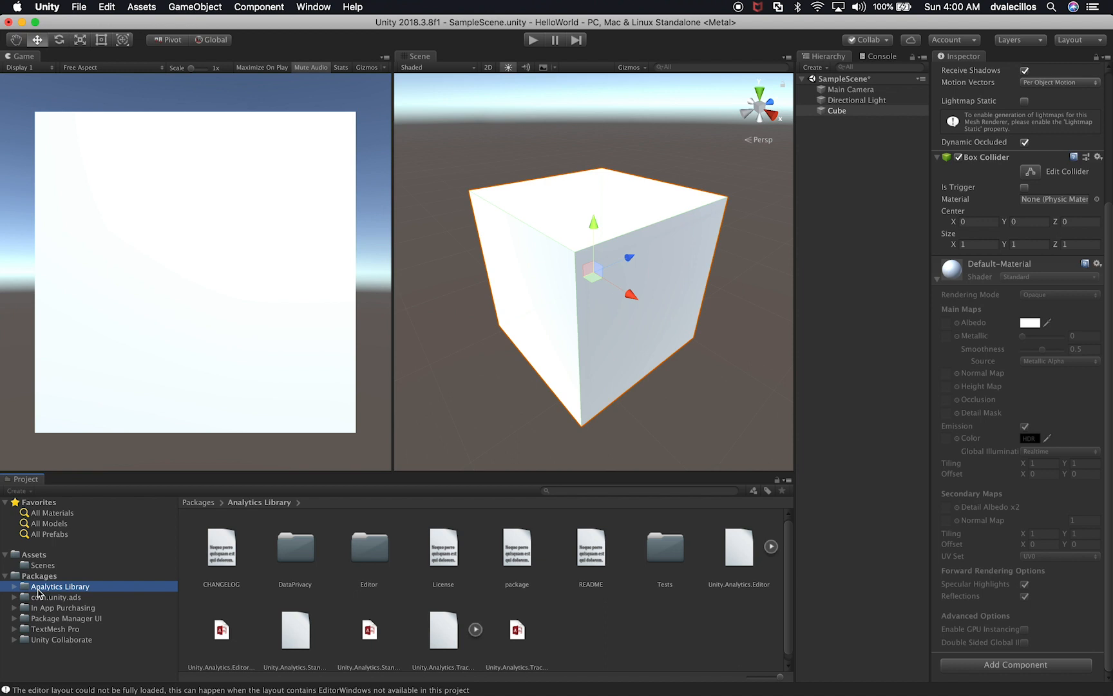
click(46, 602)
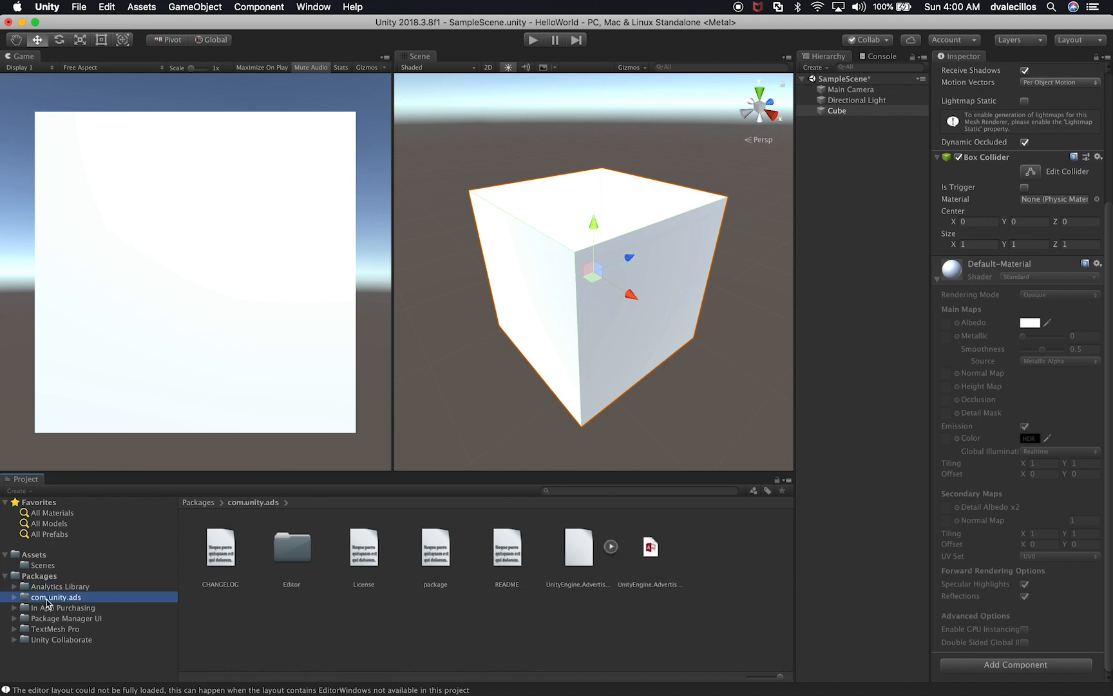
click(70, 611)
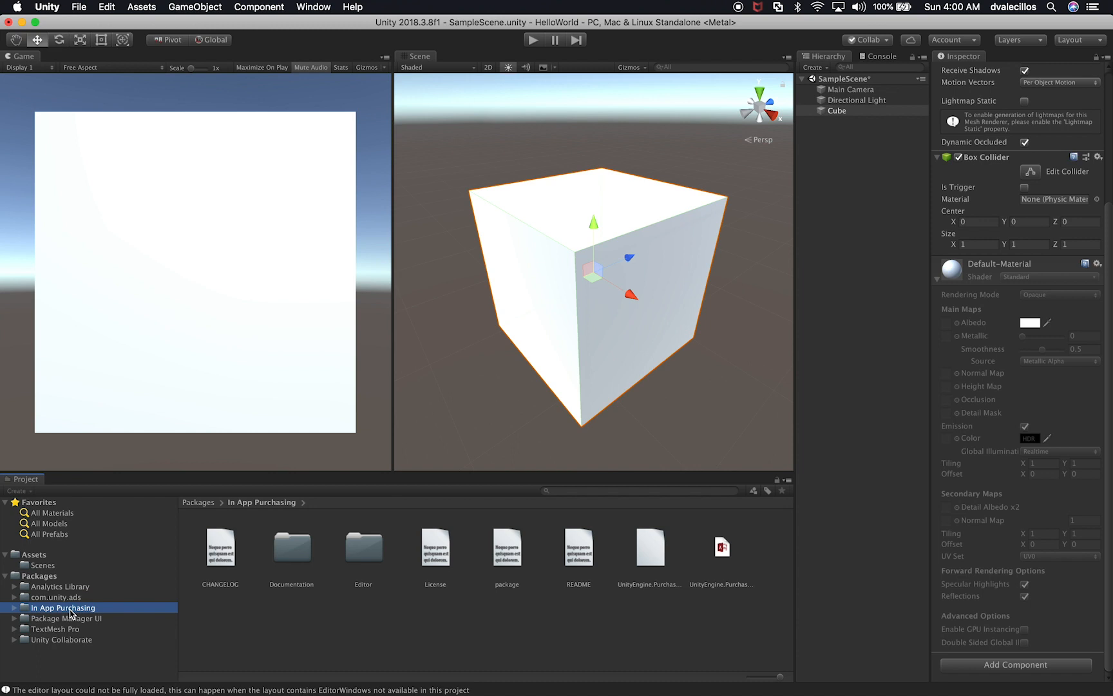
click(34, 577)
click(7, 575)
Step: Create a folder named Textures inside the project's Assets folder
click(36, 557)
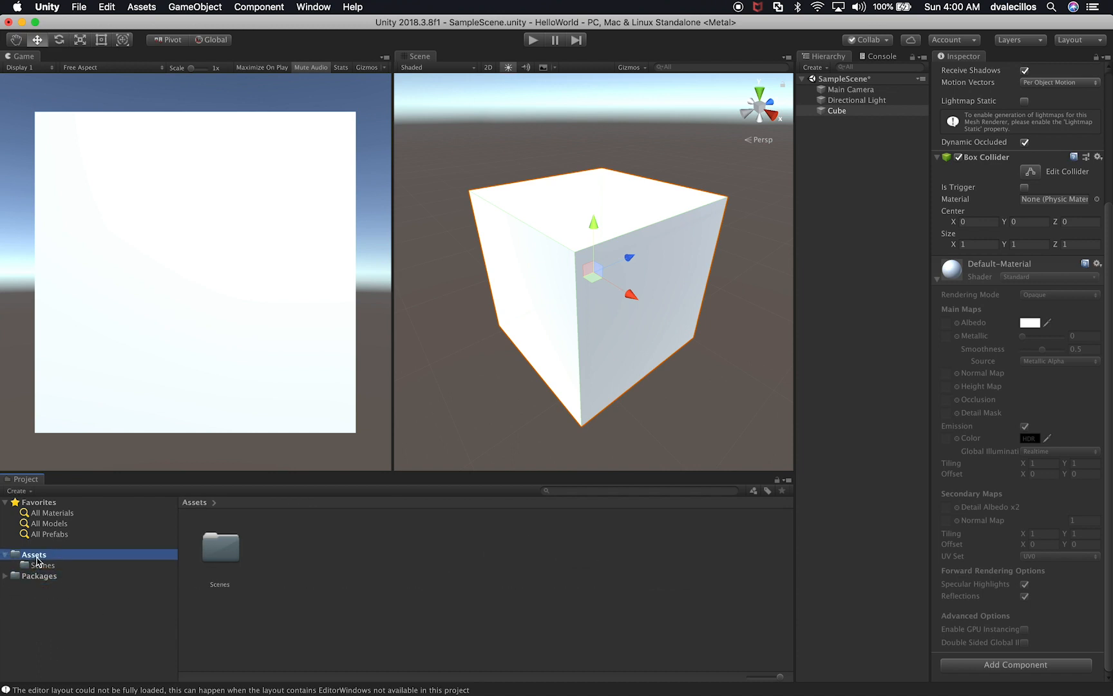
right_click(36, 558)
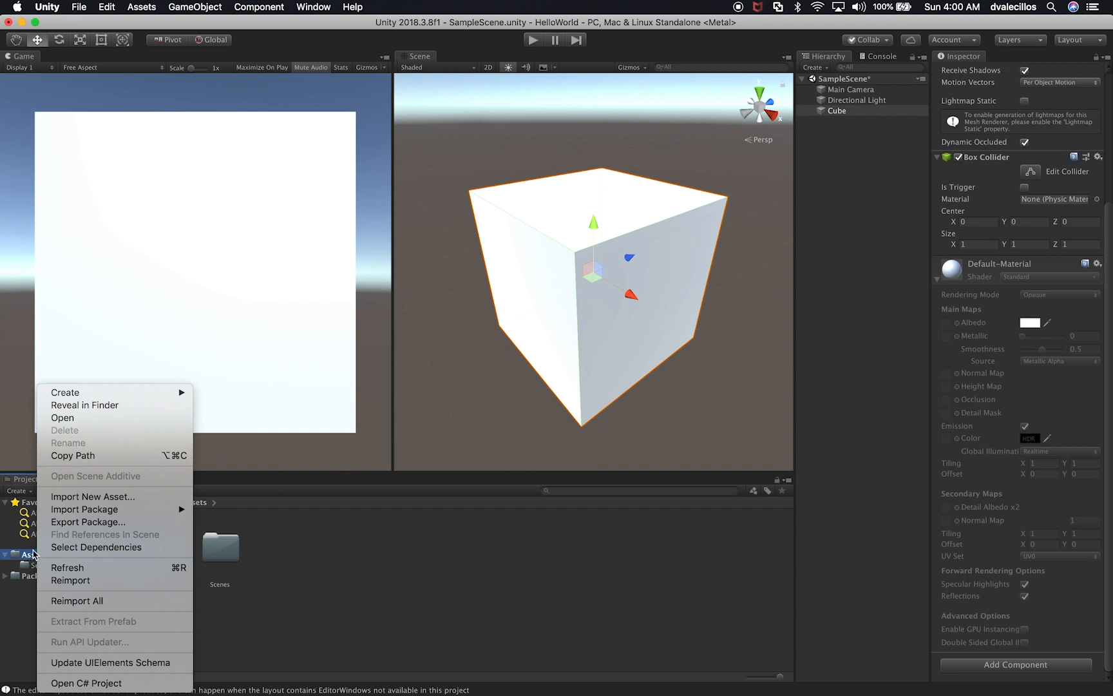
mouse_move(110, 398)
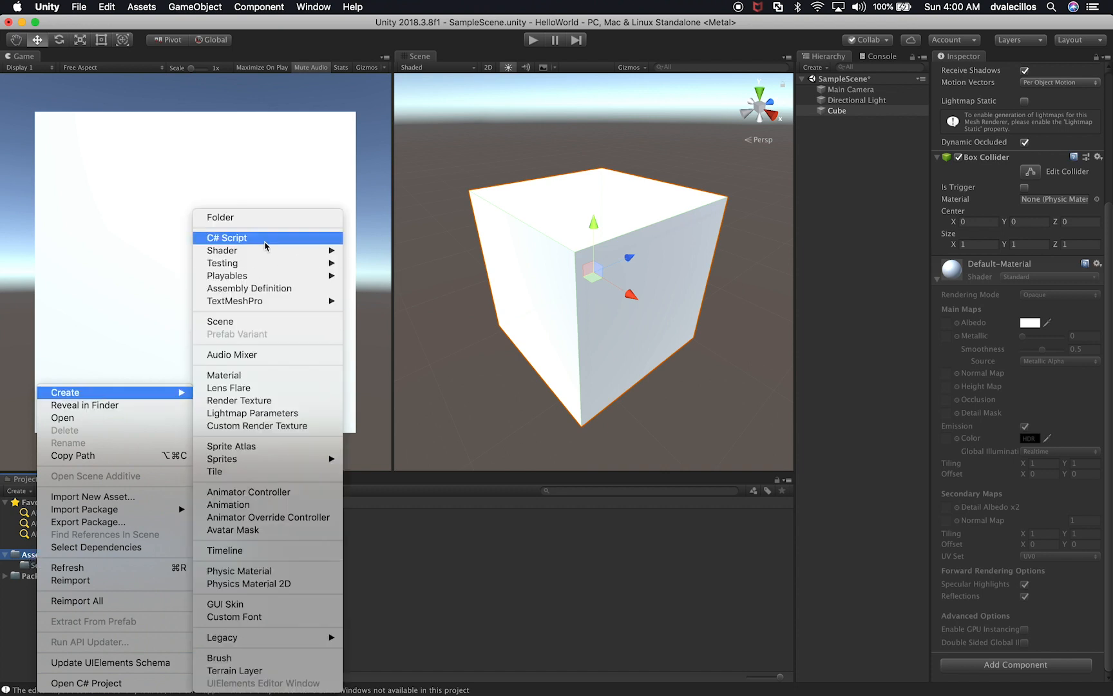
click(281, 218)
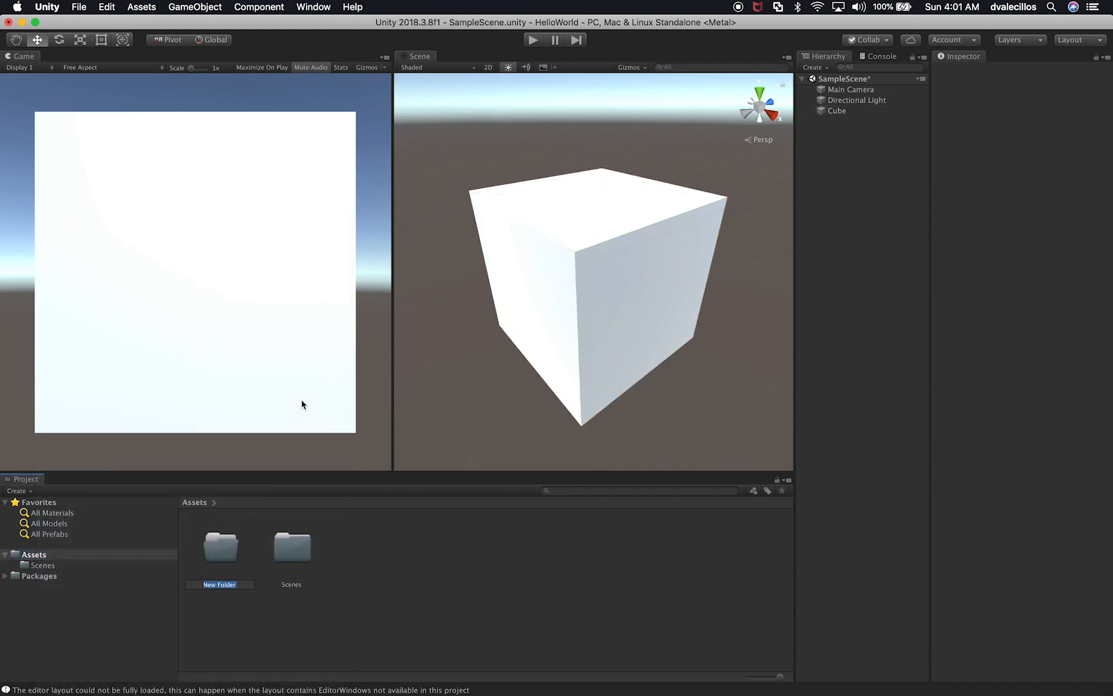
text(Textures)
key(Return)
right_click(43, 560)
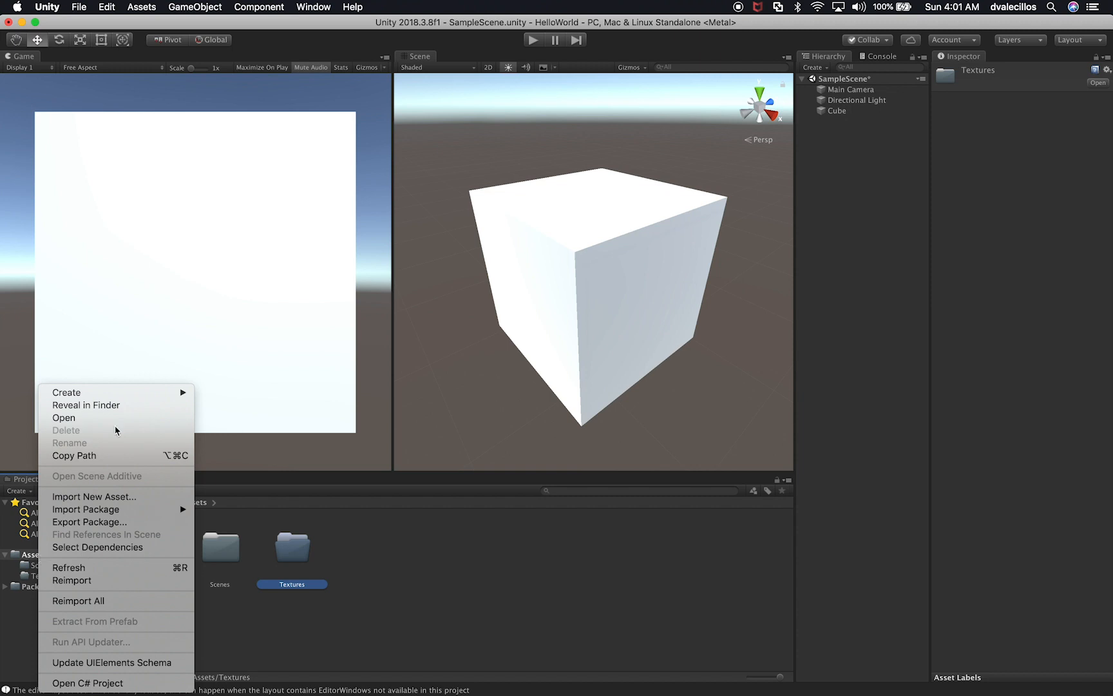
mouse_move(129, 395)
click(296, 238)
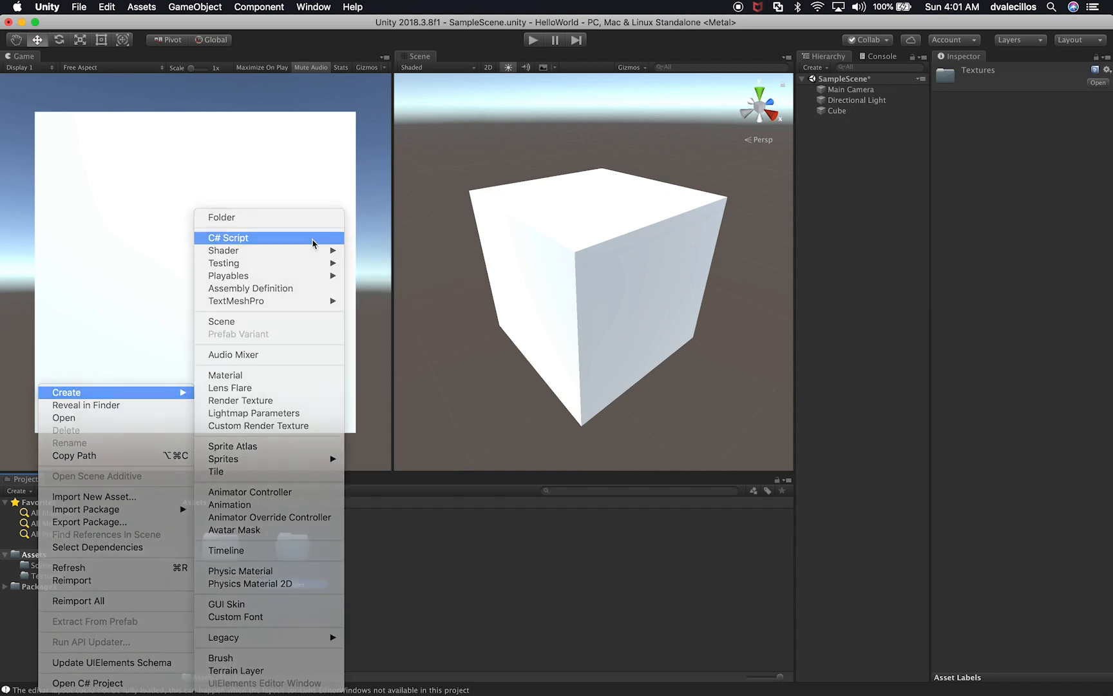
text(S)
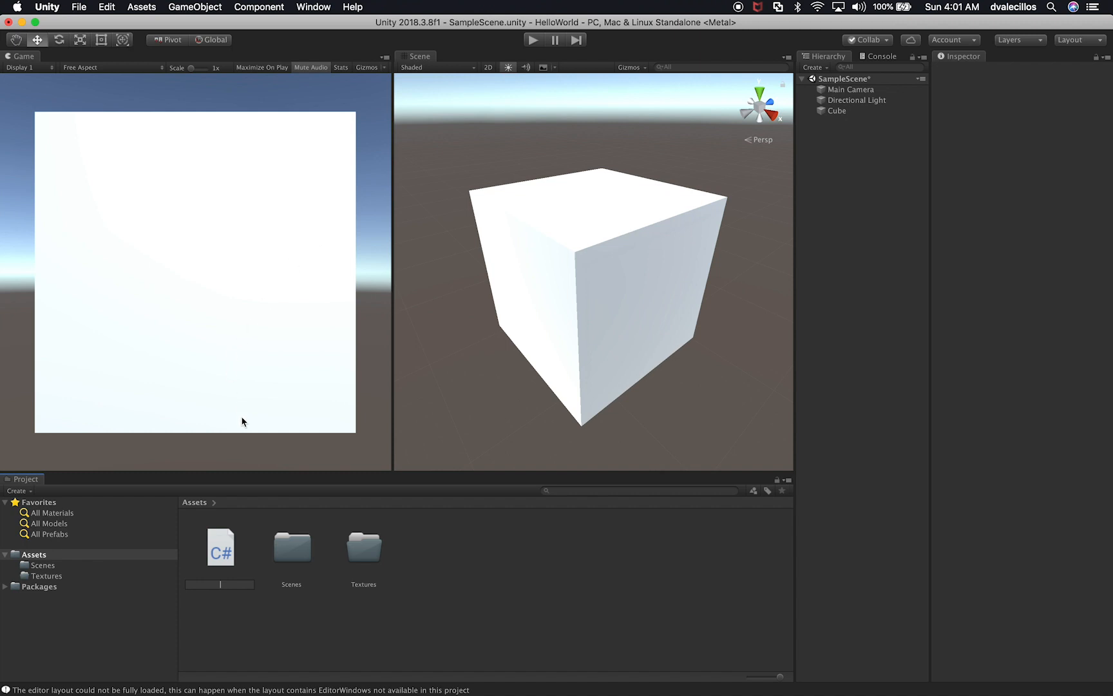
key(Escape)
Step: Create a folder named Scripts inside the project's Assets folder
right_click(37, 560)
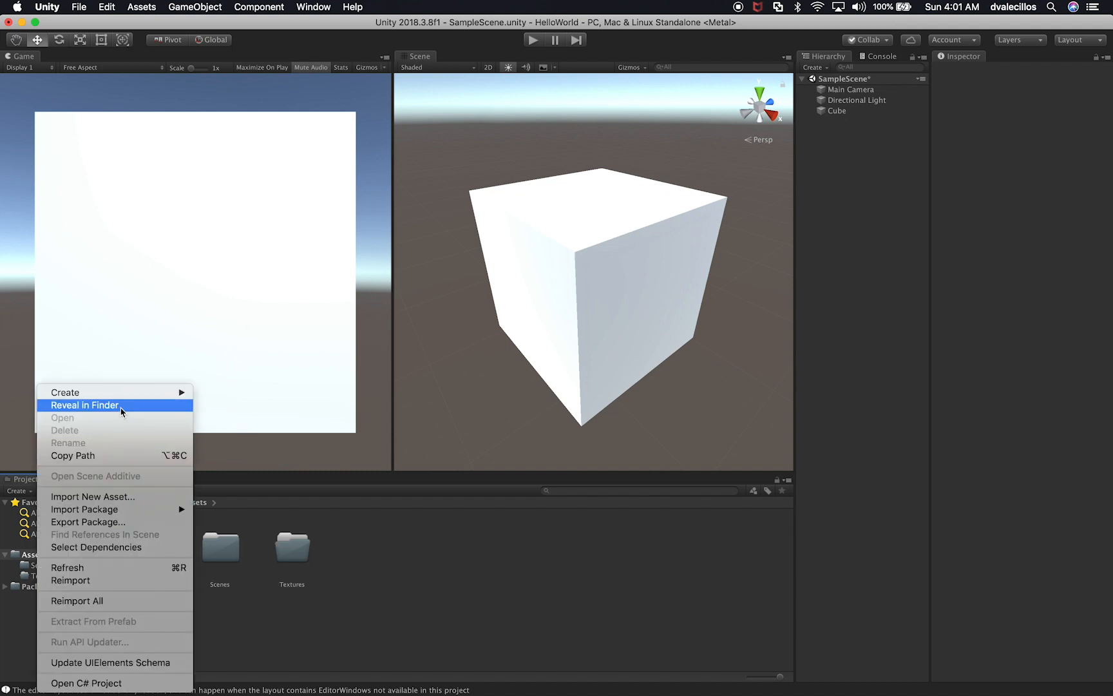
mouse_move(138, 392)
click(273, 218)
text(Scripts)
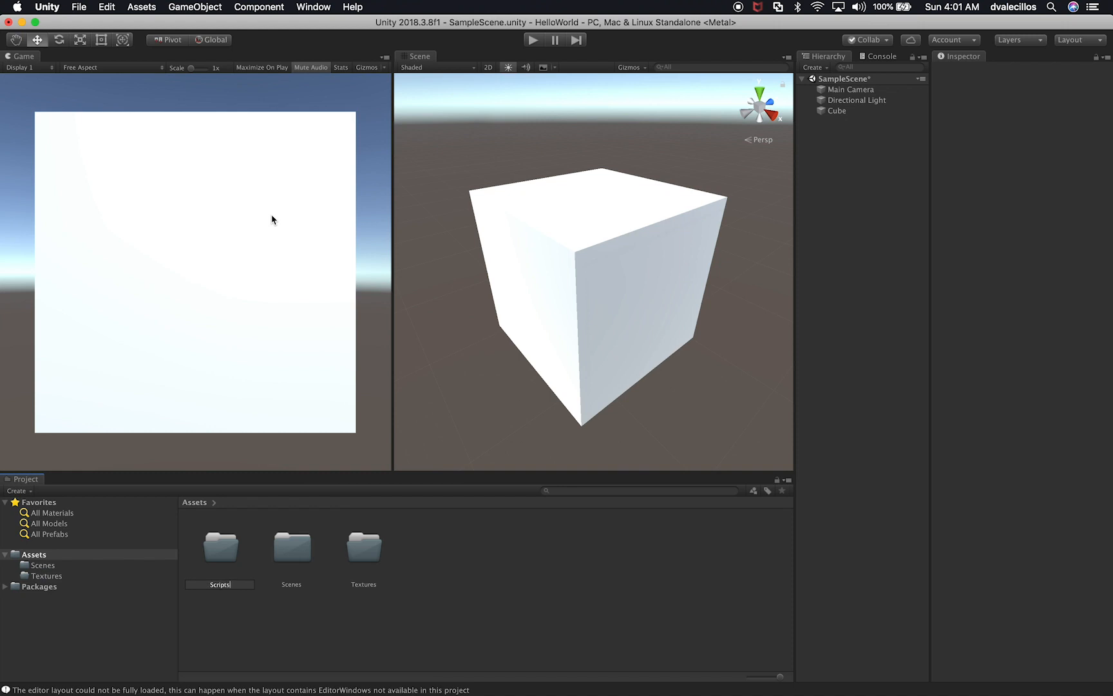
key(Return)
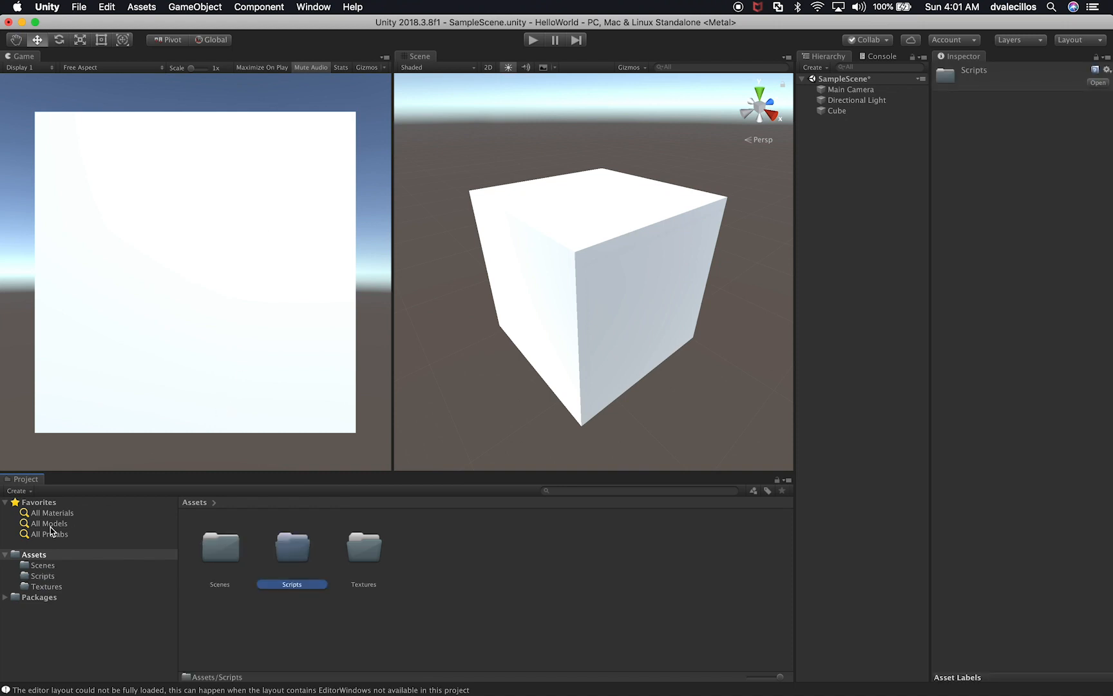
Step: Create a folder named Audio inside the project's Assets folder
right_click(36, 559)
mouse_move(122, 395)
mouse_move(288, 262)
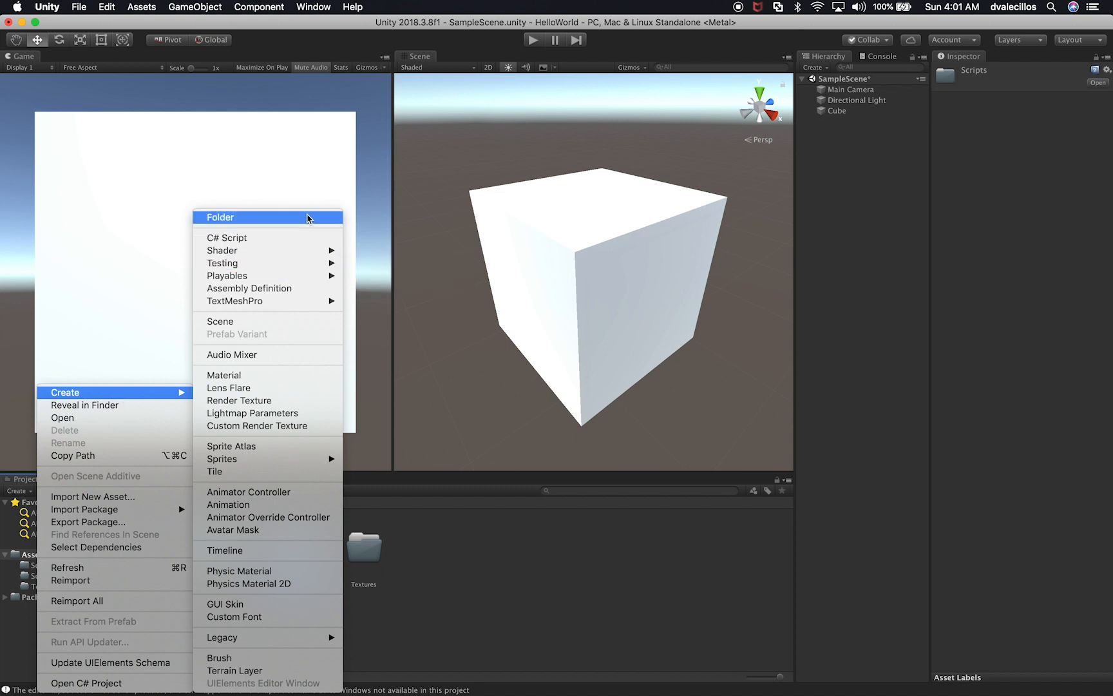
click(307, 219)
text(Audio)
key(Return)
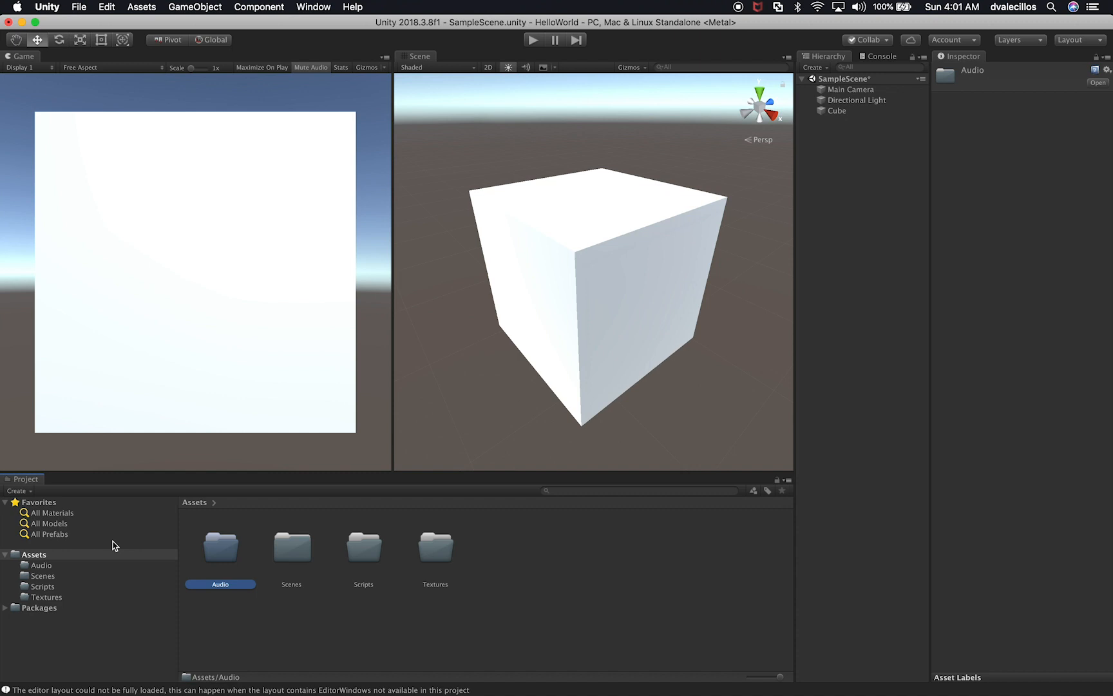
Step: Create a folder named Materials inside the project's Assets folder
click(58, 576)
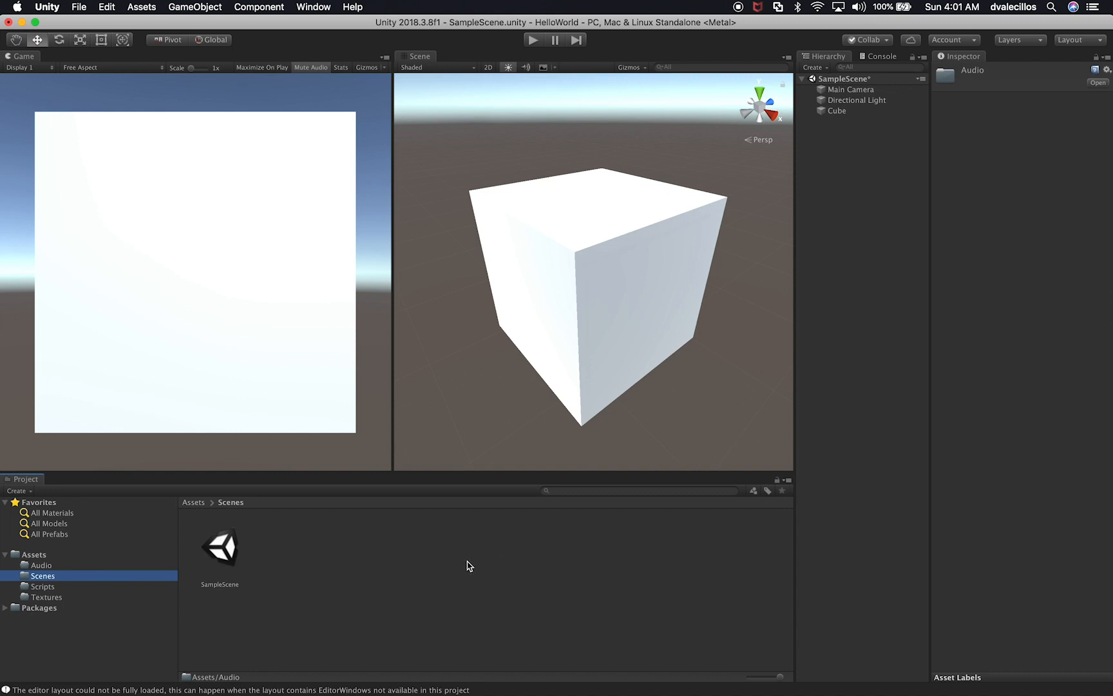
click(51, 598)
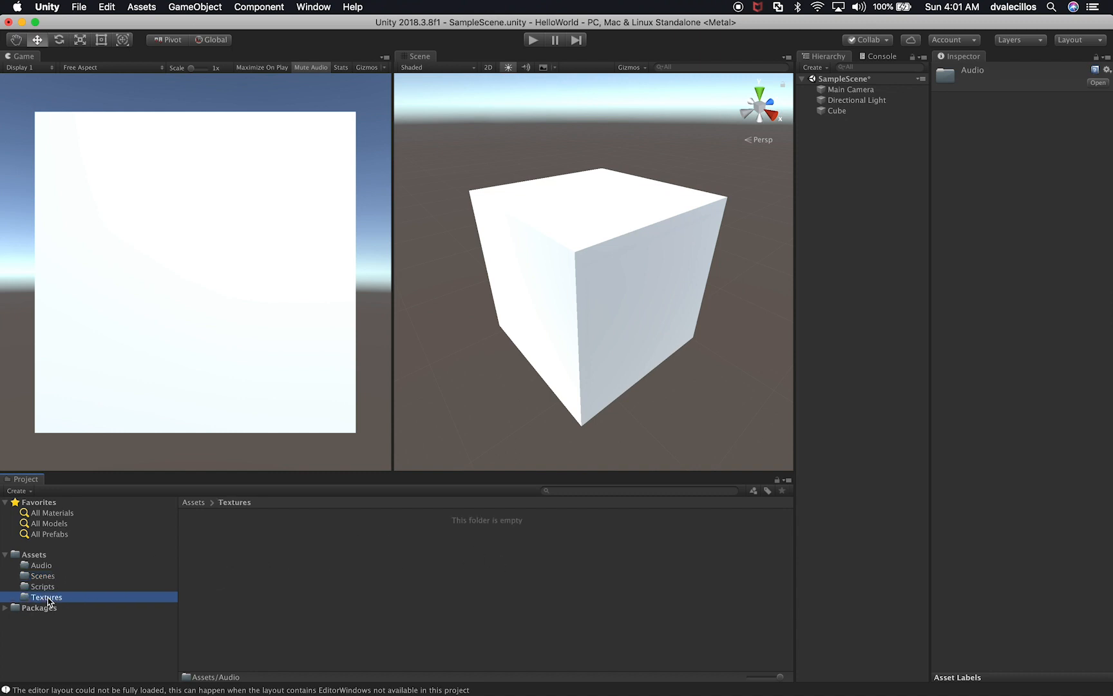
right_click(44, 557)
mouse_move(137, 395)
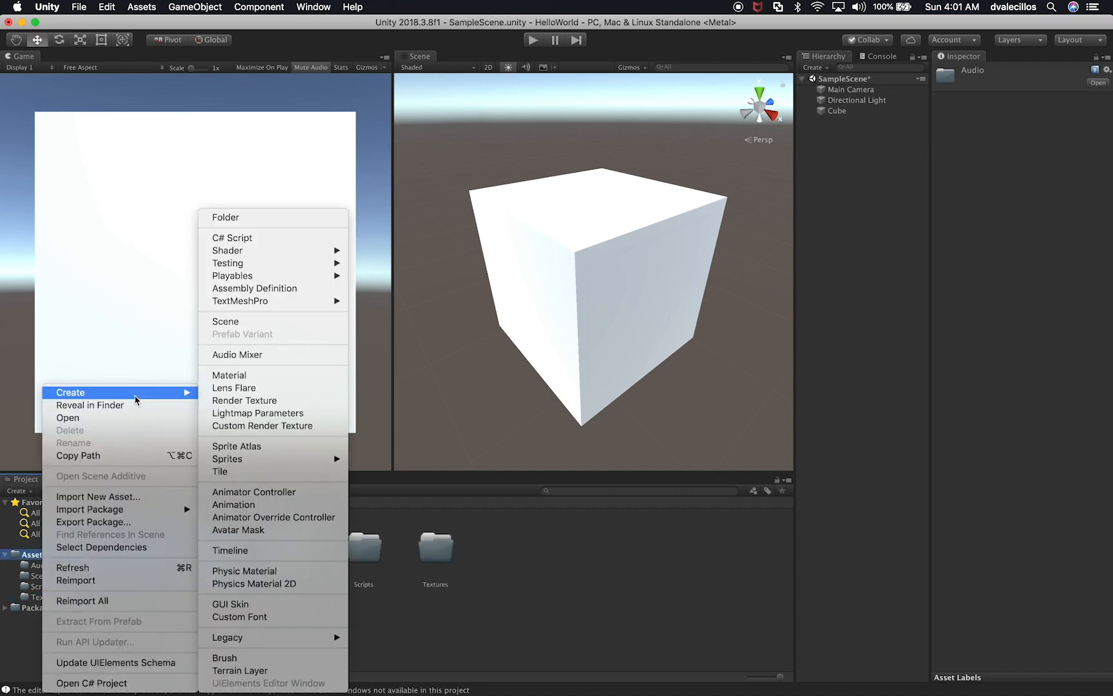
click(293, 218)
text(Materials)
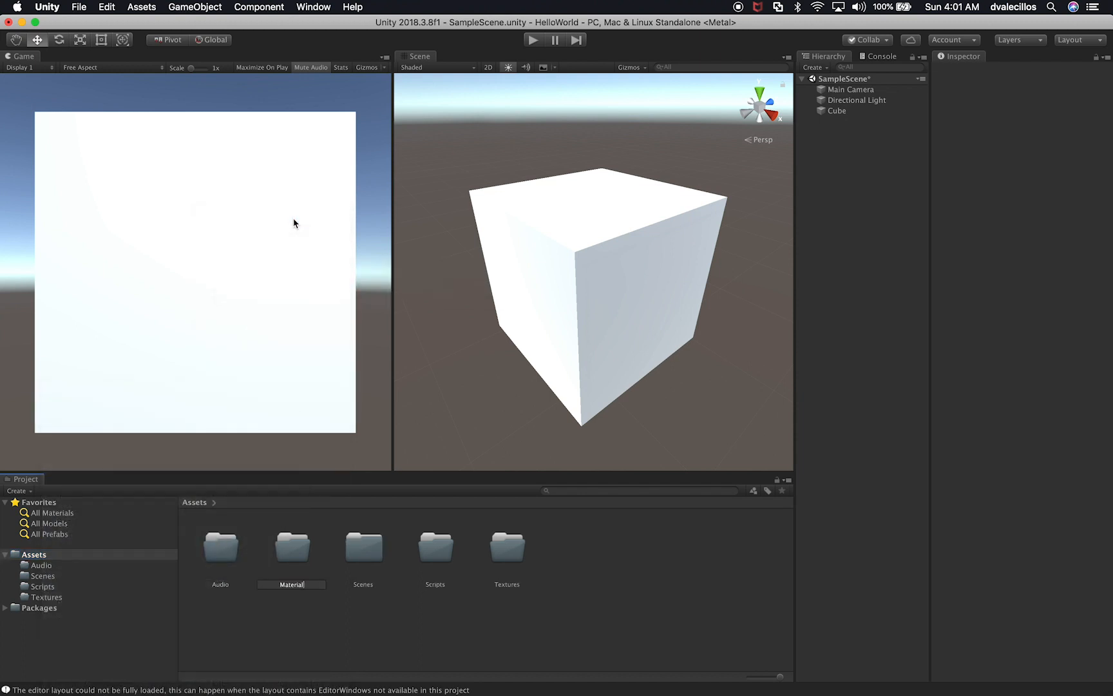
key(Return)
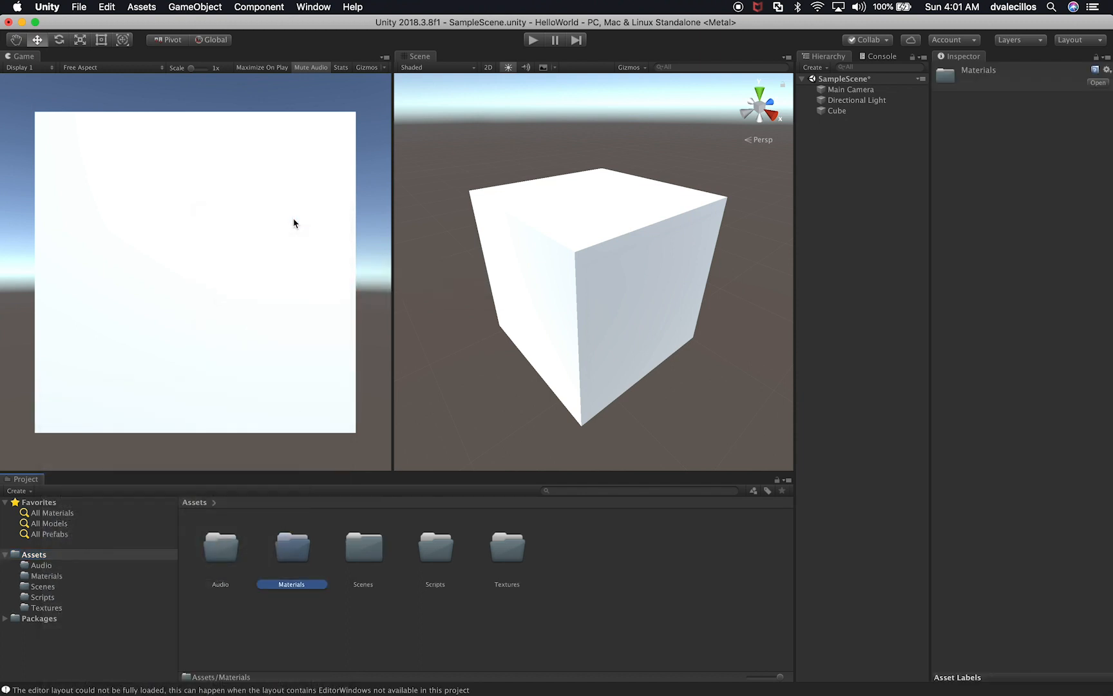
double_click(295, 558)
click(37, 557)
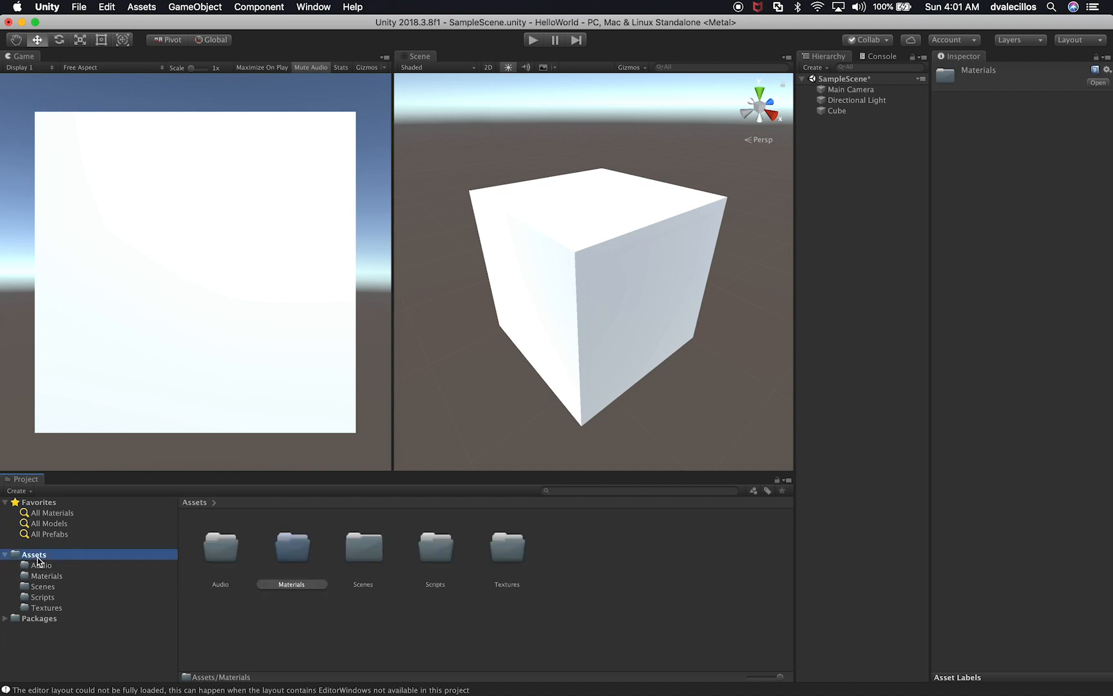
right_click(297, 559)
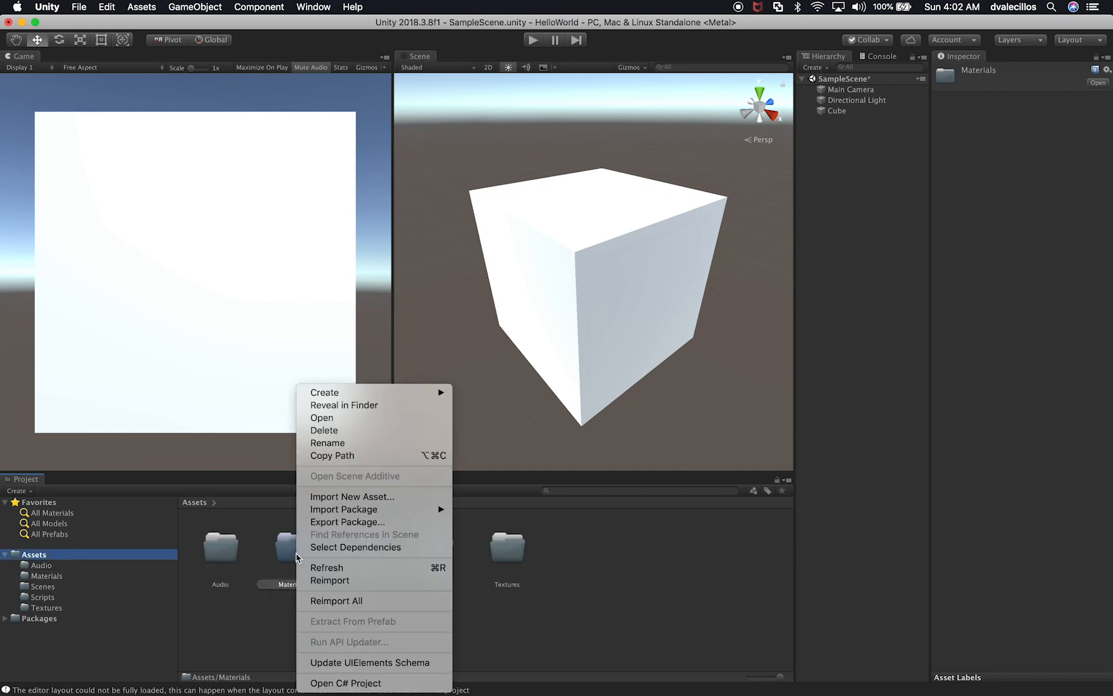
mouse_move(399, 392)
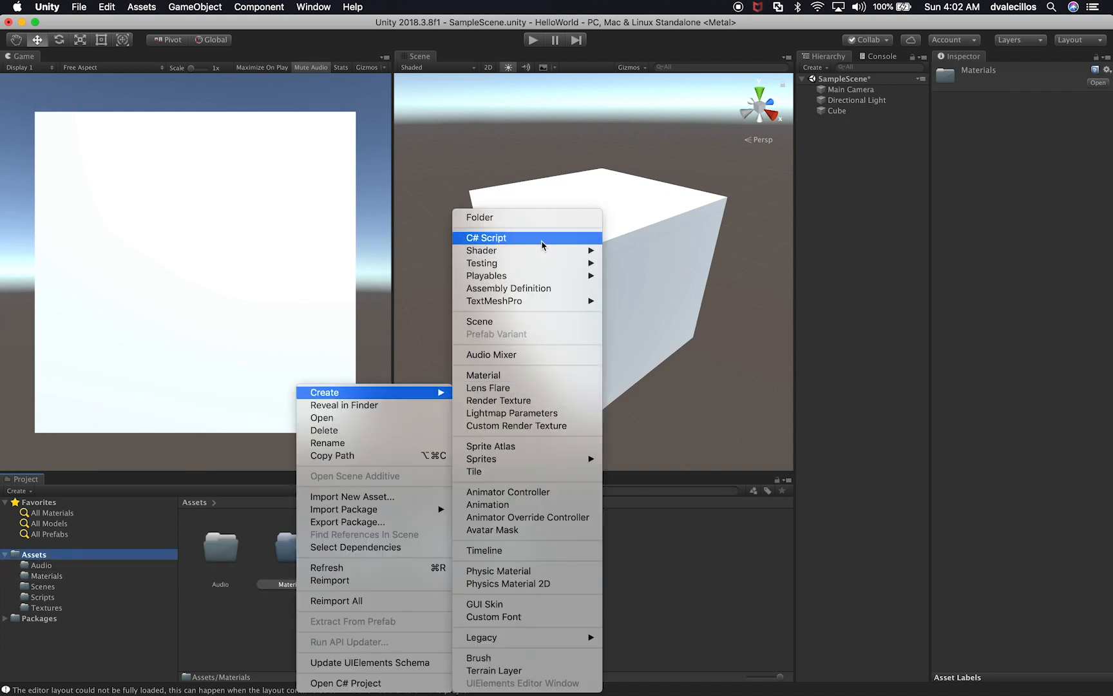
click(684, 580)
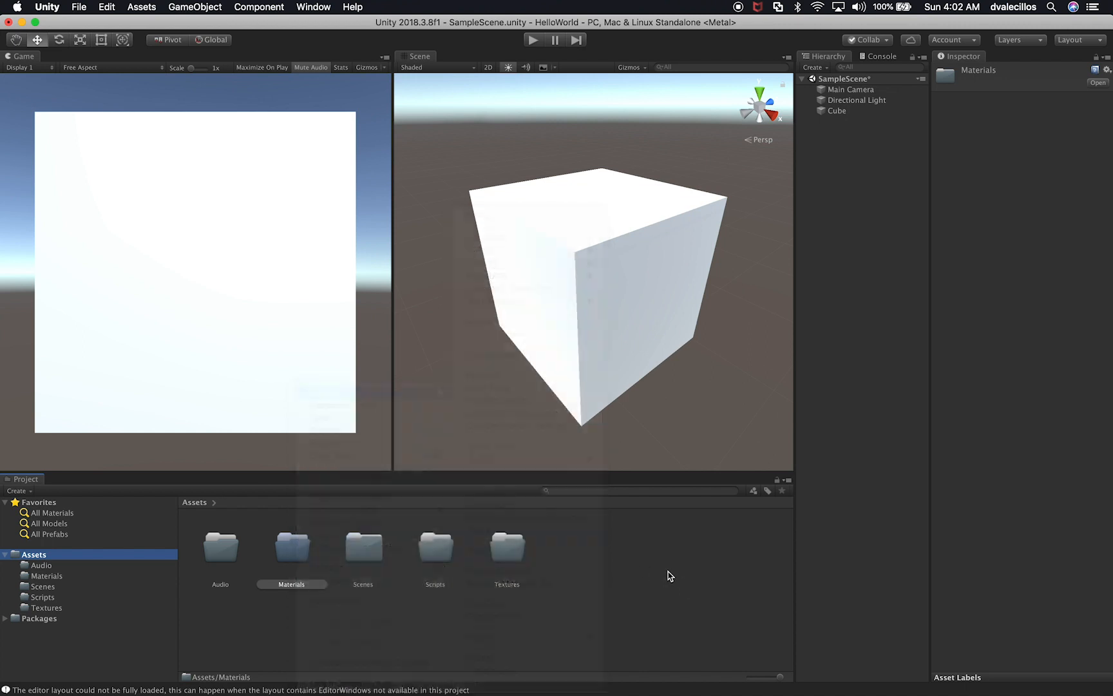
Step: Create a new material named CubeMaterial inside the Materials folder
double_click(289, 556)
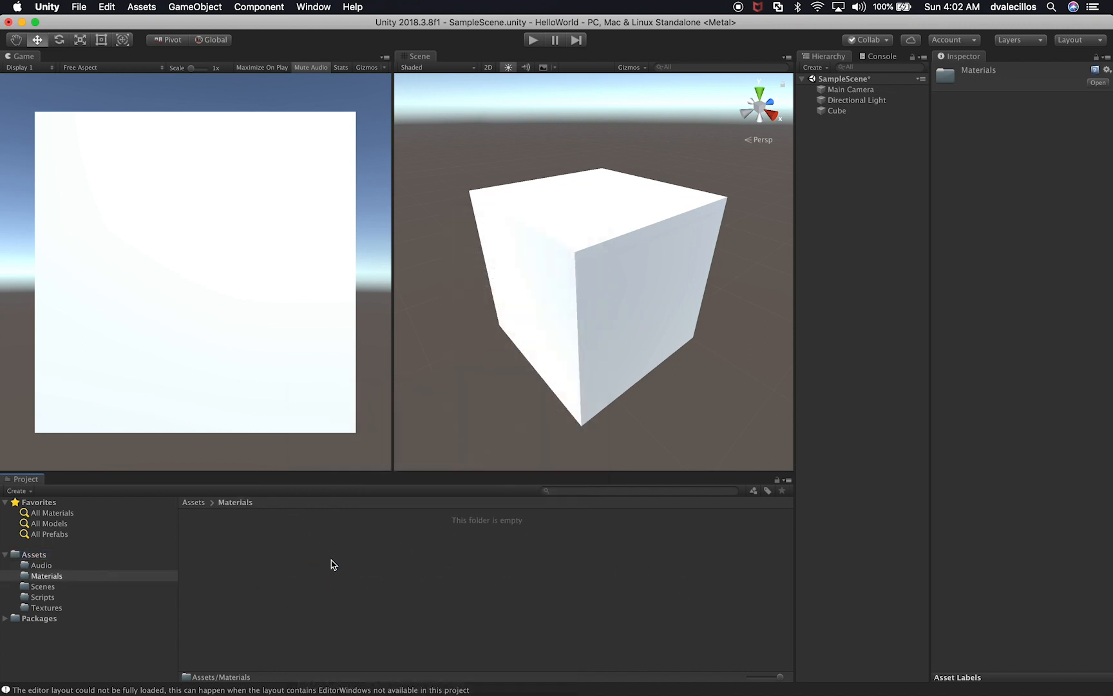
right_click(332, 565)
mouse_move(420, 396)
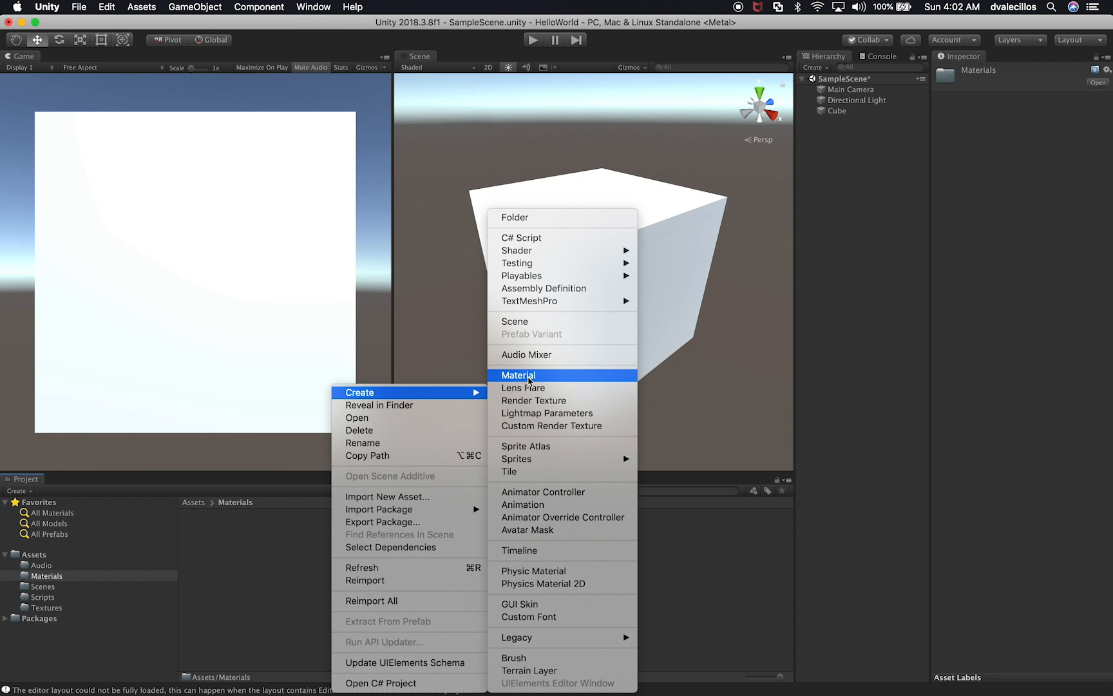
click(528, 377)
text(C)
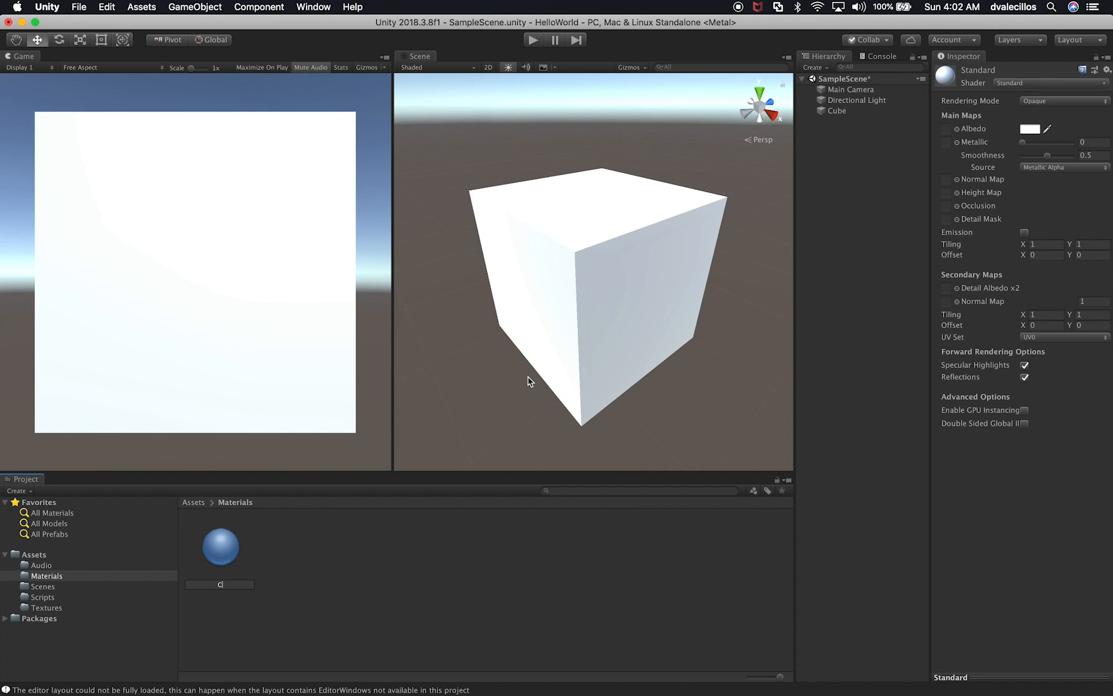
text(ubeMaterial)
key(Return)
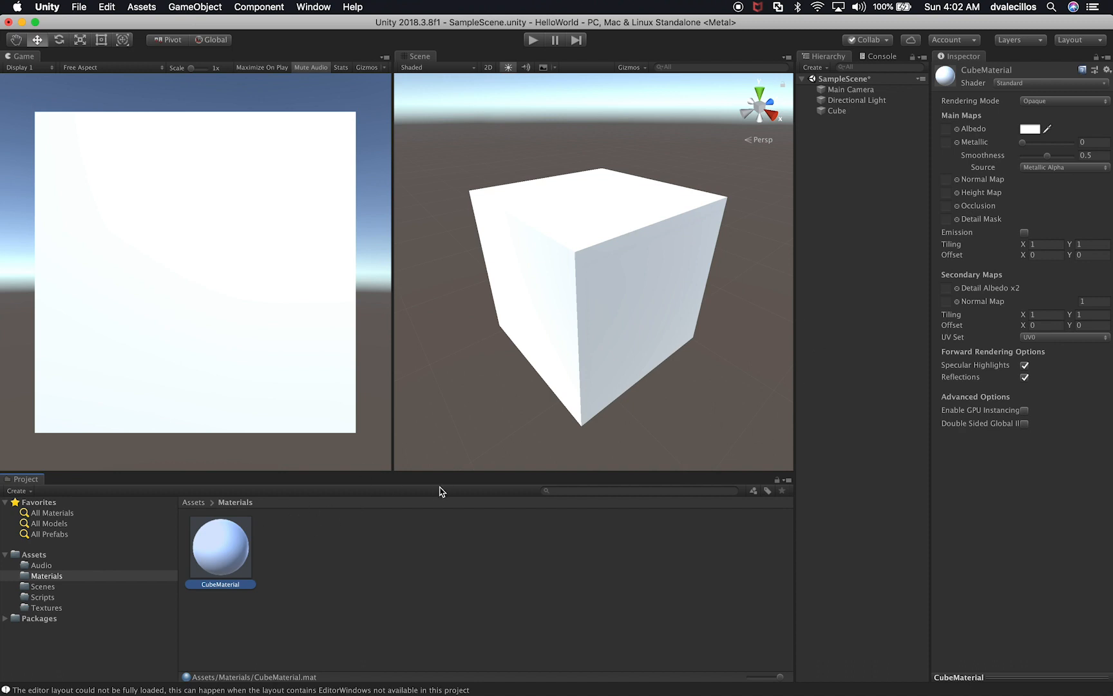
Step: Apply CubeMaterial to the Cube object in the scene in place of its default material
drag(210, 556, 840, 116)
click(840, 116)
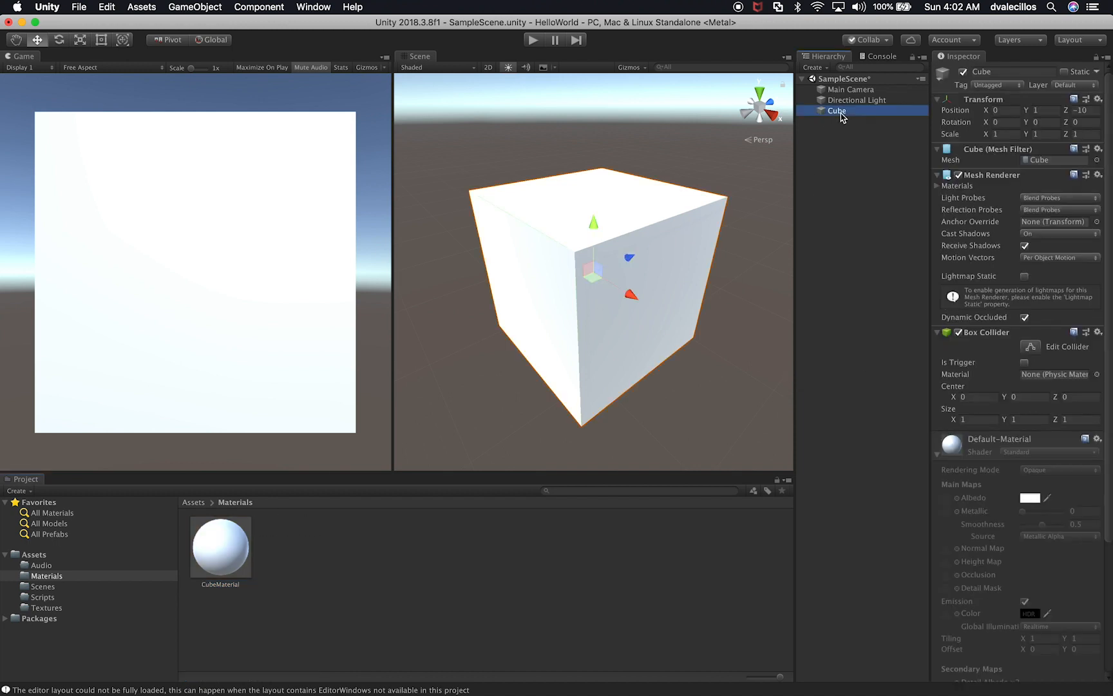
drag(229, 551, 839, 115)
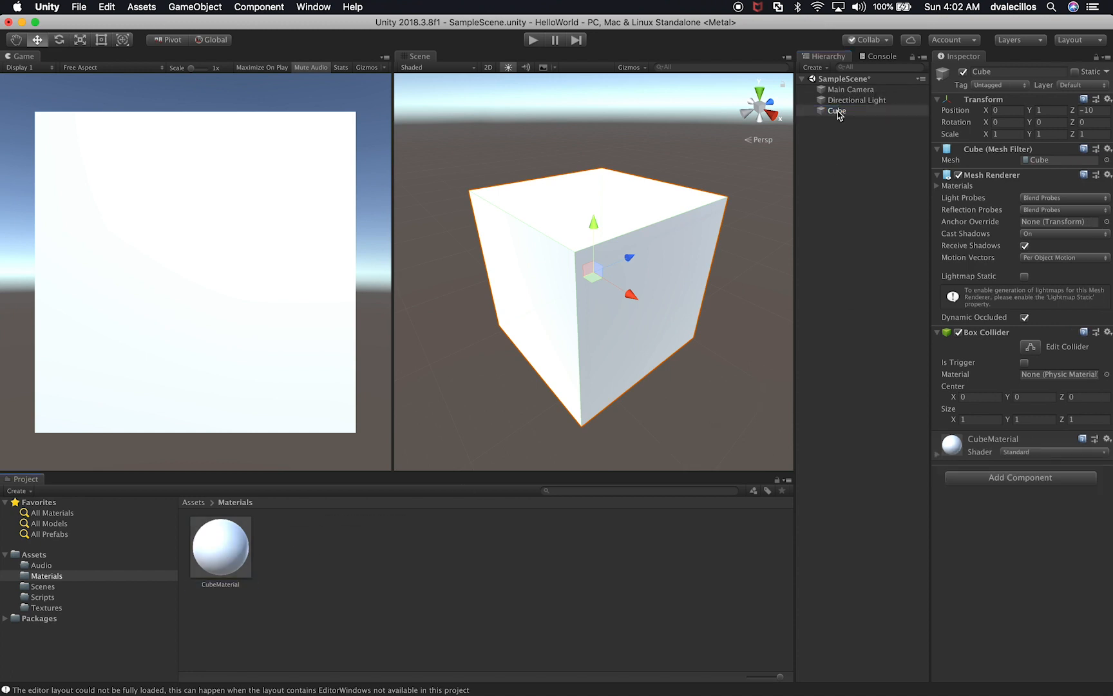
Step: Expand CubeMaterial's settings on the Cube and set its Albedo color to pure red, FF0000
click(977, 446)
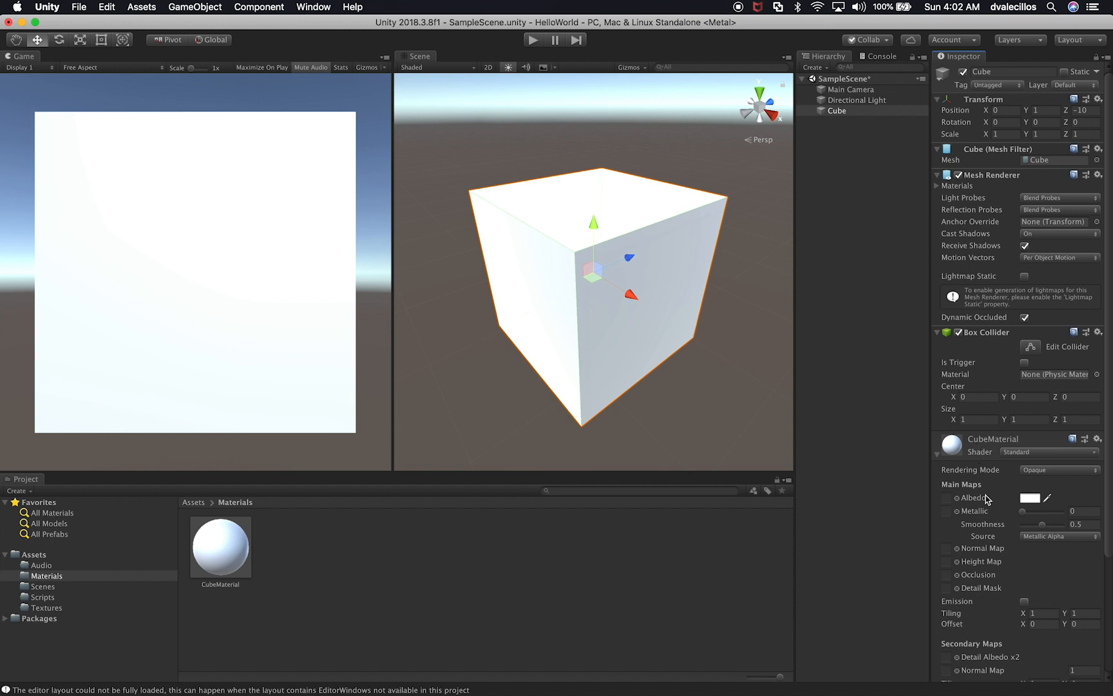
scroll(992, 544, down, 4)
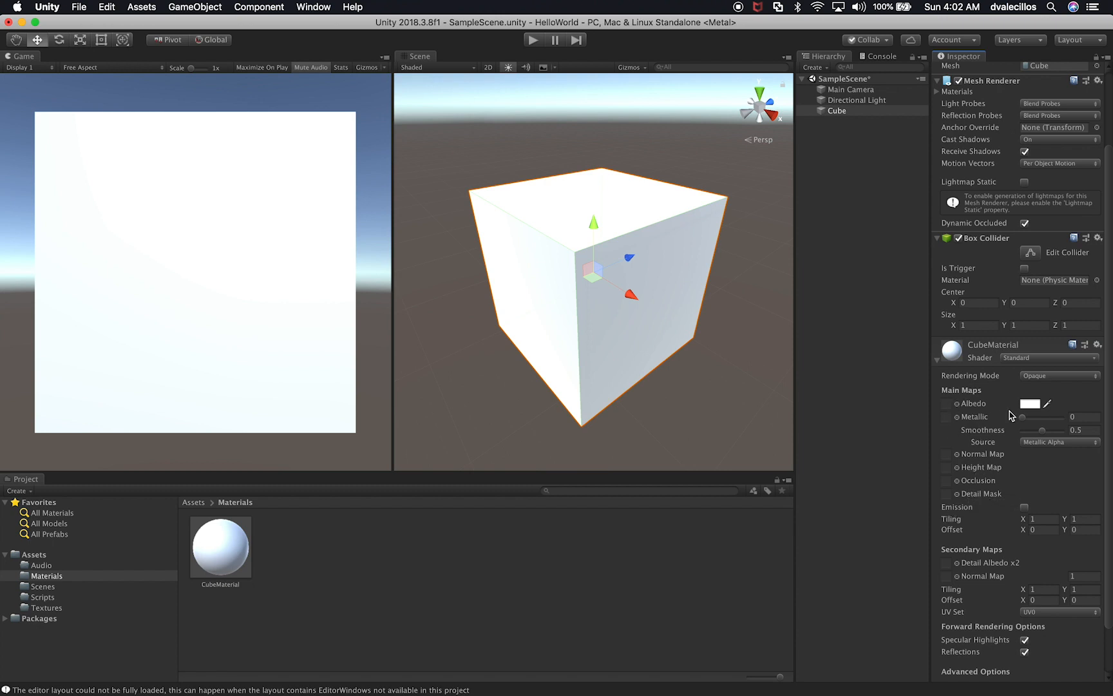
click(1033, 405)
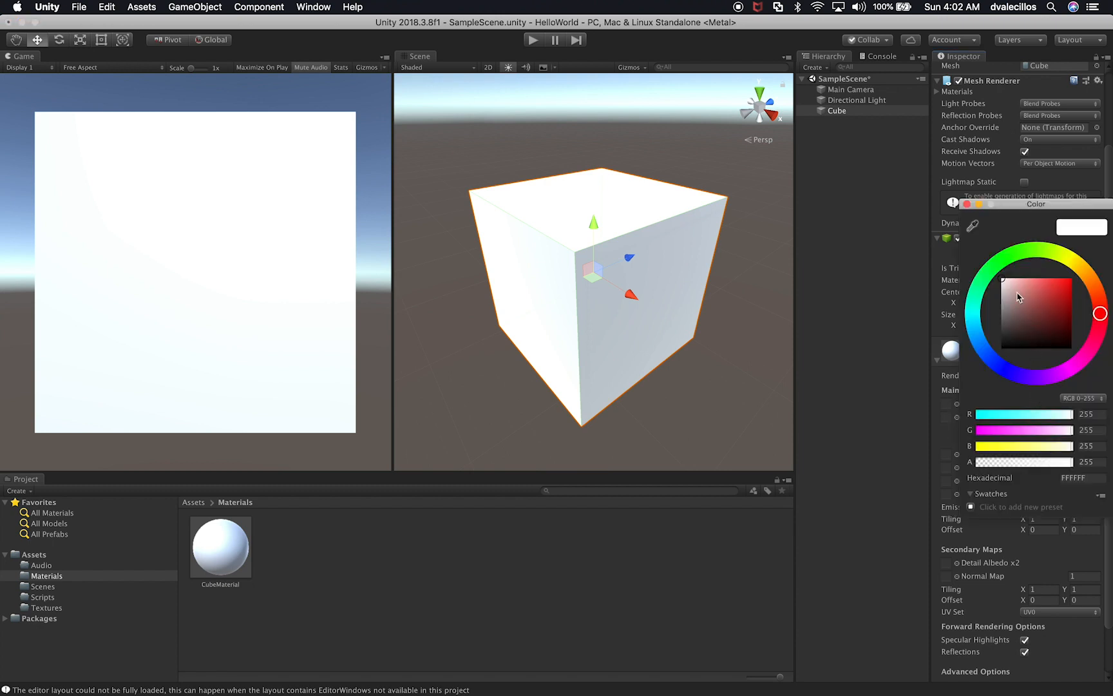
click(967, 205)
click(1030, 404)
drag(1051, 305, 1075, 266)
key(Return)
Step: Set the Metallic value of CubeMaterial to 0.5
click(1077, 416)
text(1)
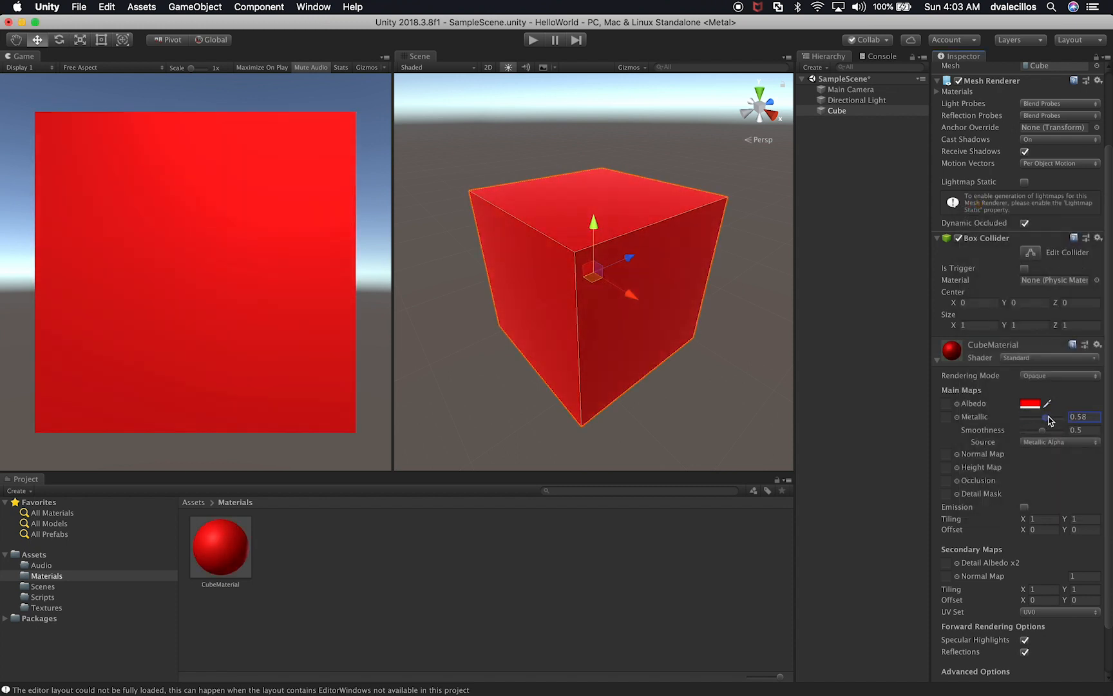
mouse_move(1062, 417)
mouse_down()
mouse_move(1010, 426)
mouse_move(1044, 423)
mouse_up()
Step: Change CubeMaterial's Albedo color to a darker, less saturated red
click(1030, 404)
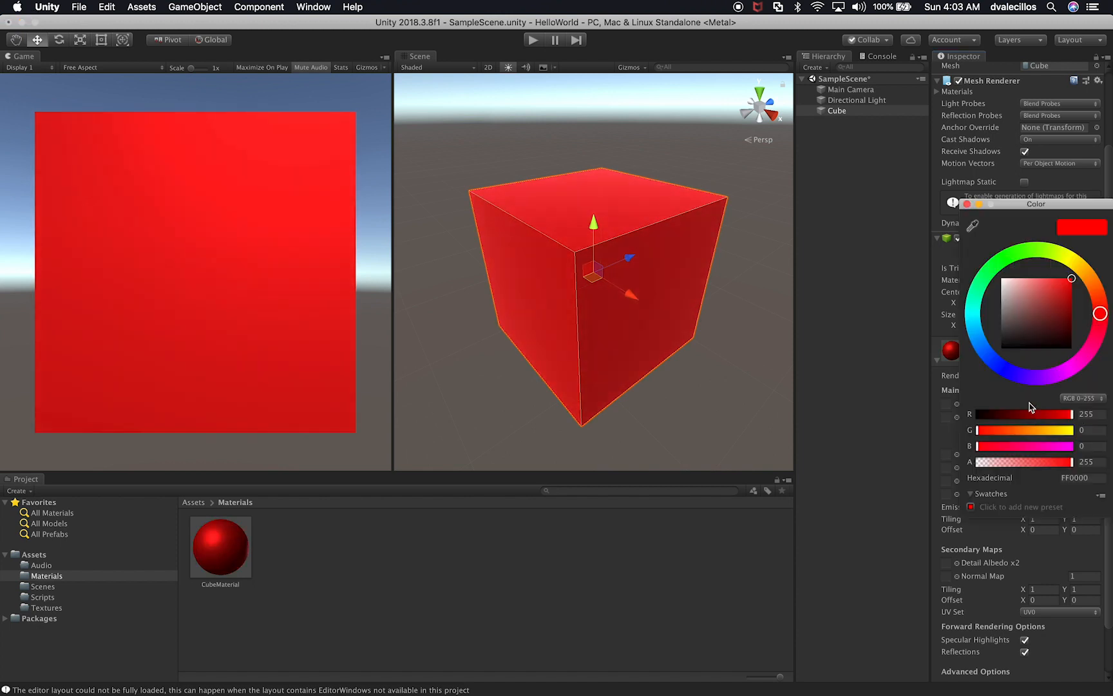
mouse_move(1051, 289)
mouse_down()
mouse_move(1040, 295)
mouse_move(1055, 295)
mouse_up()
key(Return)
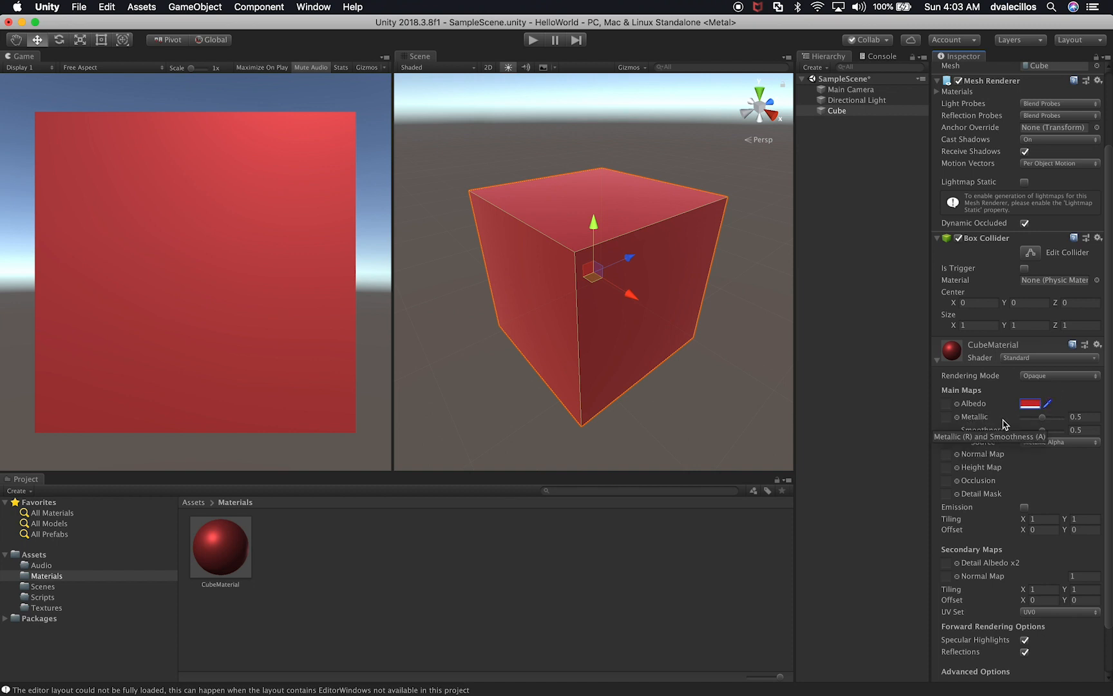
Step: Raise CubeMaterial's Smoothness to 0.57 and deselect the Cube
mouse_move(1043, 430)
mouse_down()
mouse_move(1030, 433)
mouse_move(1049, 436)
mouse_up()
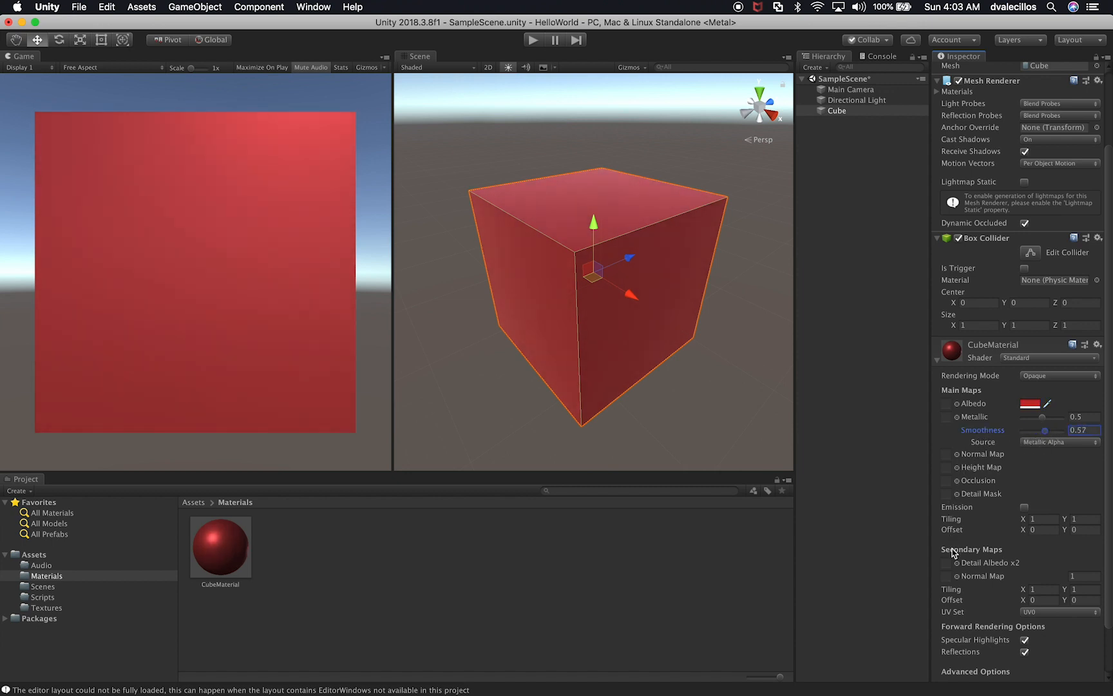
scroll(1013, 646, down, 3)
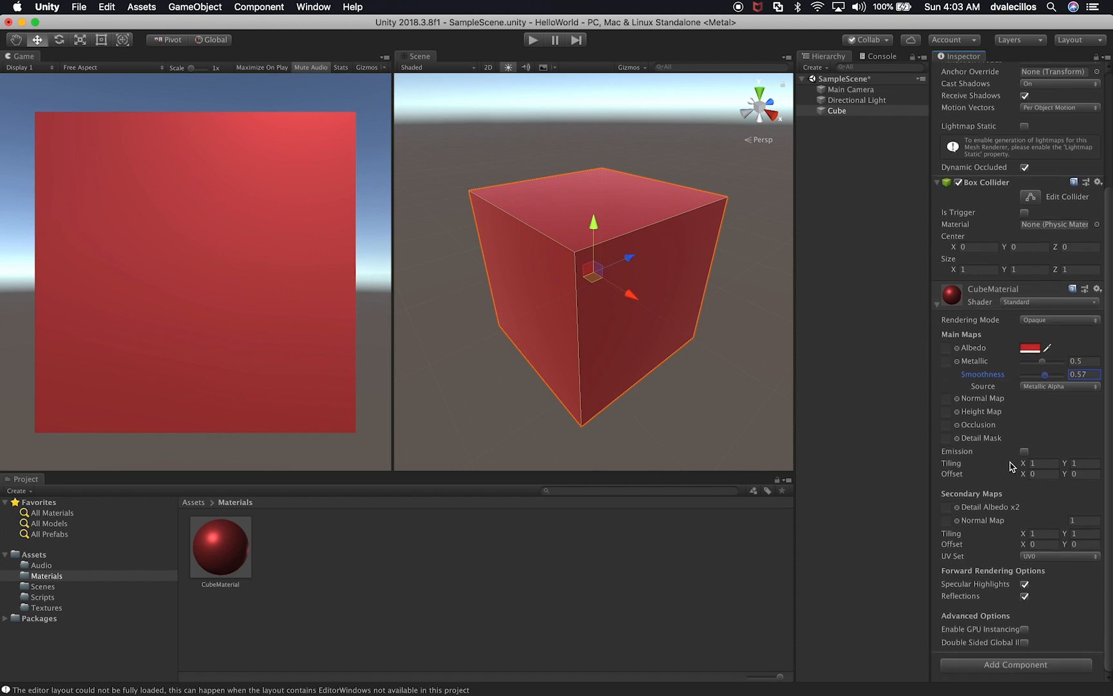
click(871, 187)
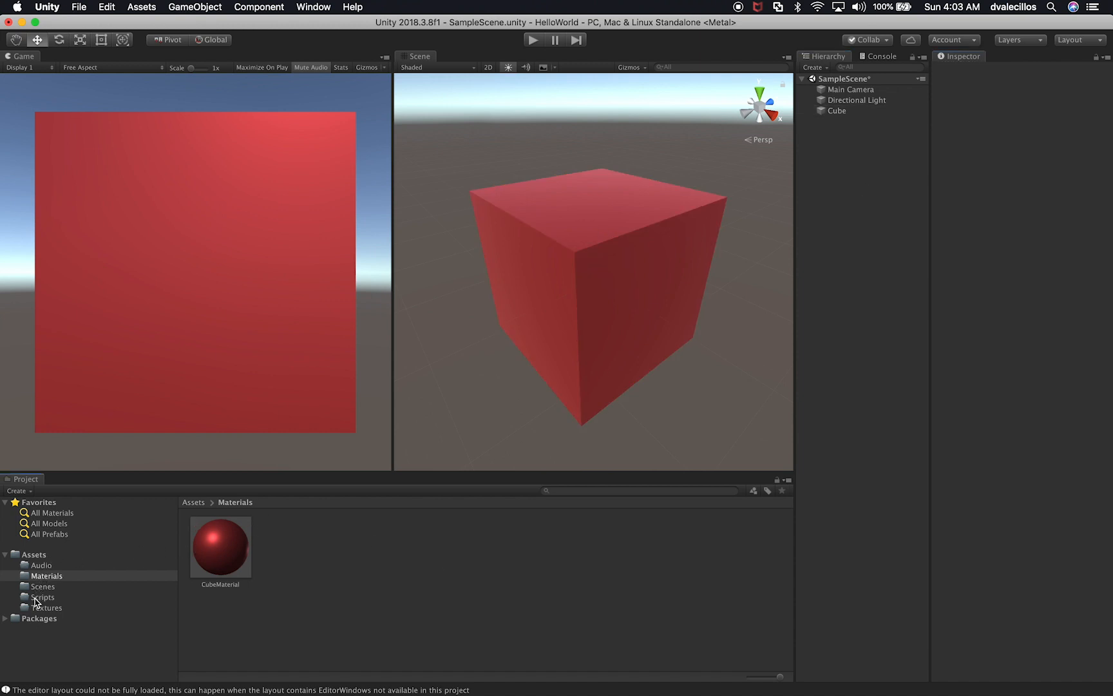
Step: Widen the Game view and align the Main Camera with the current Scene view
drag(393, 371, 483, 369)
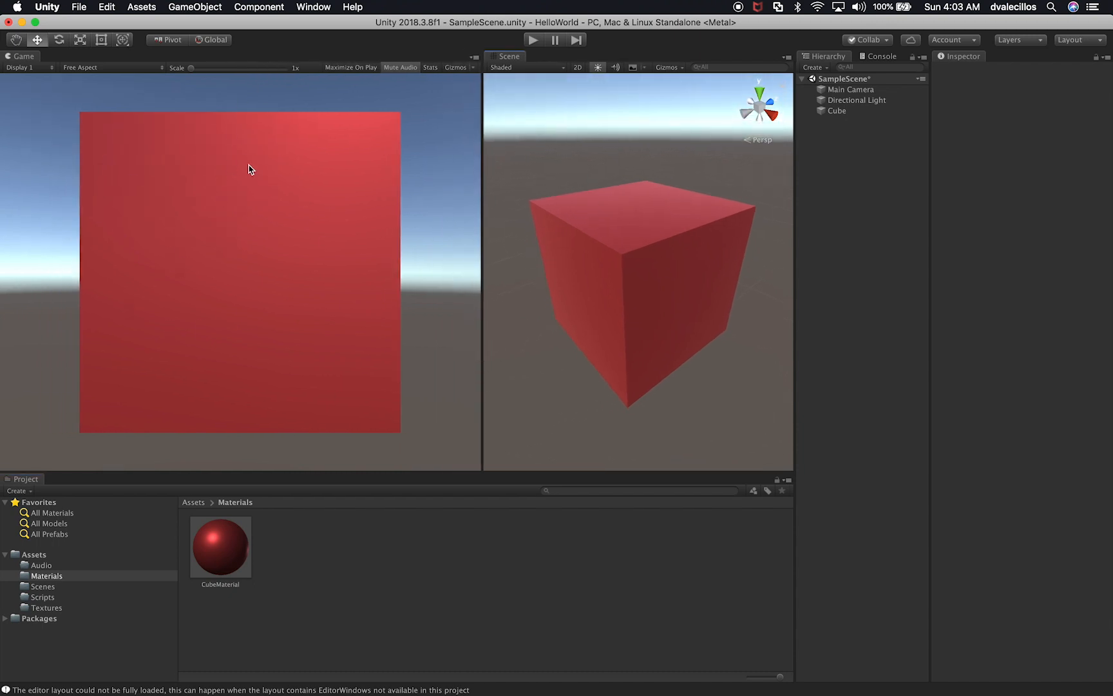
click(851, 90)
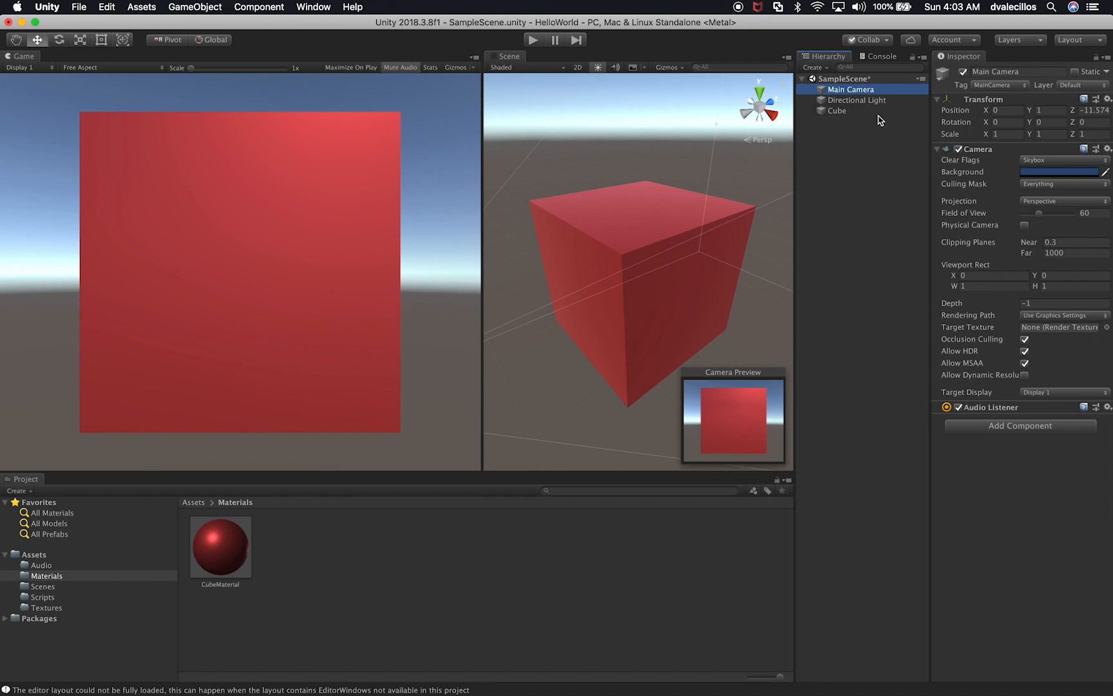
click(182, 6)
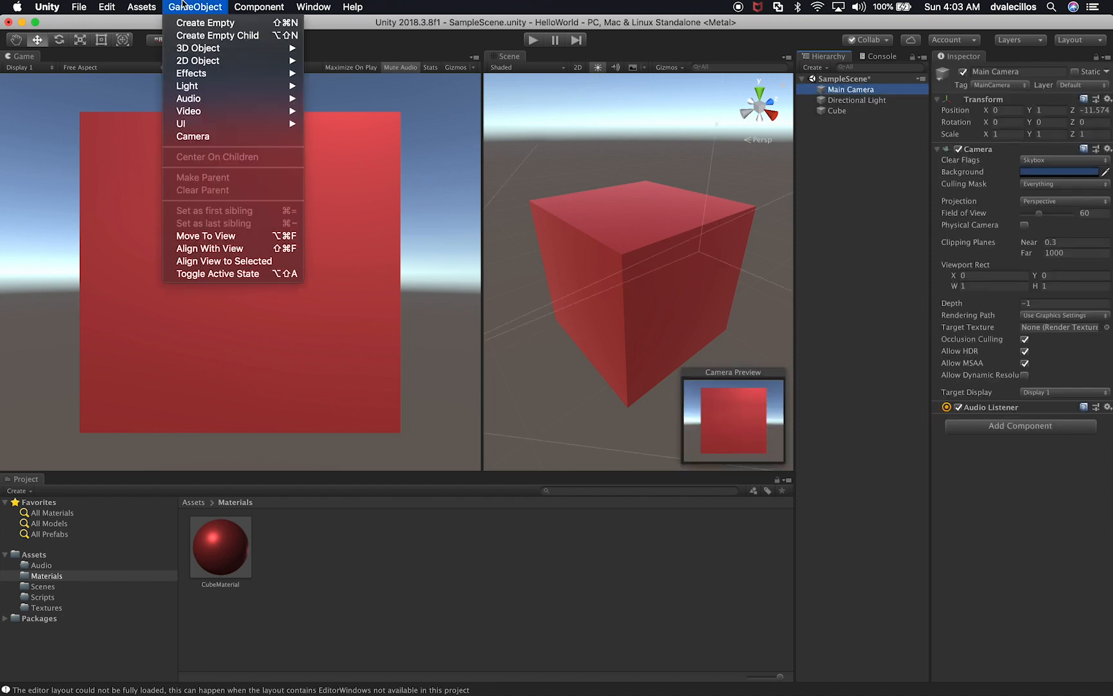
click(204, 248)
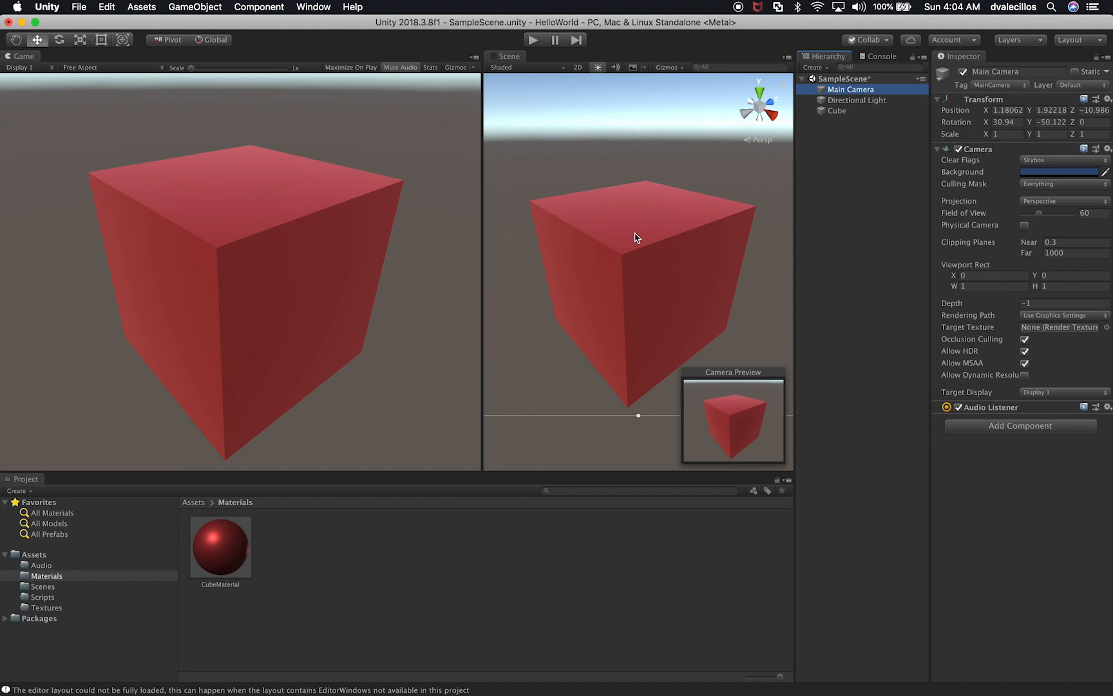
Step: Rotate the Scene view around the cube, realign the Main Camera with it, and narrow the Game view
mouse_move(621, 303)
alt+mouse_down()
mouse_move(614, 298)
mouse_move(659, 278)
mouse_move(579, 303)
mouse_move(619, 288)
mouse_move(594, 275)
mouse_move(594, 296)
mouse_move(621, 284)
alt+mouse_up()
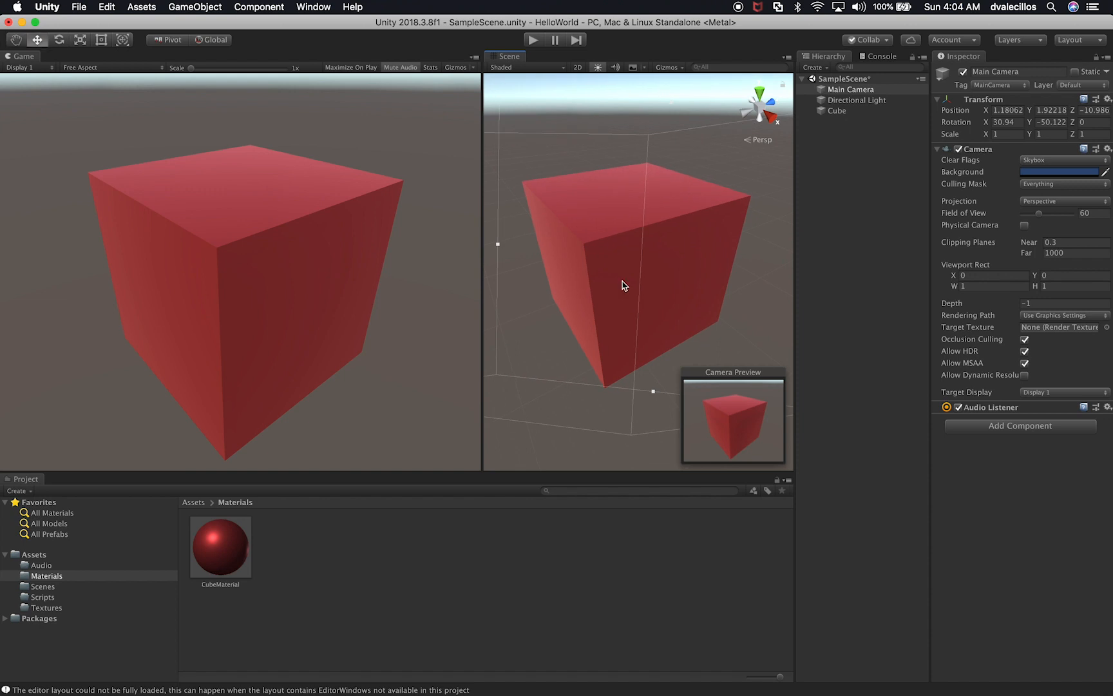
click(836, 91)
click(220, 8)
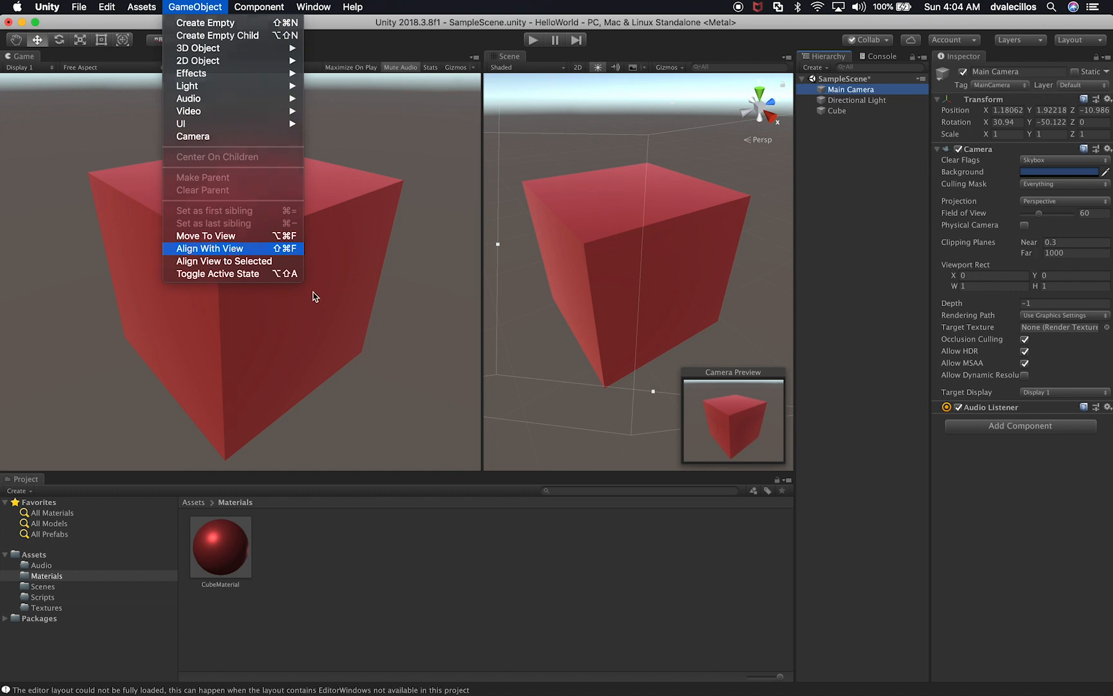
click(283, 249)
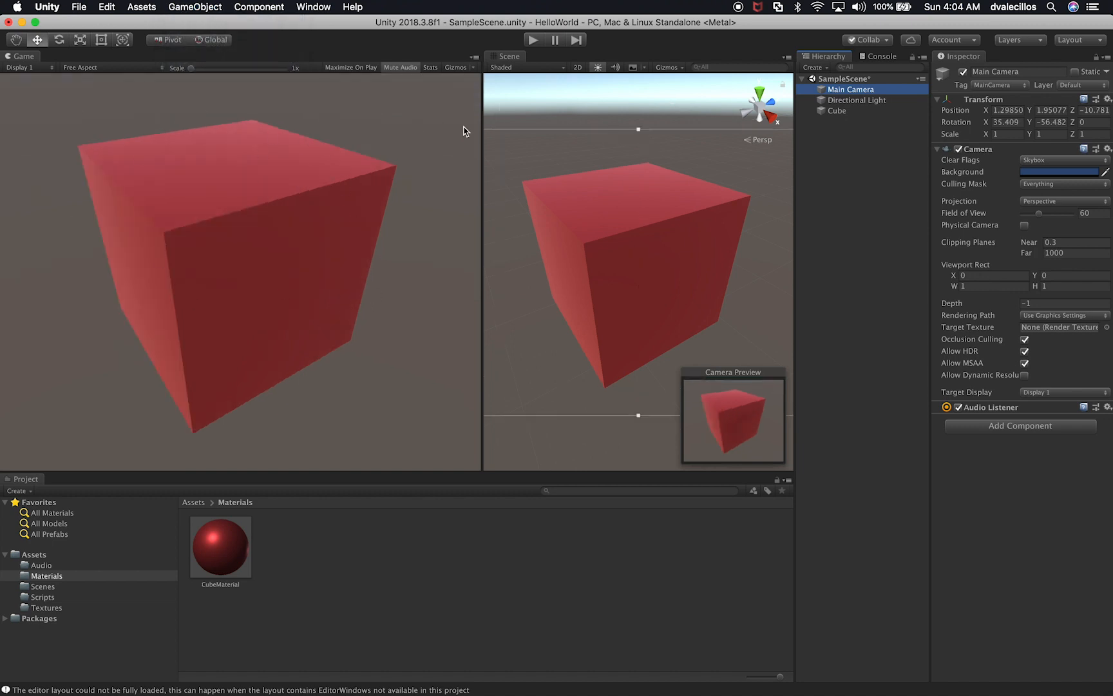
drag(481, 127, 384, 121)
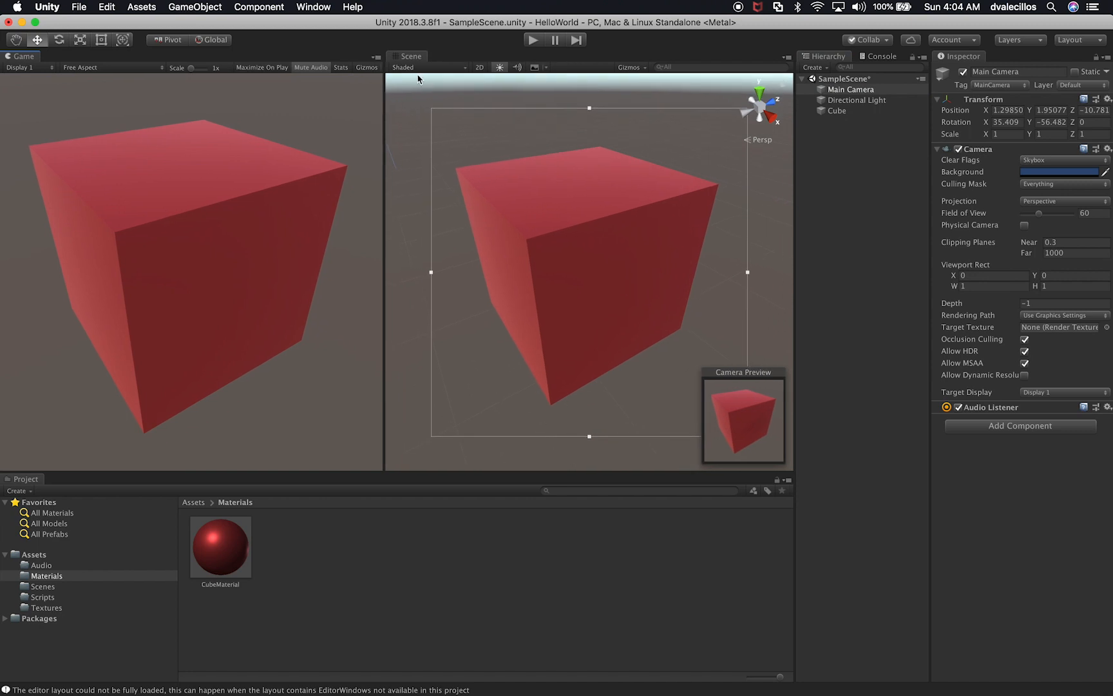
Step: Preview the Scene view in Wireframe shading and set it to Shaded Wireframe
click(409, 67)
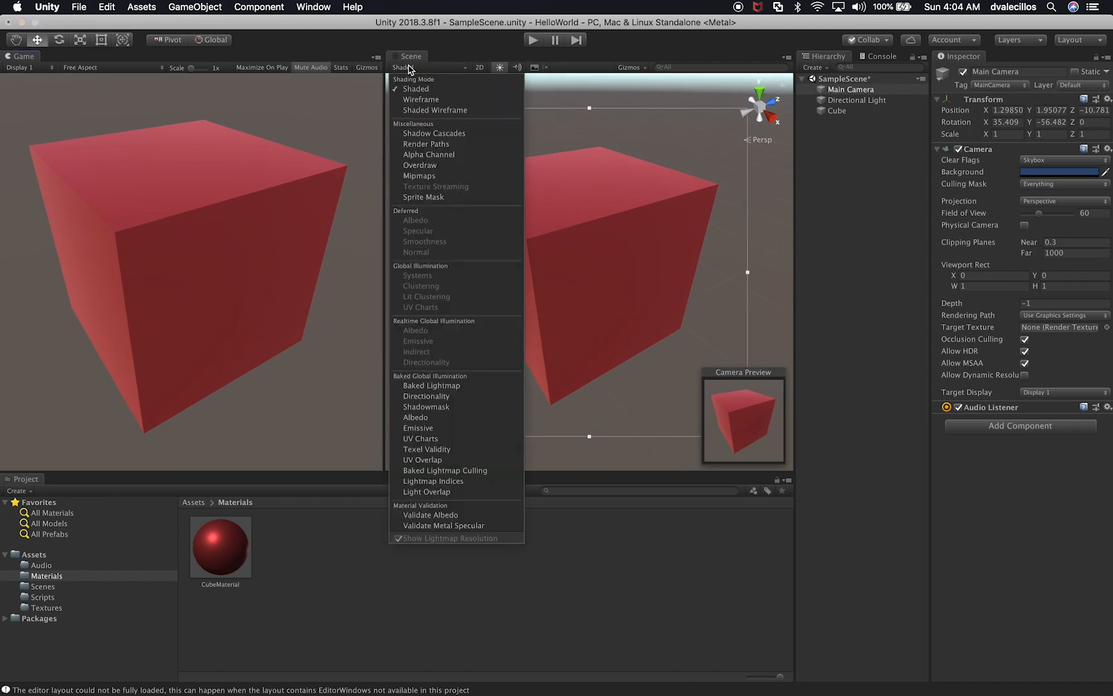
click(407, 100)
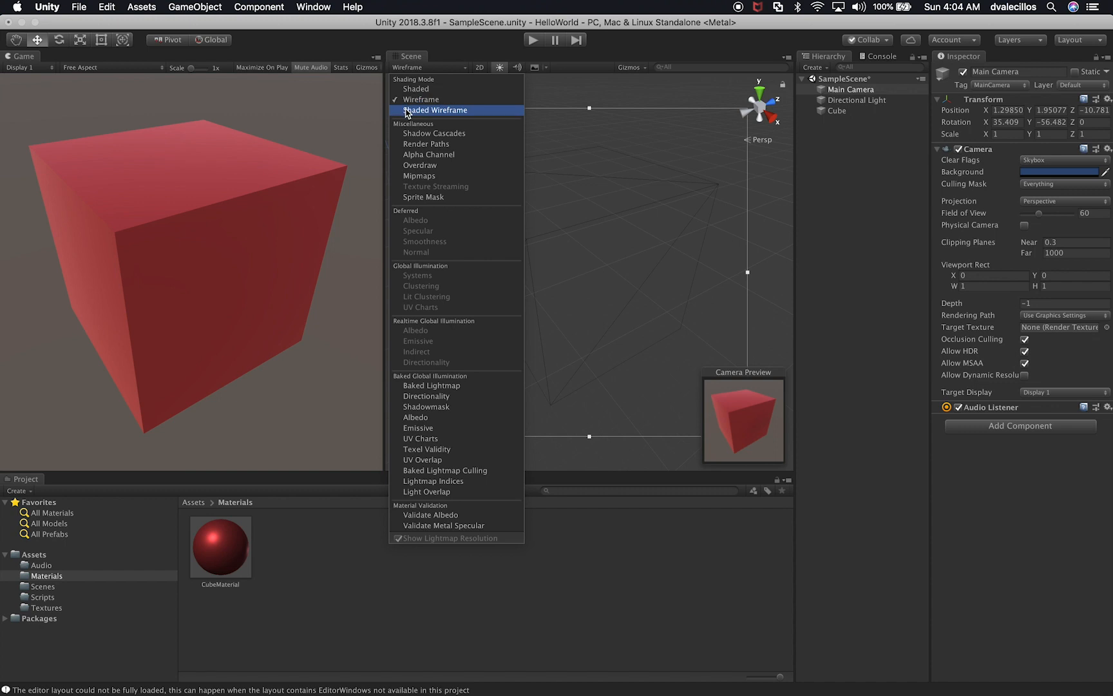
click(407, 111)
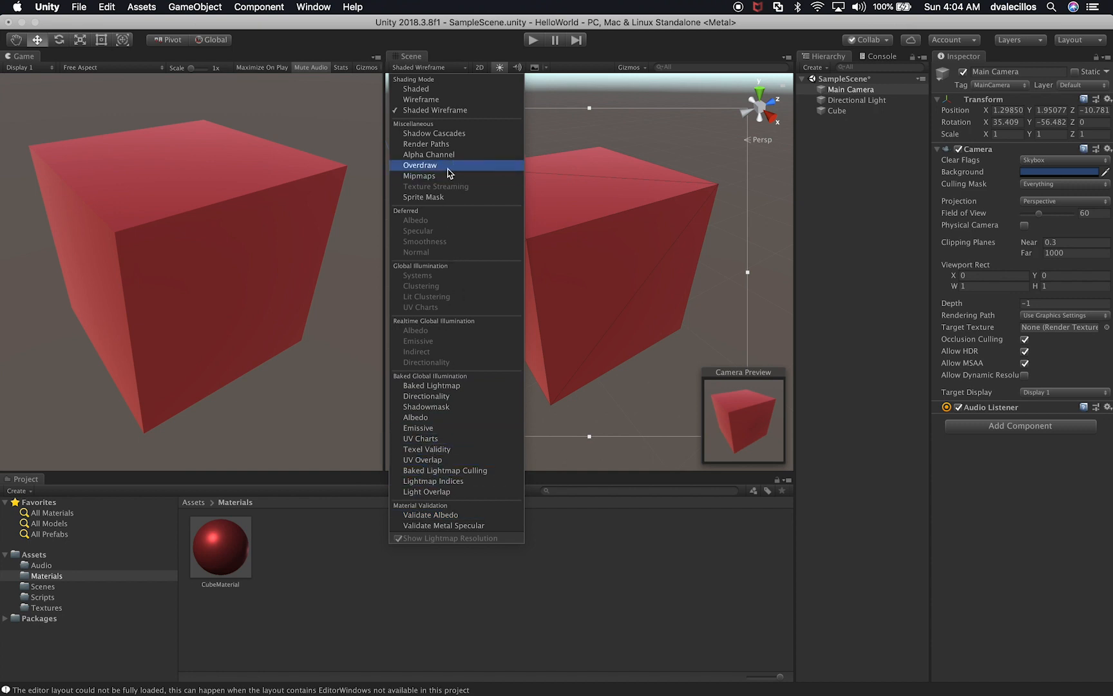
click(468, 46)
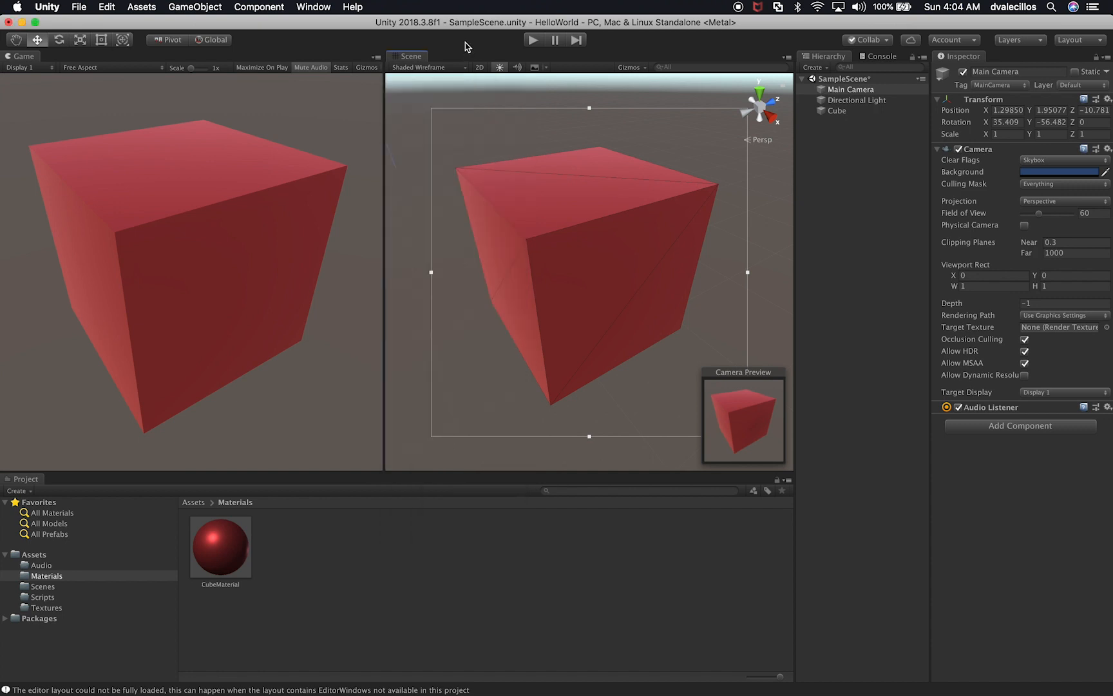
Step: Switch the Scene view to 2D and back to 3D, and turn scene lighting off and on again
click(485, 70)
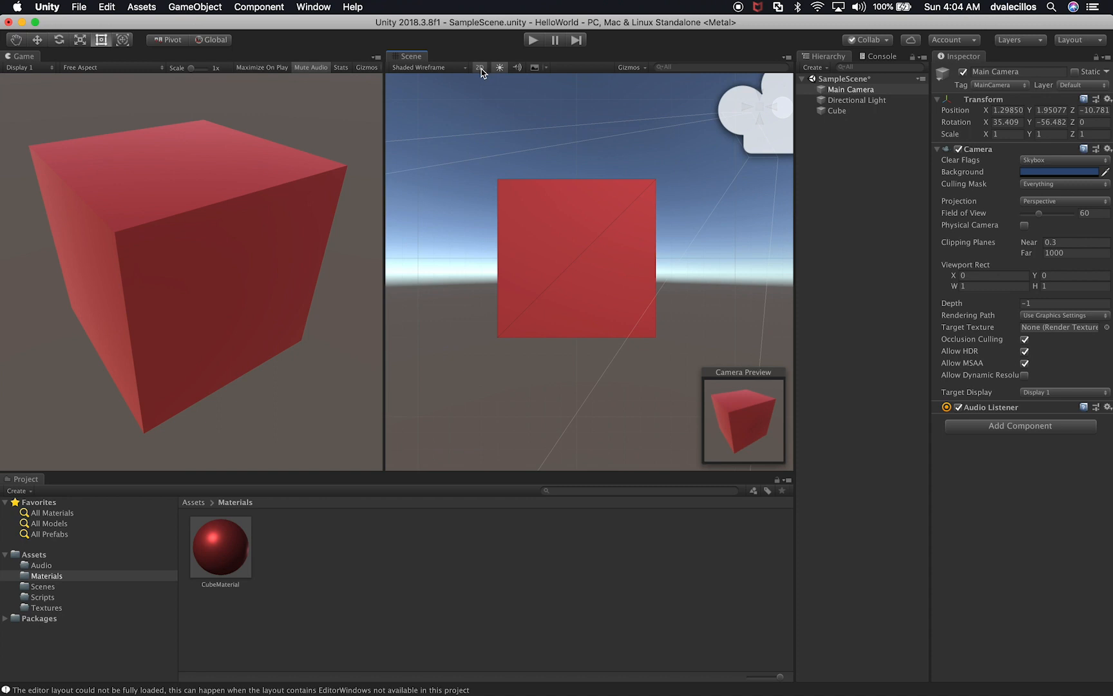
click(480, 68)
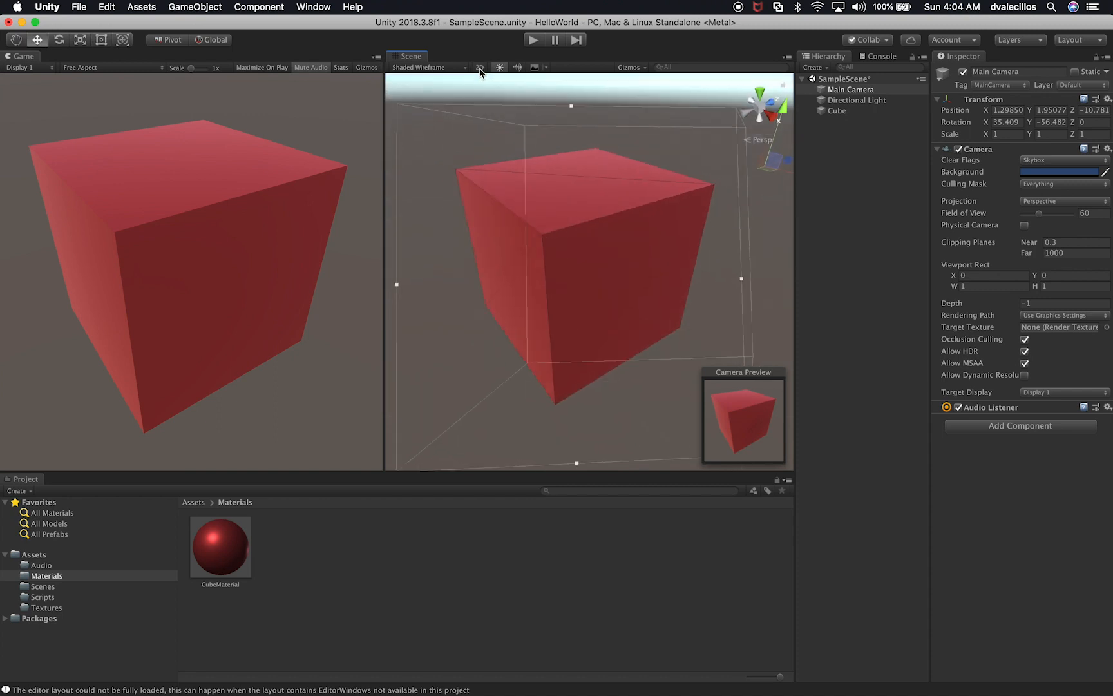
click(480, 68)
click(500, 68)
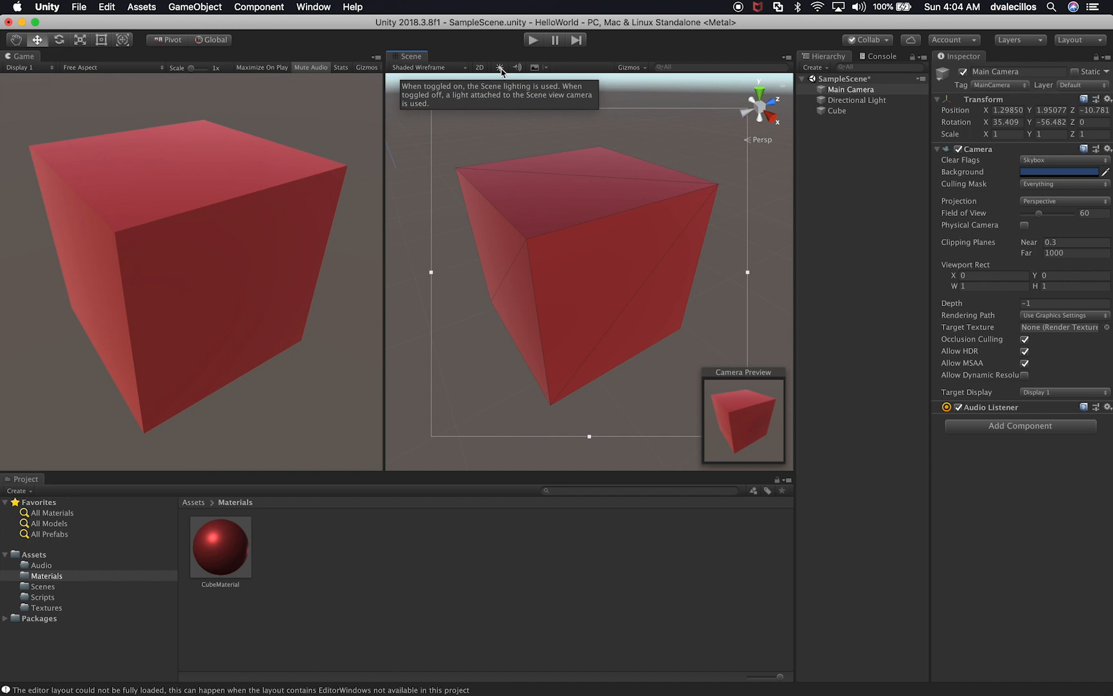
click(500, 68)
Step: Toggle the Scene view's skybox and other effects off and back on
click(518, 69)
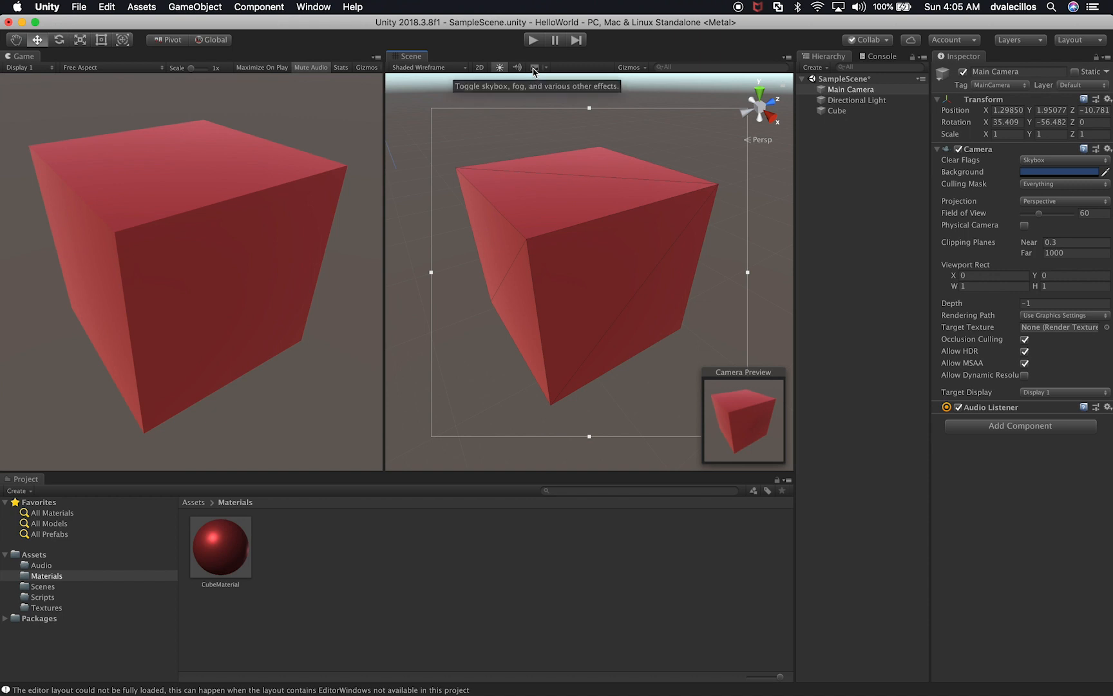
click(534, 68)
click(534, 68)
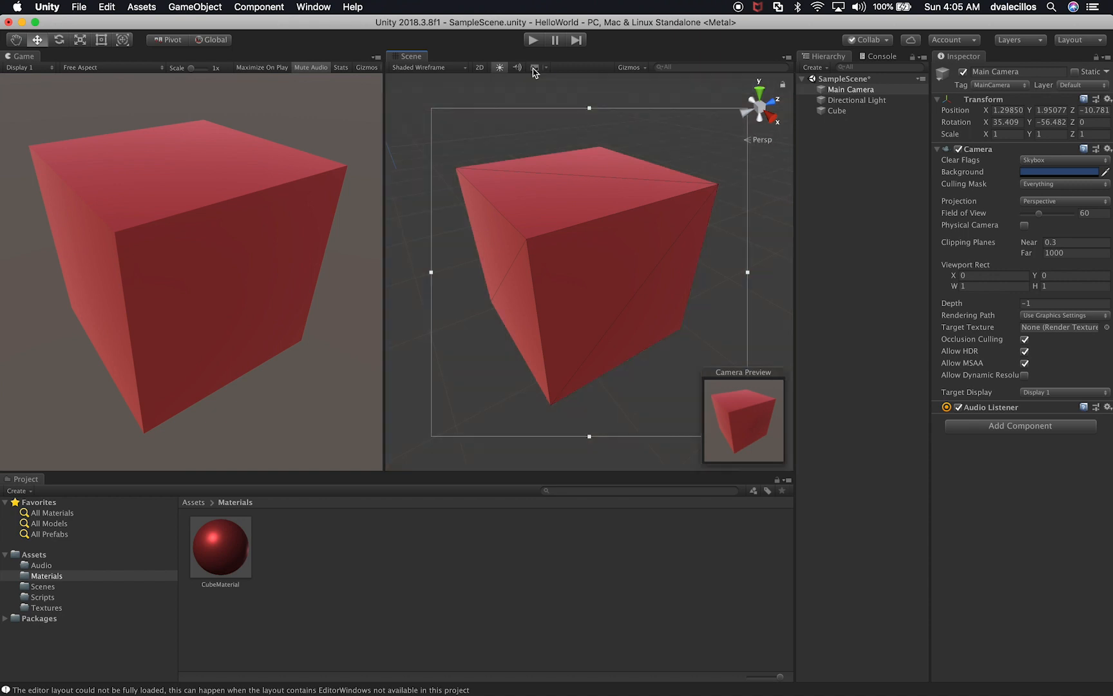
click(533, 70)
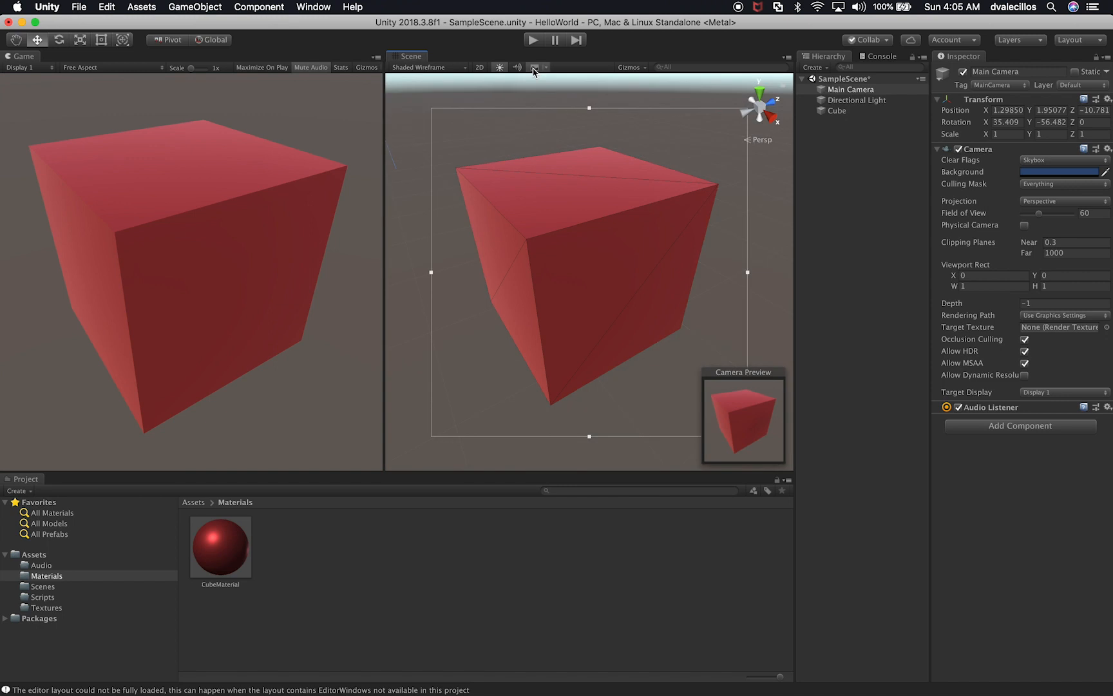
click(534, 70)
Step: Adjust the 3D gizmo icon size with the Cube selected, and deselect the Cube
click(837, 111)
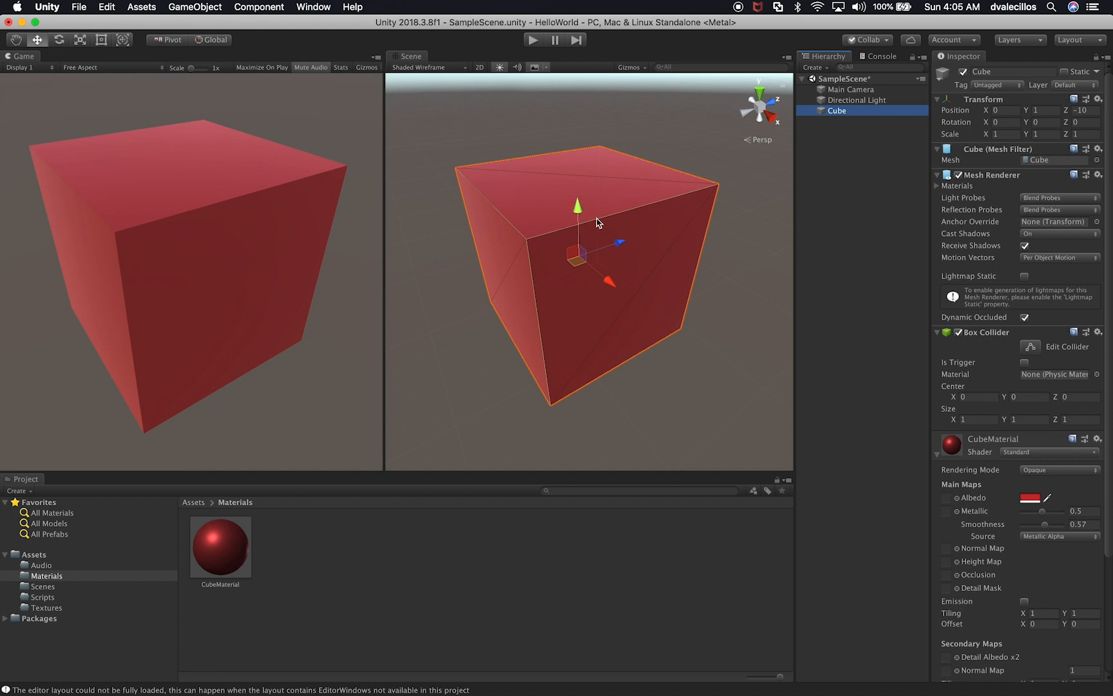
click(630, 69)
mouse_move(742, 84)
mouse_down()
mouse_move(704, 94)
mouse_move(727, 98)
mouse_up()
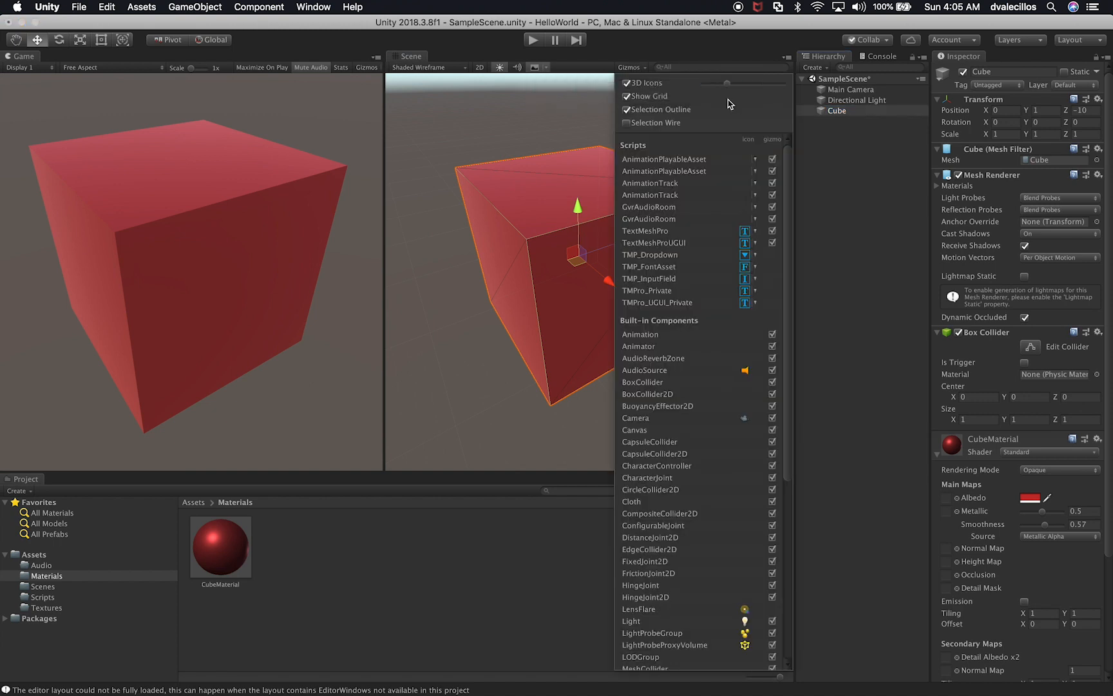
click(456, 154)
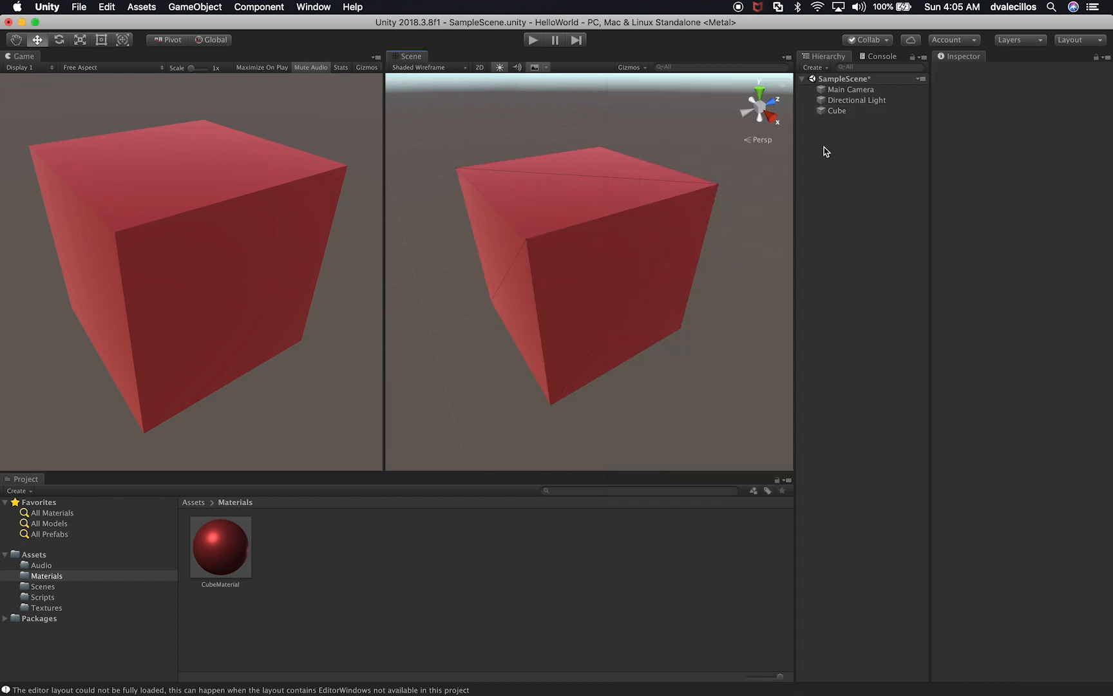
Step: Focus the Scene view on the Main Camera and shrink its 3D gizmo icon
click(850, 89)
key(f)
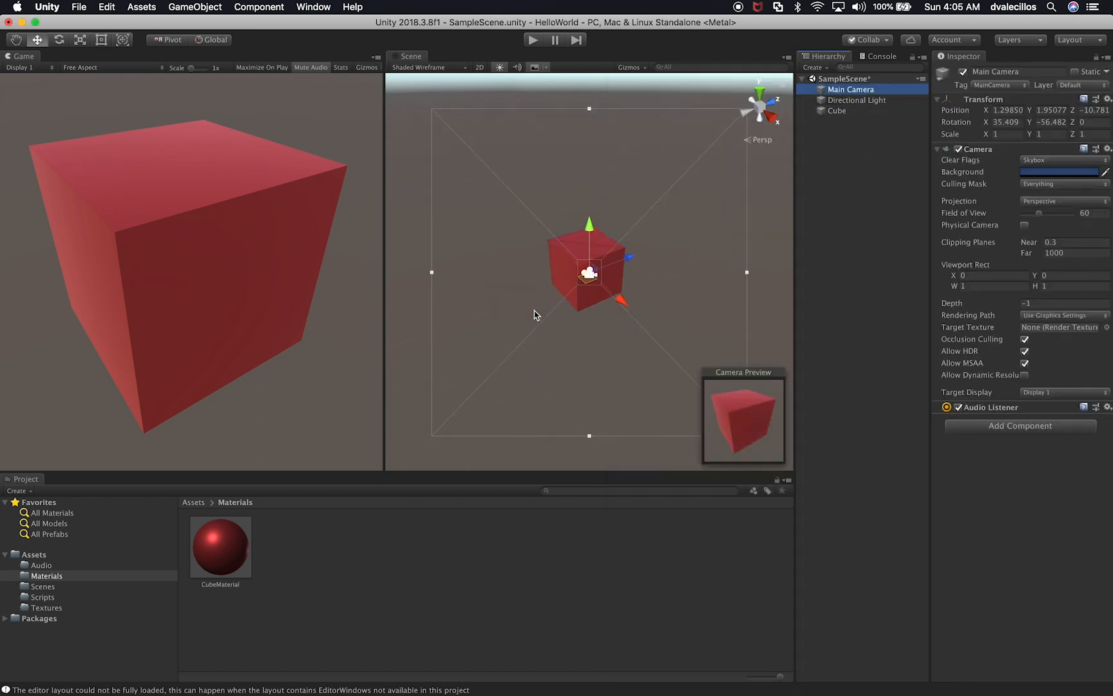
alt+drag(635, 306, 596, 316)
scroll(608, 318, down, 3)
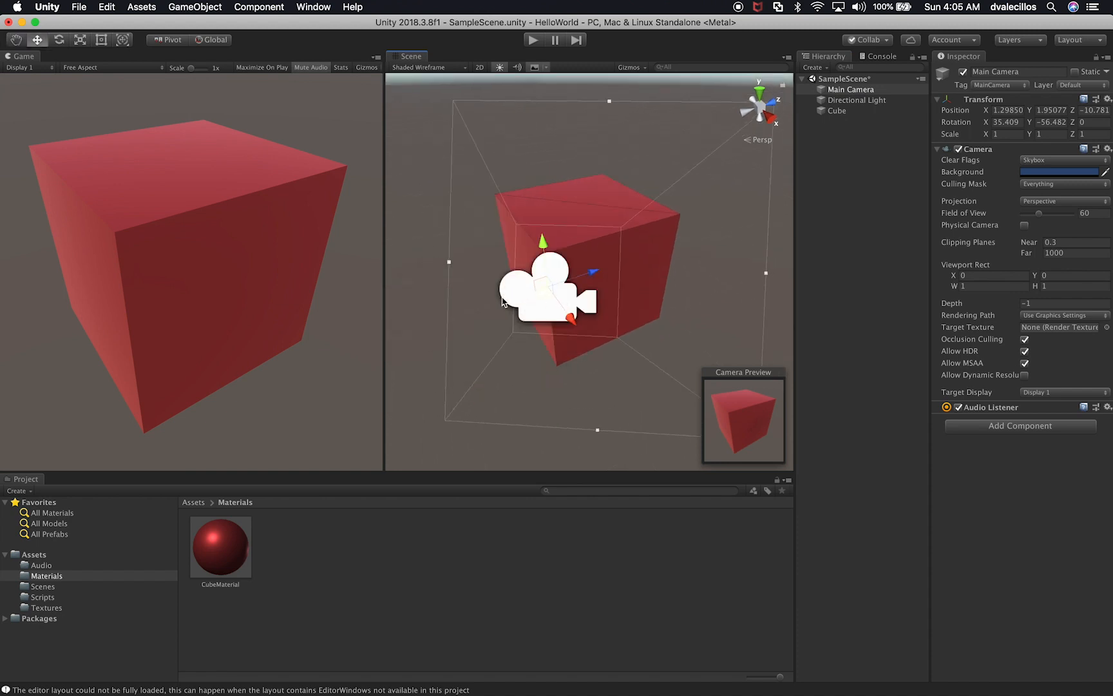
click(634, 68)
mouse_move(725, 85)
mouse_down()
mouse_move(707, 93)
mouse_move(742, 93)
mouse_move(718, 88)
mouse_up()
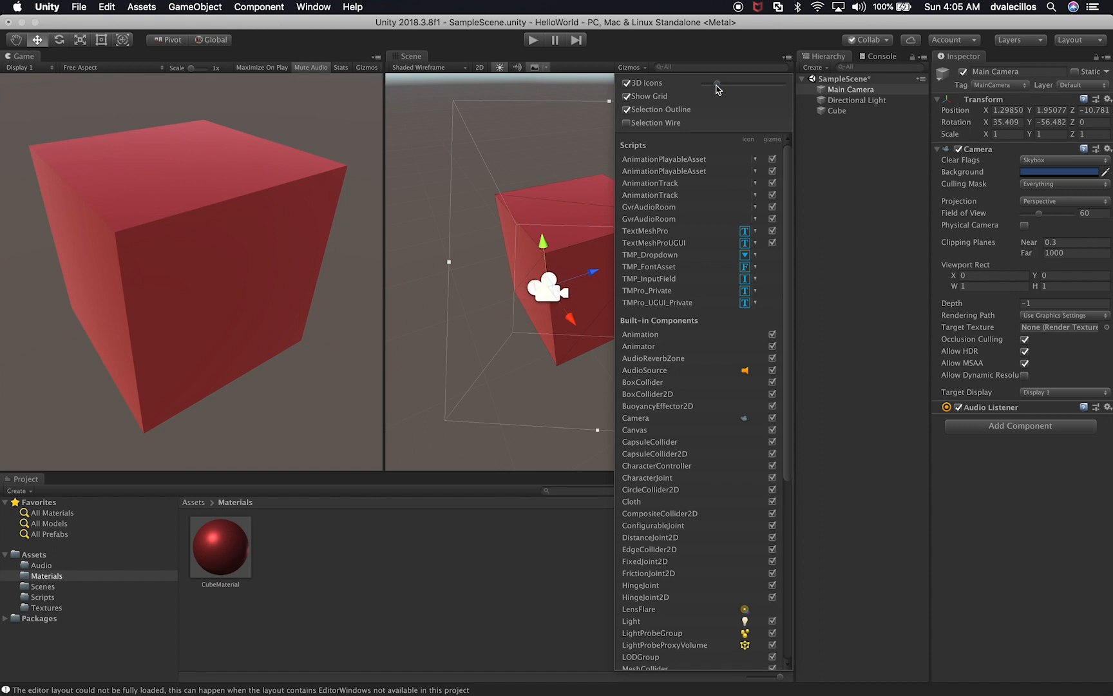
mouse_move(718, 88)
mouse_down()
mouse_move(709, 90)
mouse_move(744, 92)
mouse_move(713, 90)
mouse_up()
Step: Try the 3D Icons and Selection Wire gizmo options and look through the list of component gizmos
click(628, 84)
click(627, 85)
click(626, 123)
scroll(736, 476, down, 7)
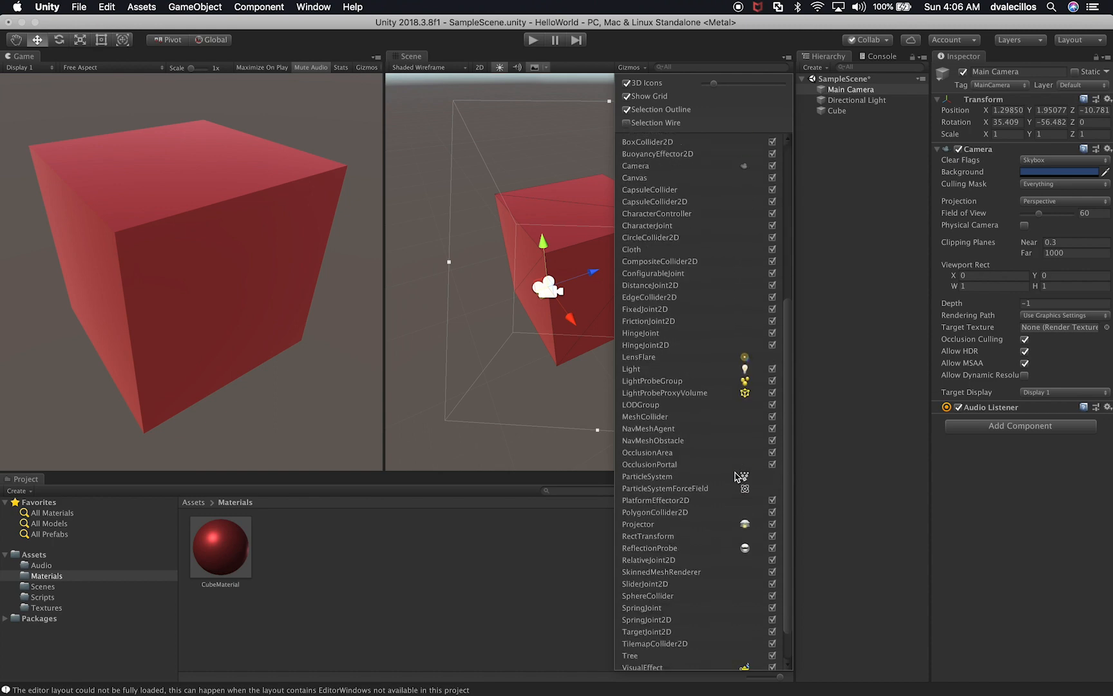
scroll(736, 474, up, 8)
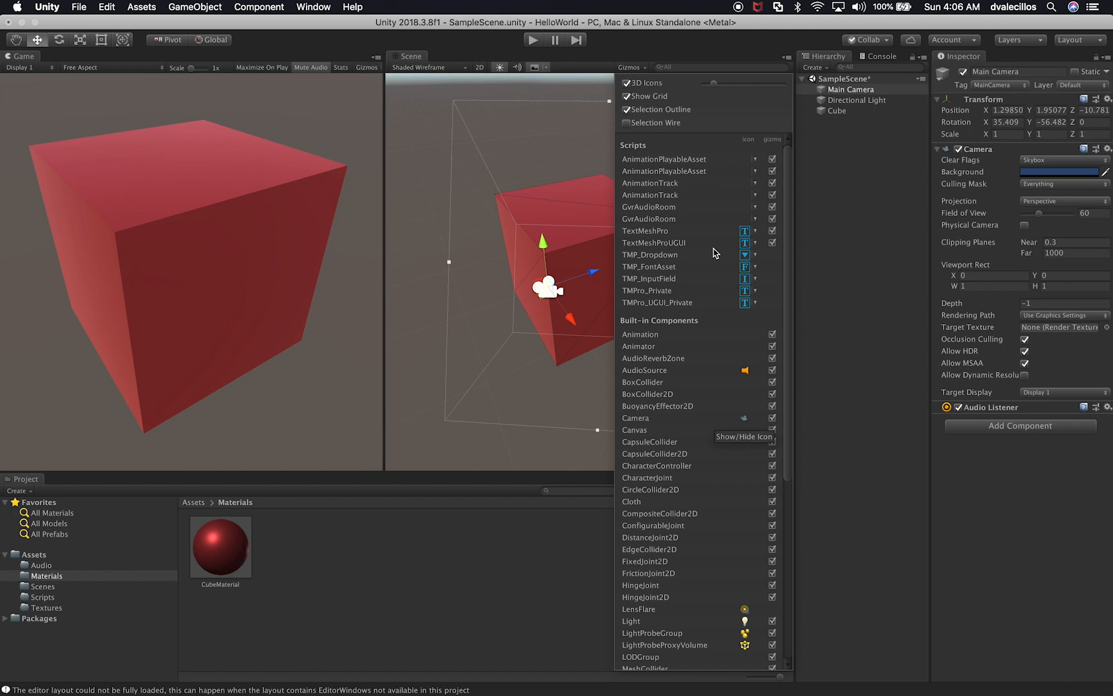
Step: Close the gizmo options, search the Scene view for "cube", and clear the search
click(679, 49)
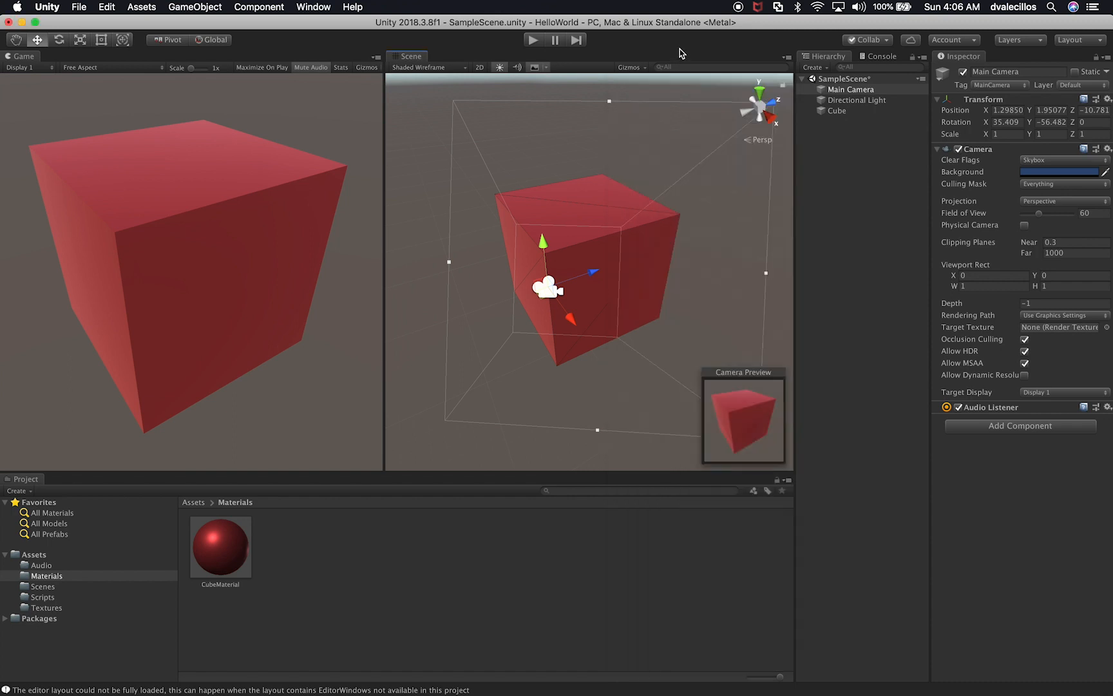
click(672, 67)
text(cube)
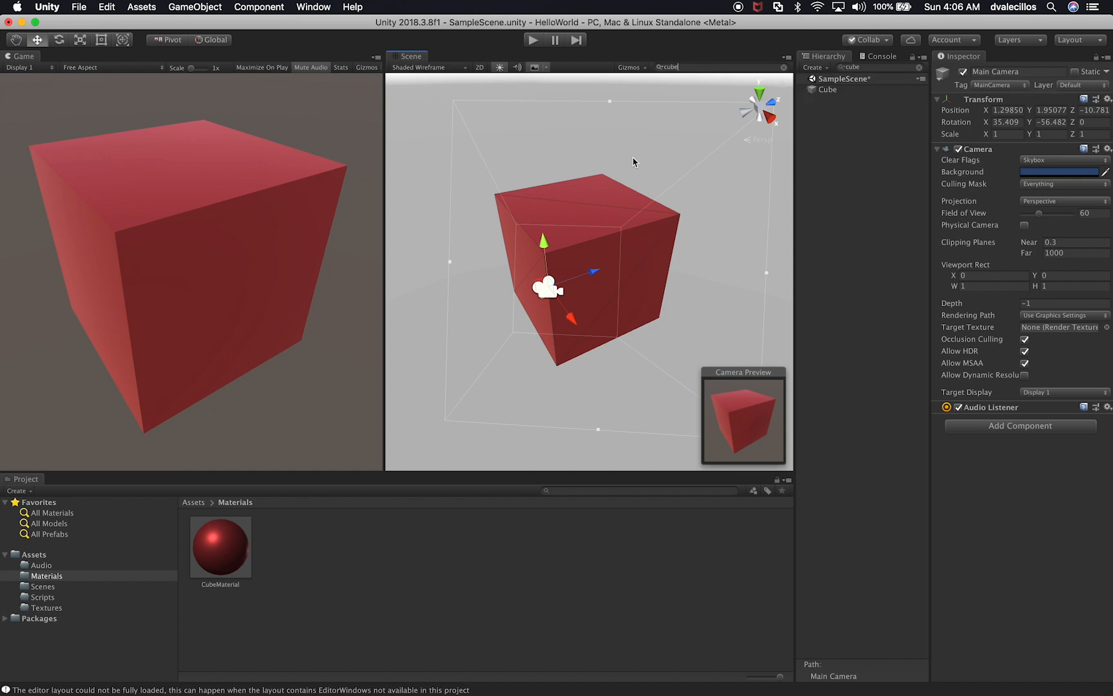
click(670, 67)
click(870, 67)
key(BackSpace)
key(BackSpace)
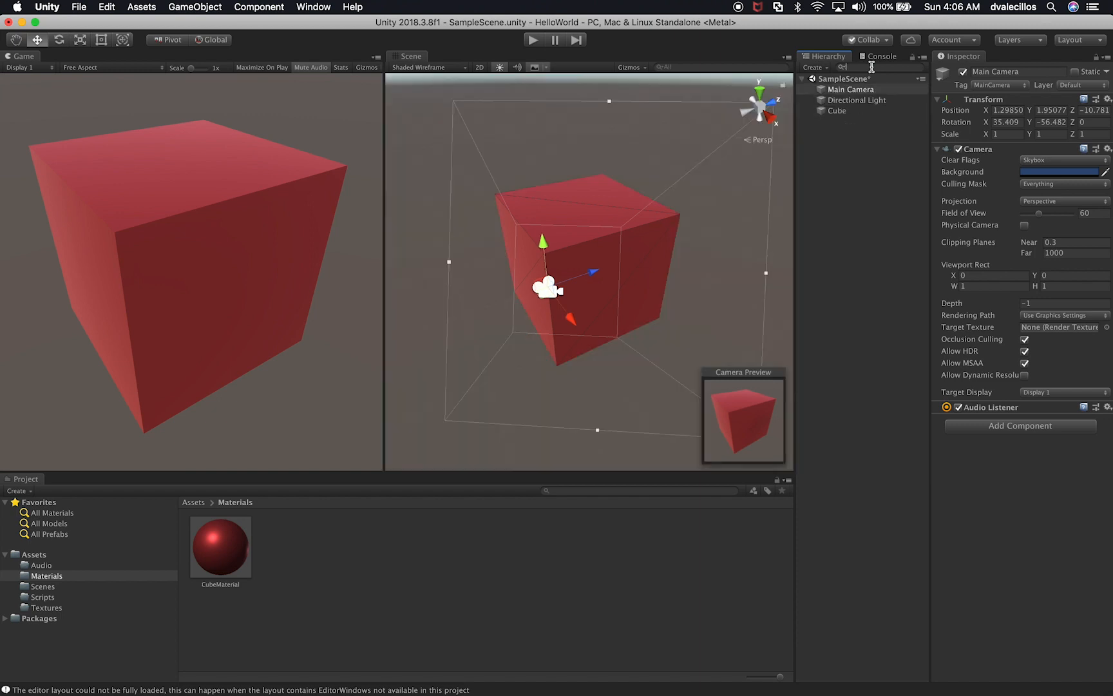
Step: Filter the hierarchy by "l", select the cube in the Scene view, and clear the filter
text(l)
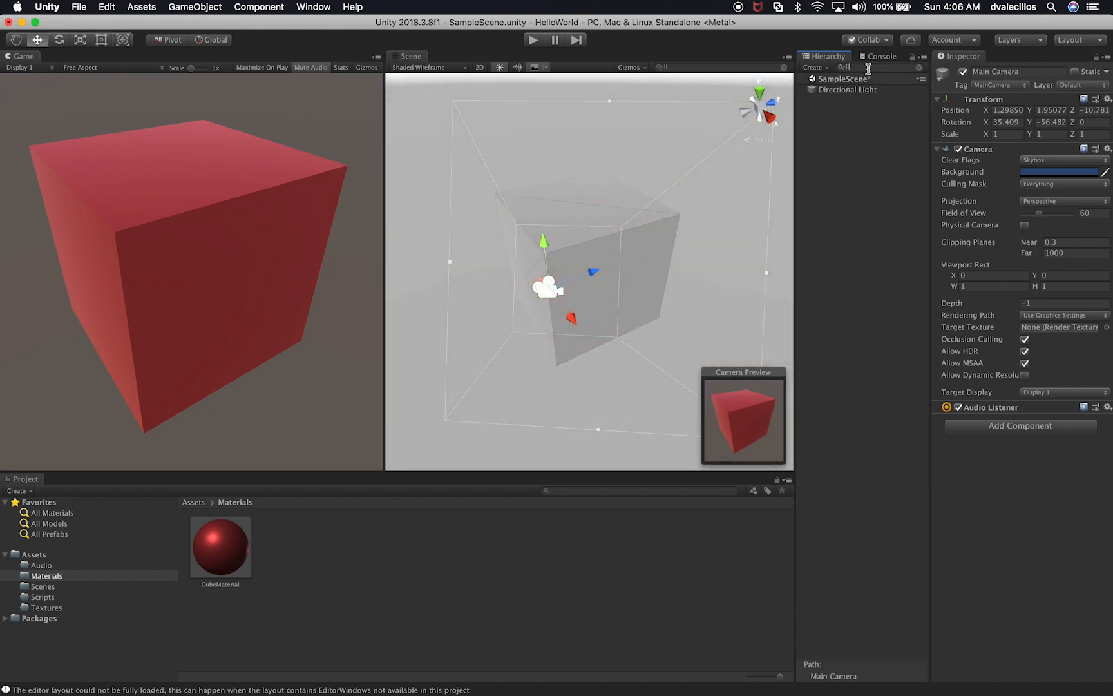
click(531, 189)
click(860, 67)
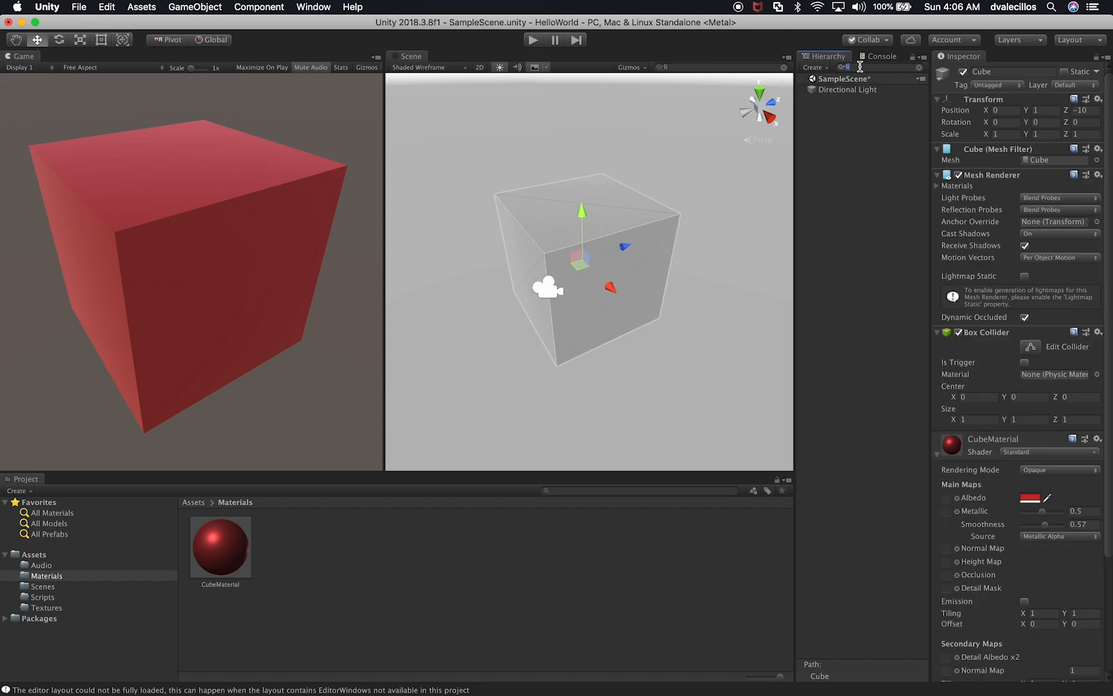
key(BackSpace)
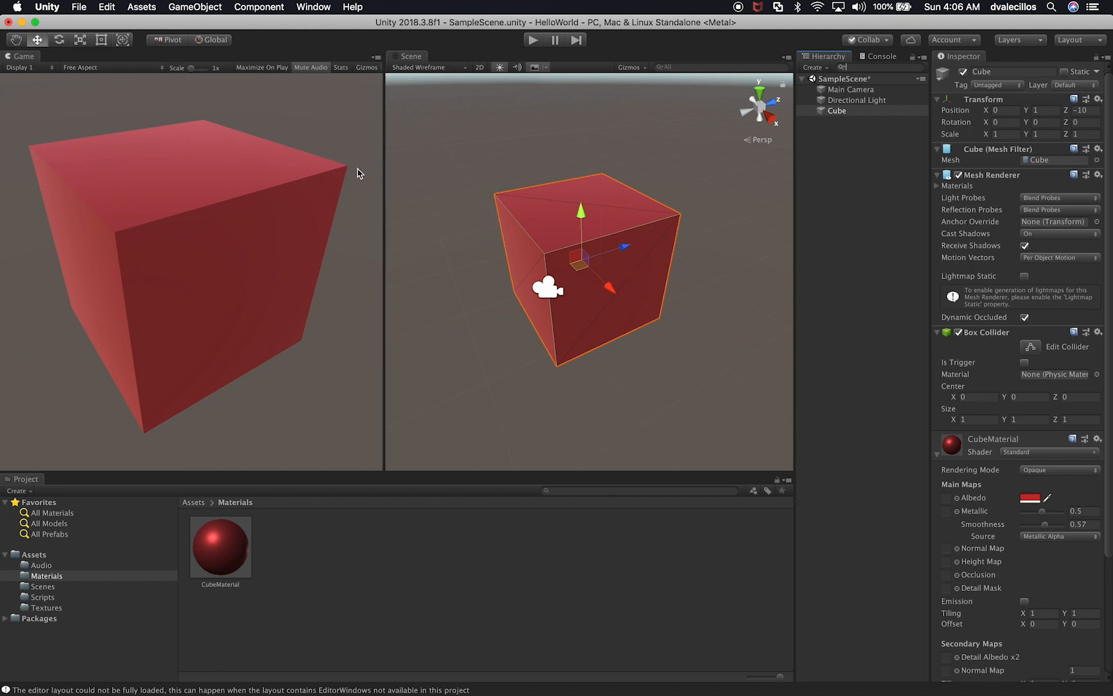
Step: Widen the Game view, and switch its display to Display 2 and back to Display 1
drag(385, 134, 559, 152)
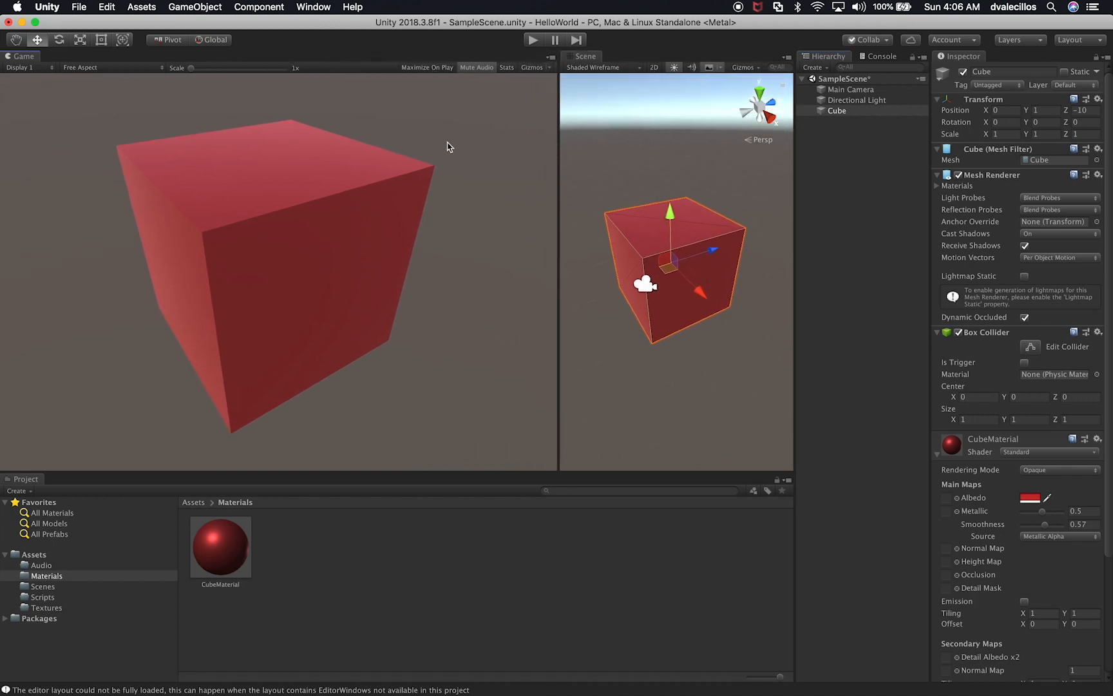
click(23, 67)
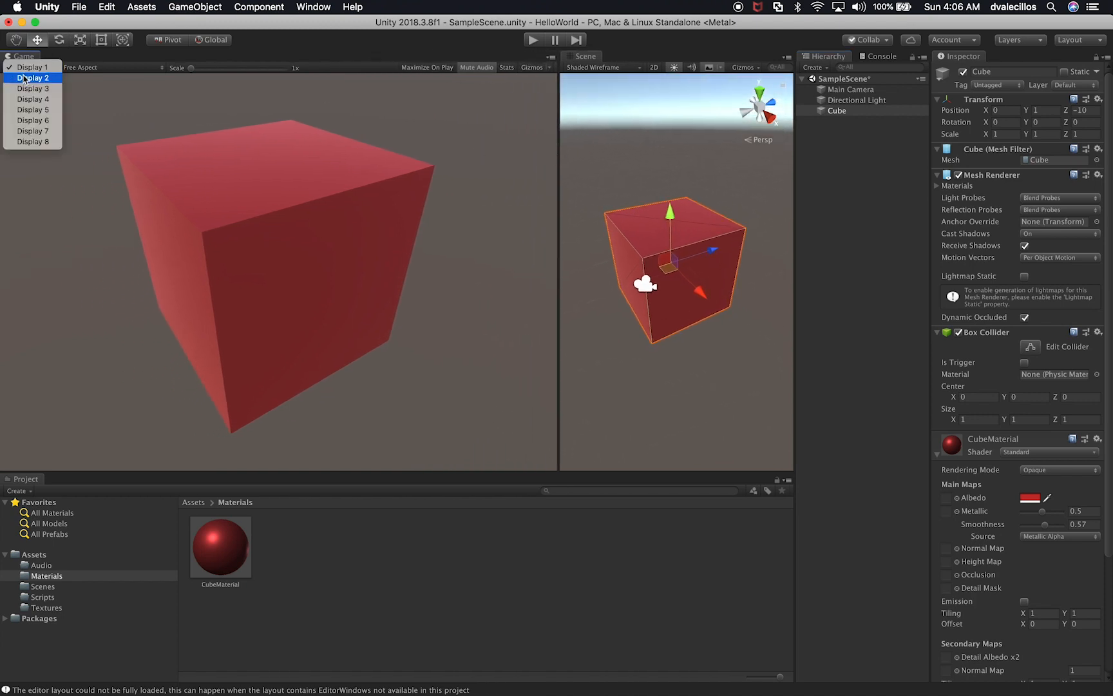
click(23, 78)
click(33, 67)
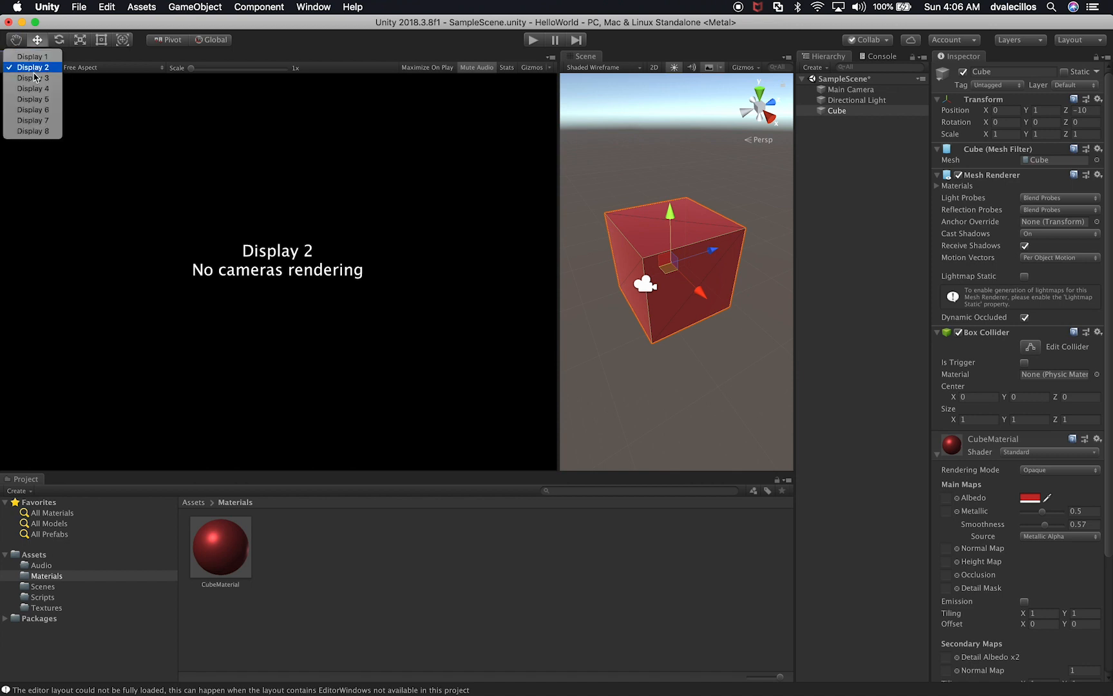
click(95, 96)
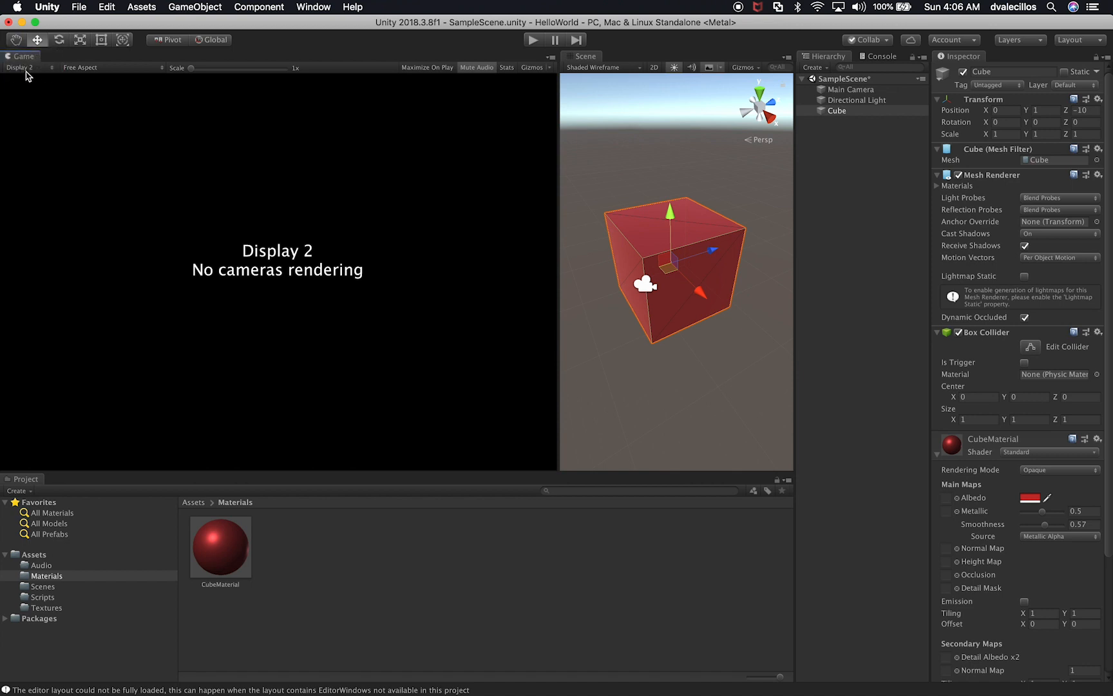
click(18, 69)
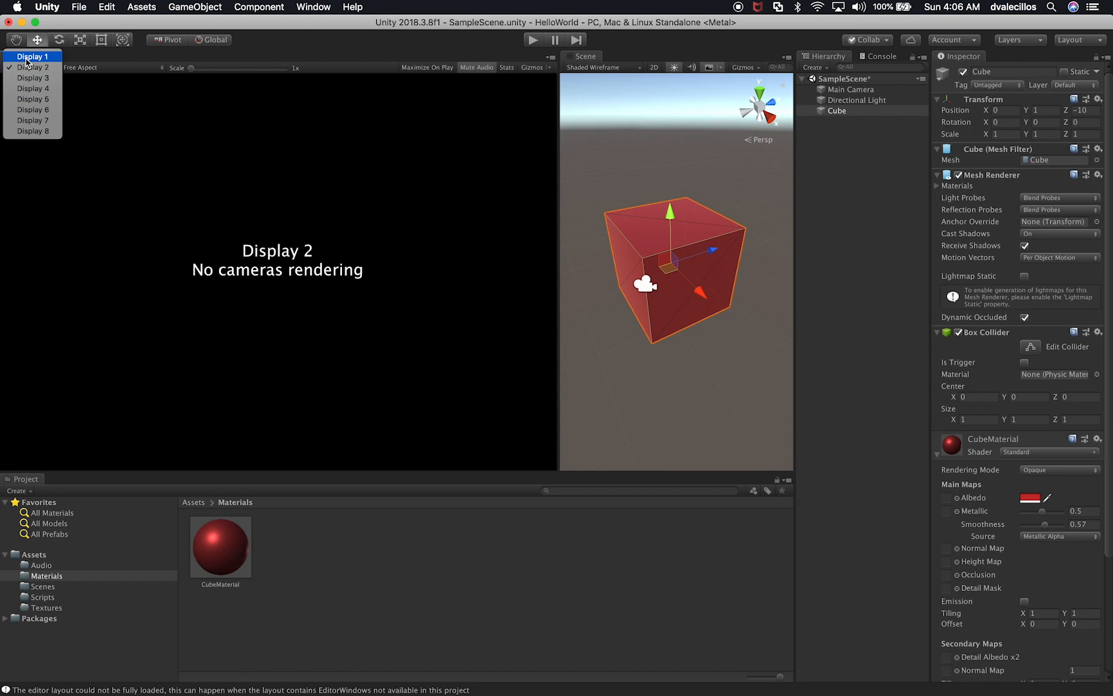
click(26, 57)
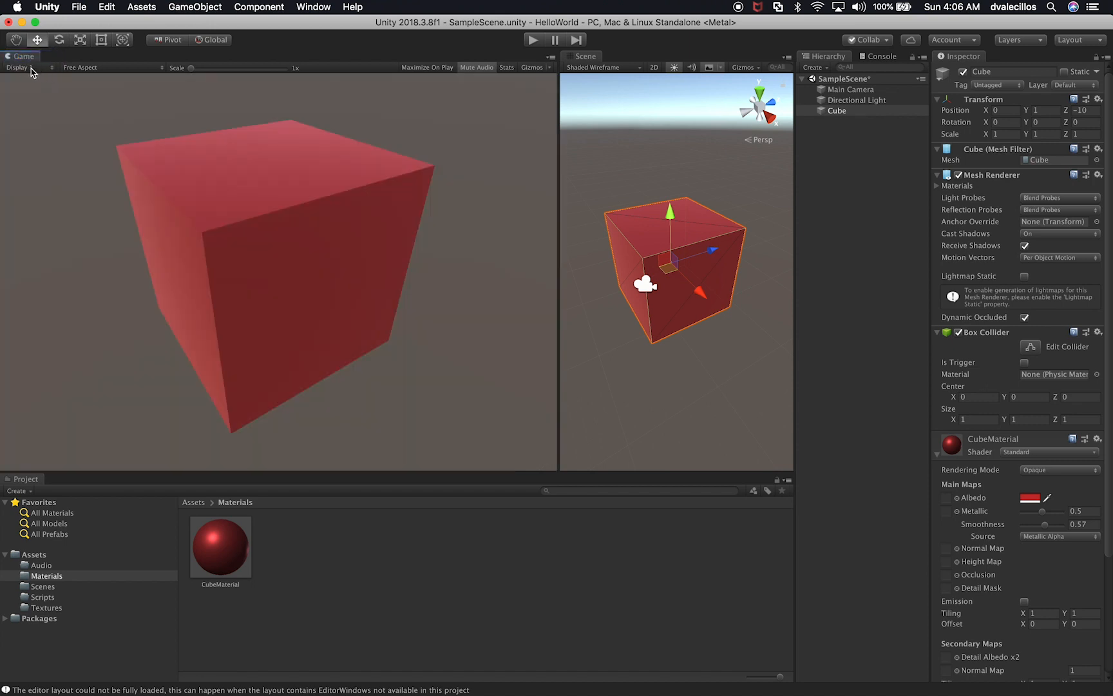
Step: Toggle the Game view's Low Resolution Aspect Ratios option on and back off, keeping Free Aspect
click(96, 68)
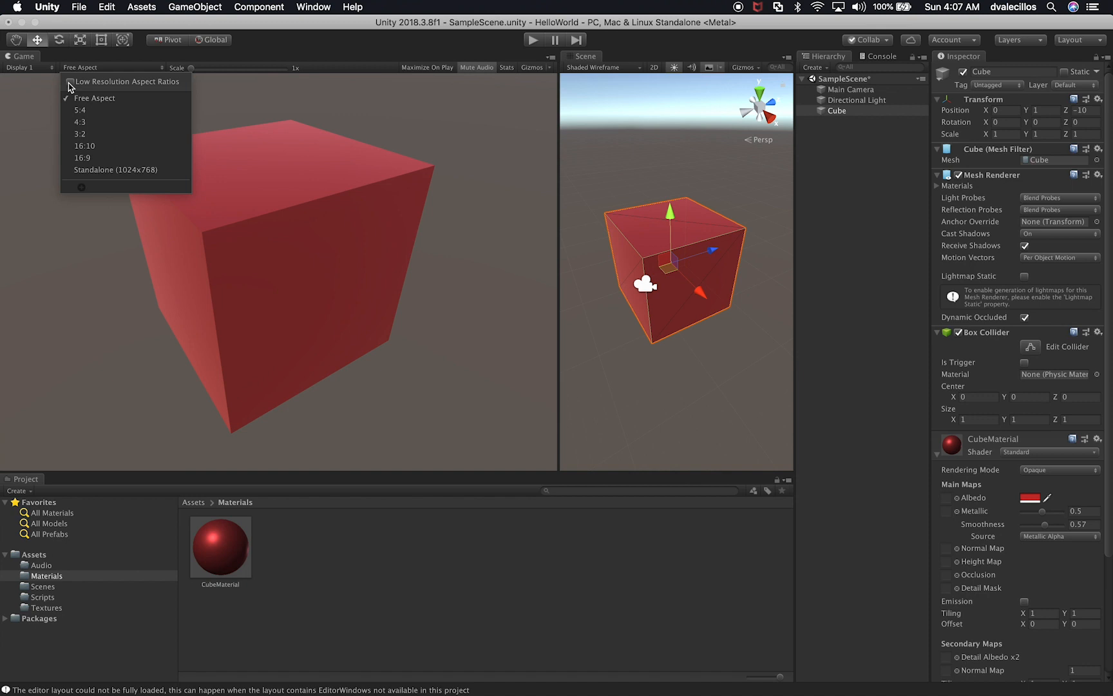
click(377, 234)
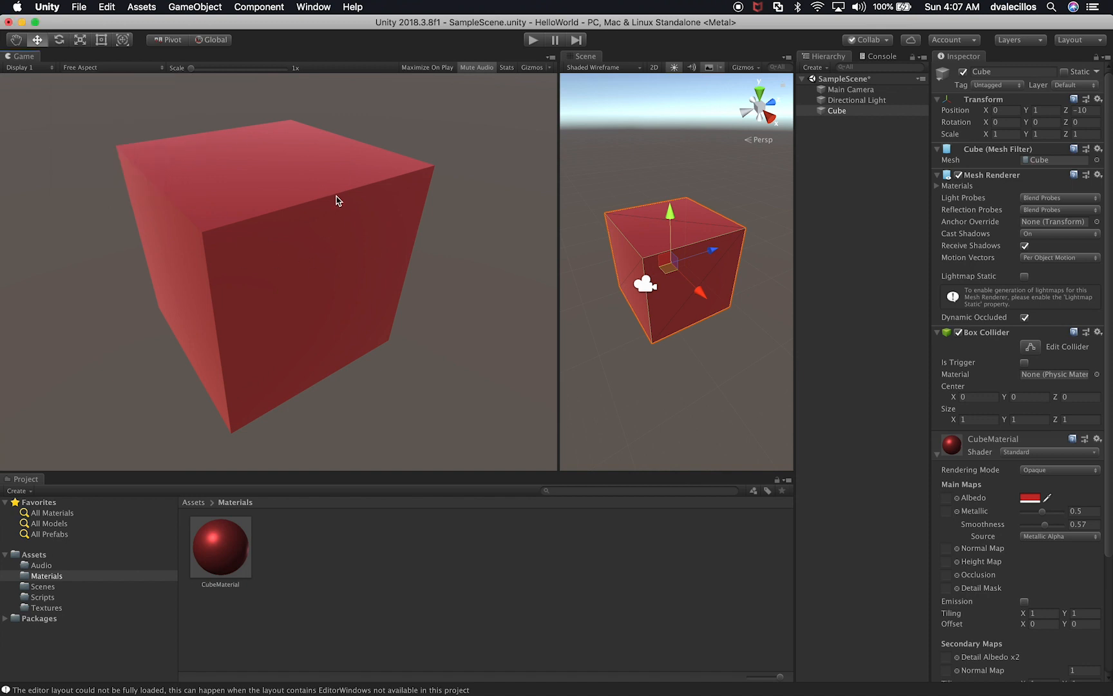
click(103, 67)
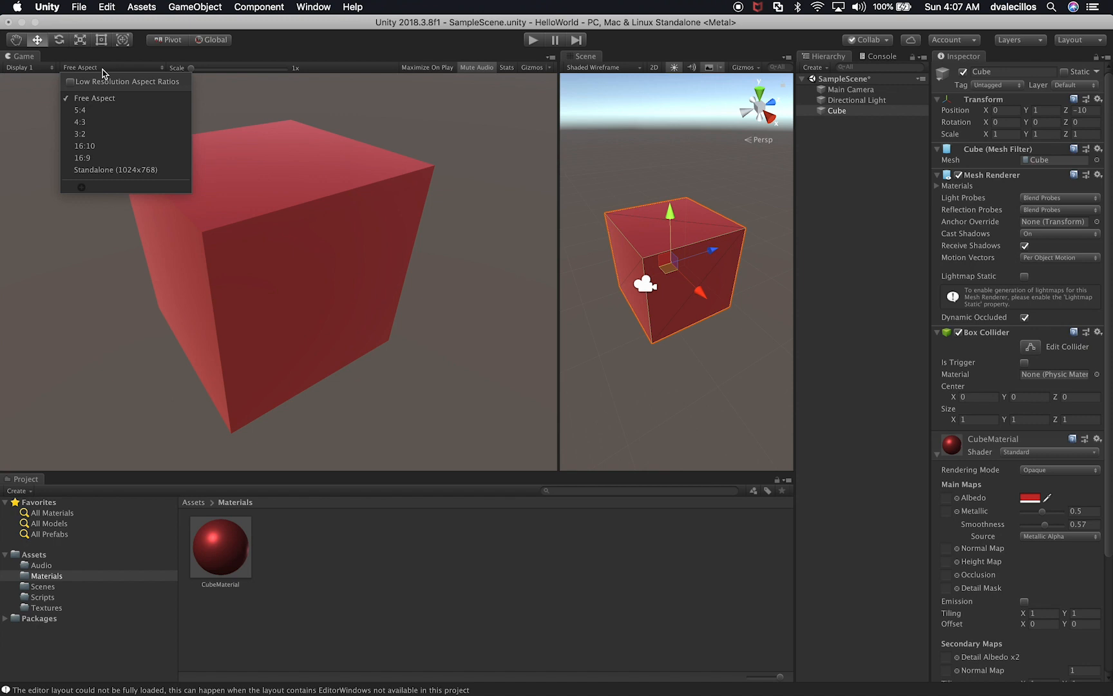
click(70, 82)
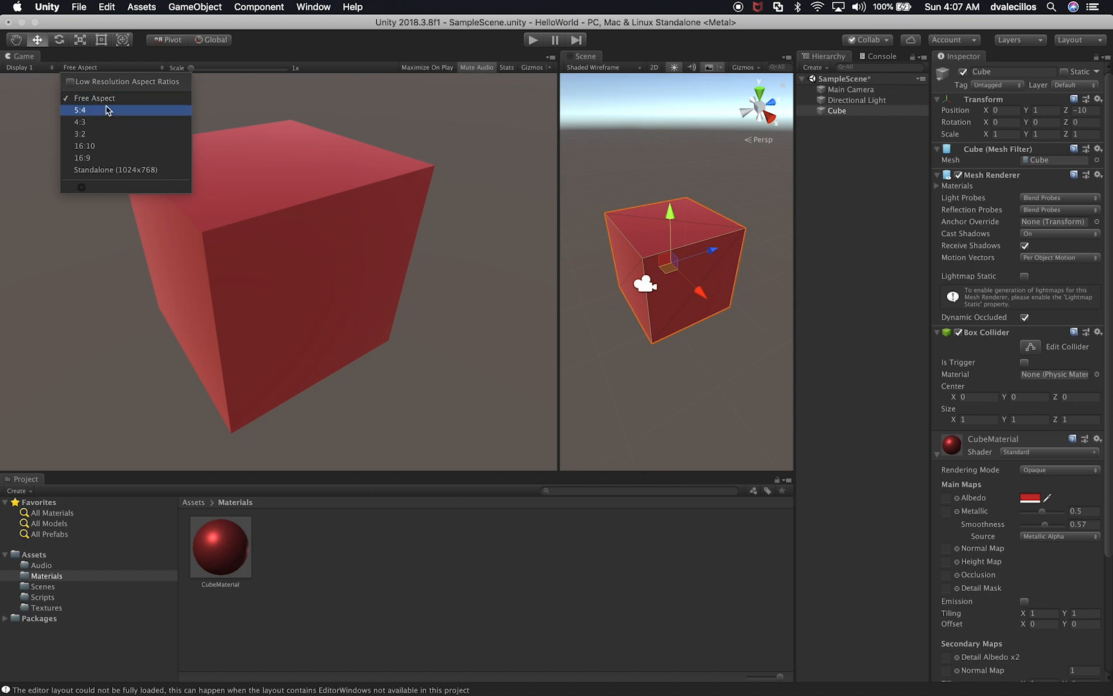
click(105, 100)
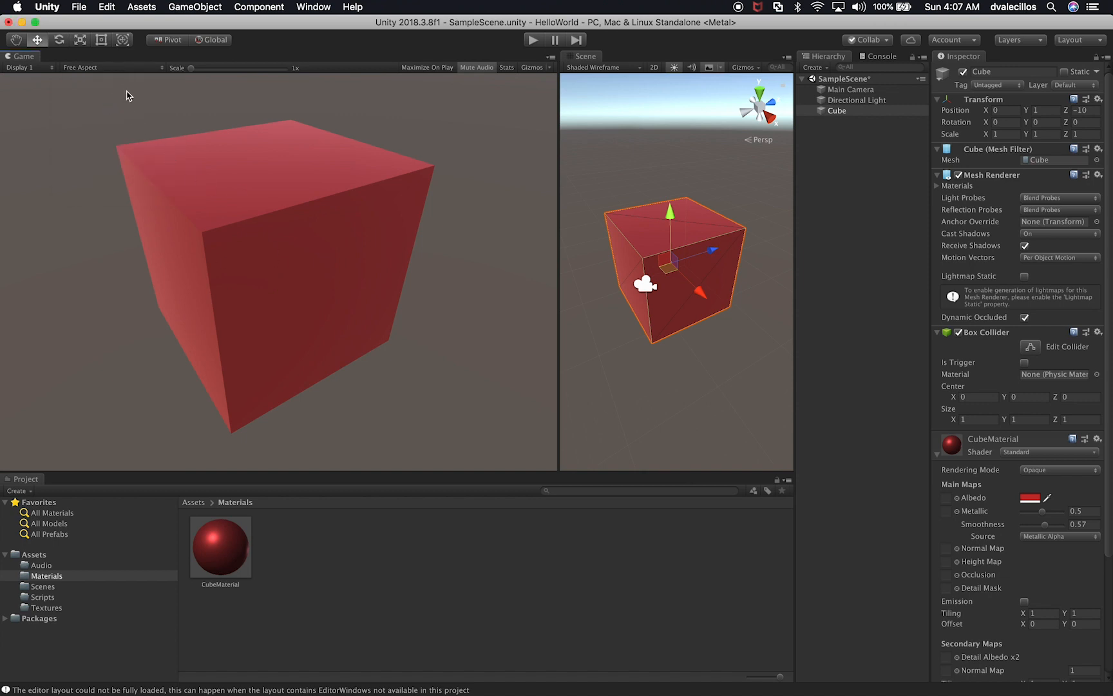
Step: Try the 5:4, 4:3 and Standalone (1024x768) aspect settings in the Game view, and return to Free Aspect
click(132, 67)
click(105, 111)
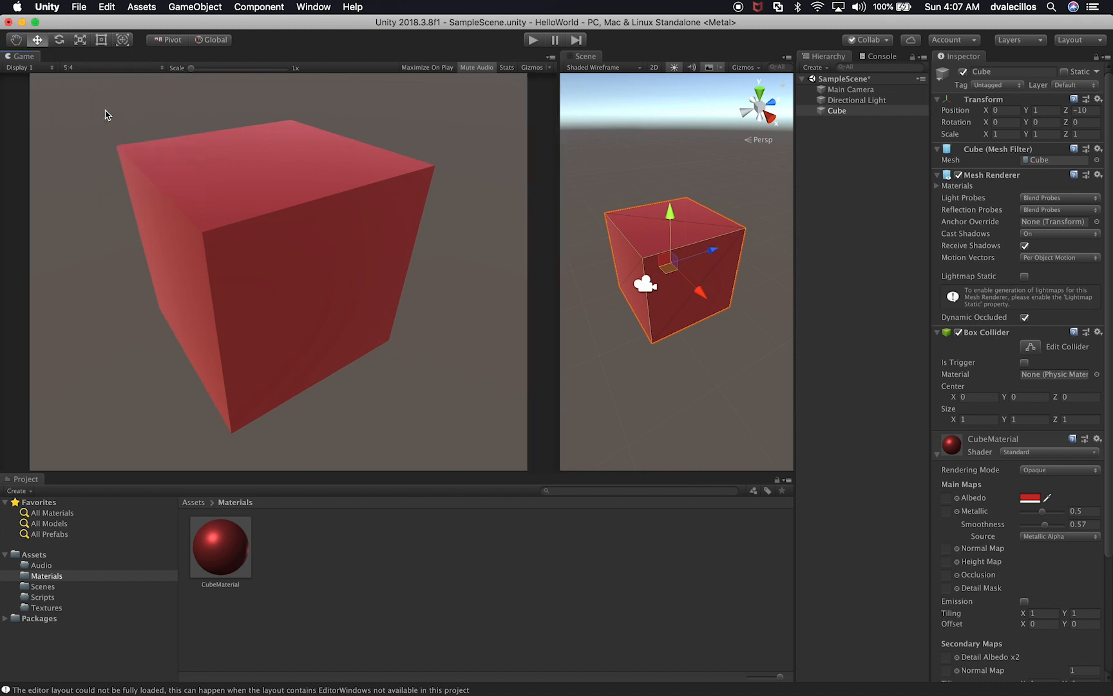
click(131, 68)
click(105, 122)
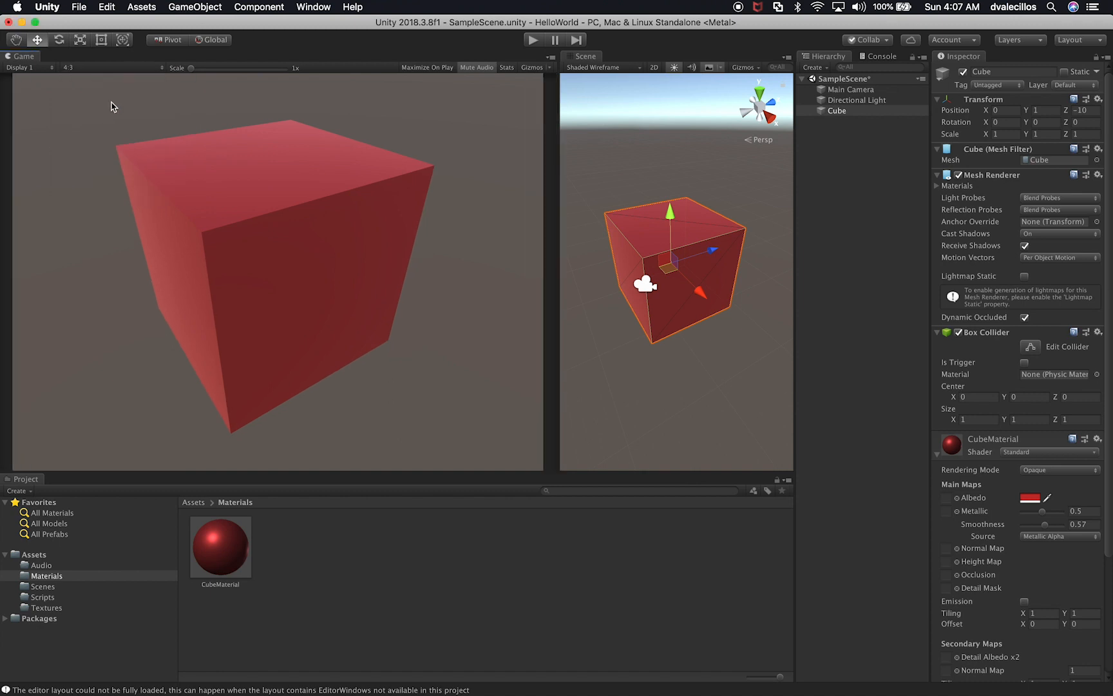
click(132, 67)
click(85, 170)
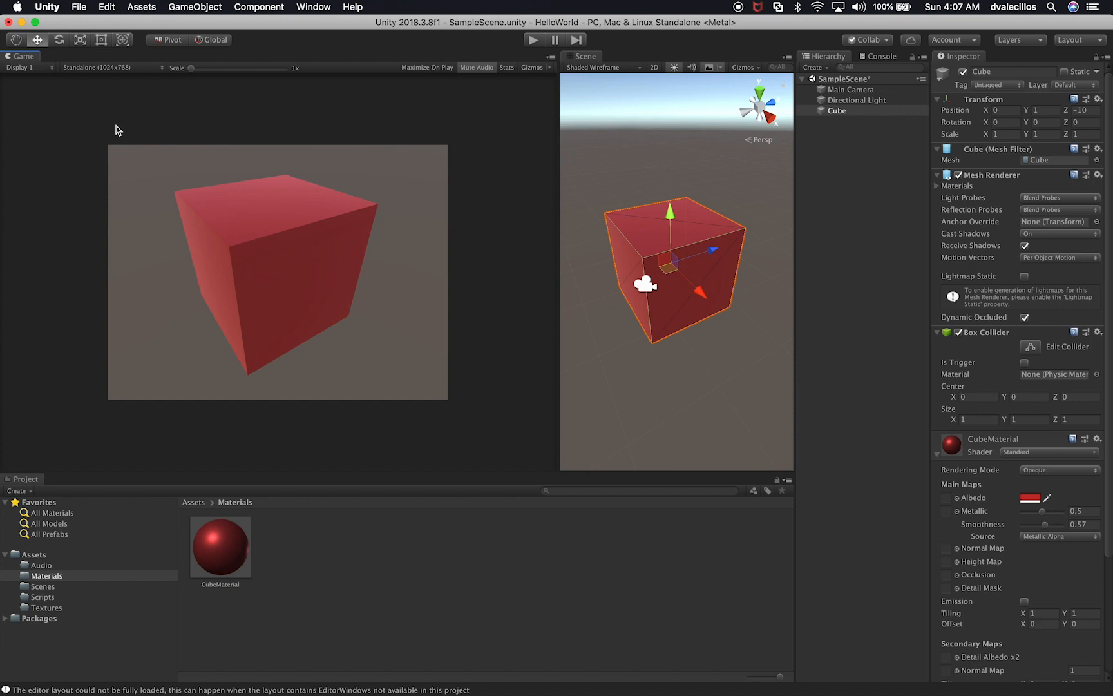
click(118, 69)
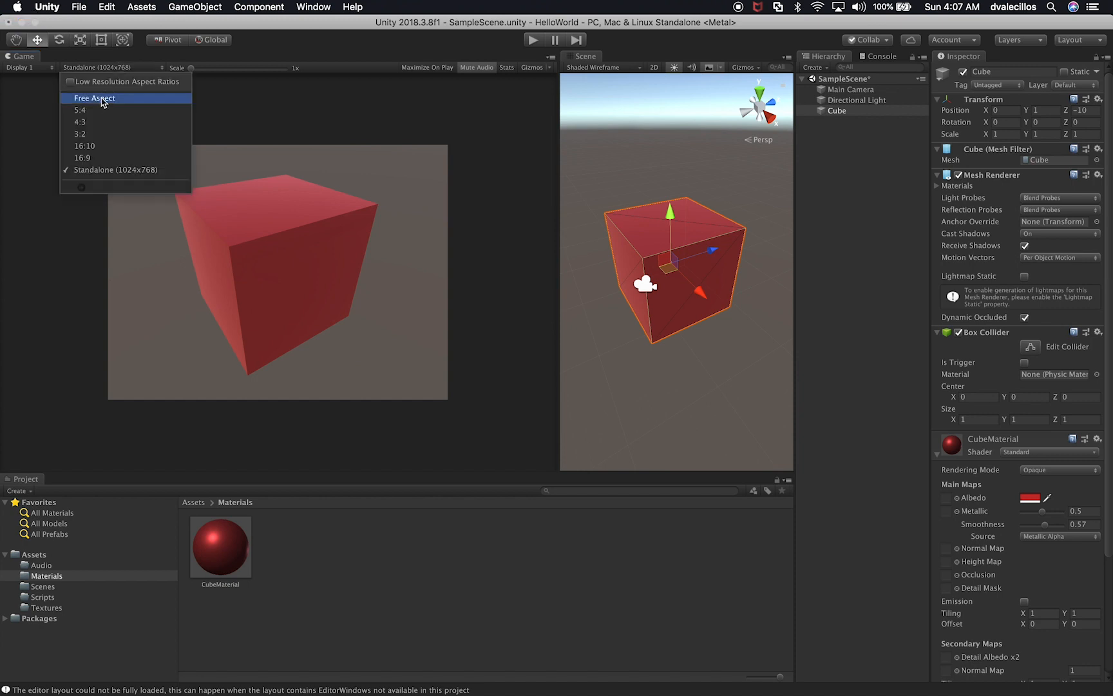
click(92, 99)
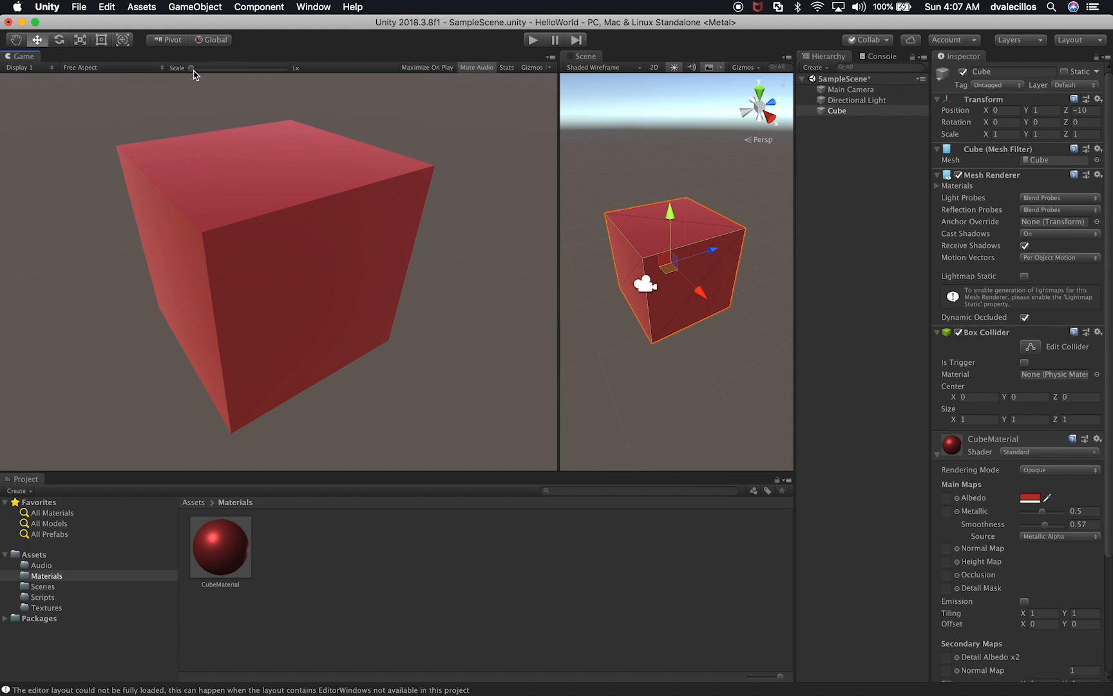
Step: Try the Game view's Scale control and compare it with zooming the Scene view in and out on the cube
drag(192, 70, 167, 81)
scroll(706, 255, up, 5)
scroll(707, 255, down, 3)
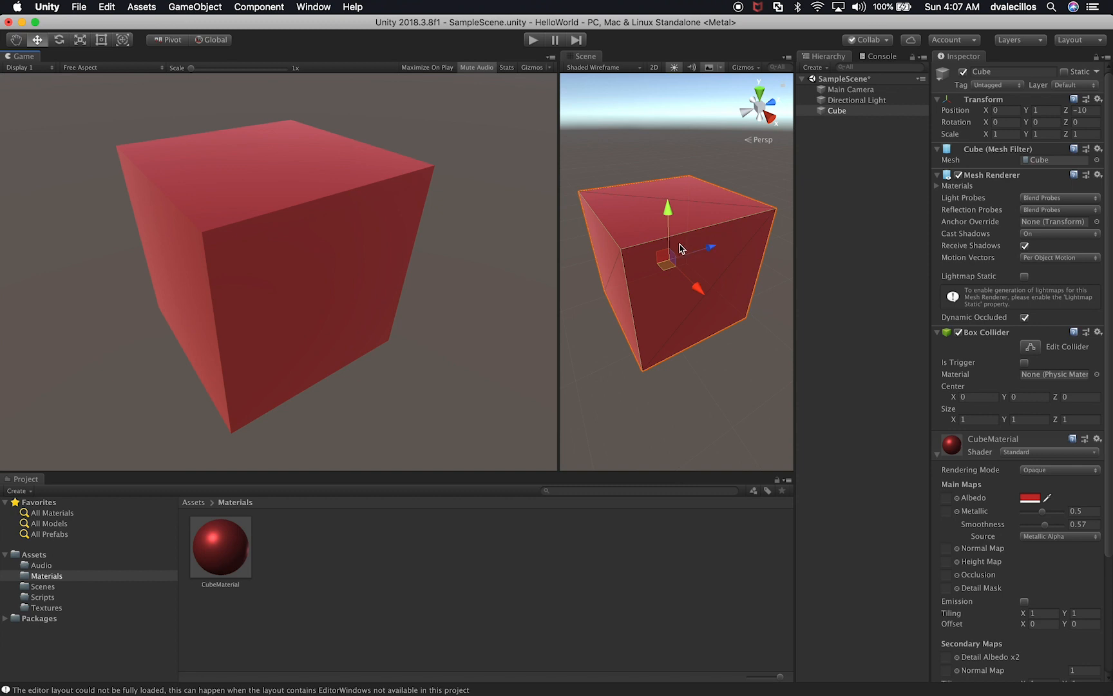
scroll(680, 261, up, 6)
scroll(679, 270, down, 8)
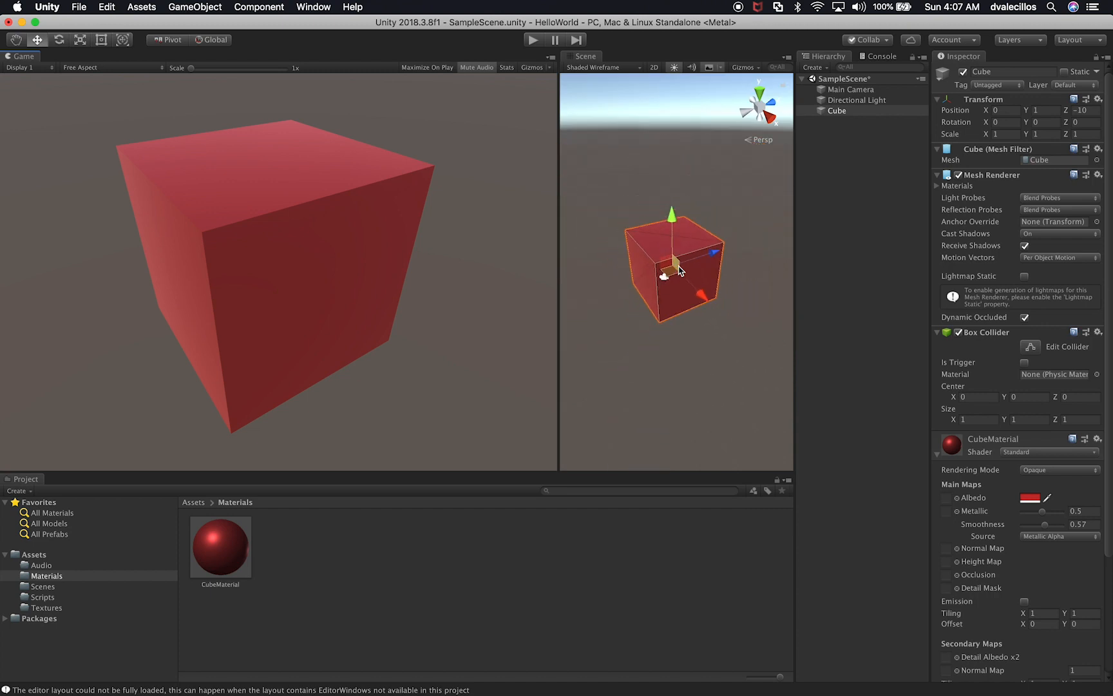
scroll(679, 270, up, 6)
scroll(680, 270, down, 3)
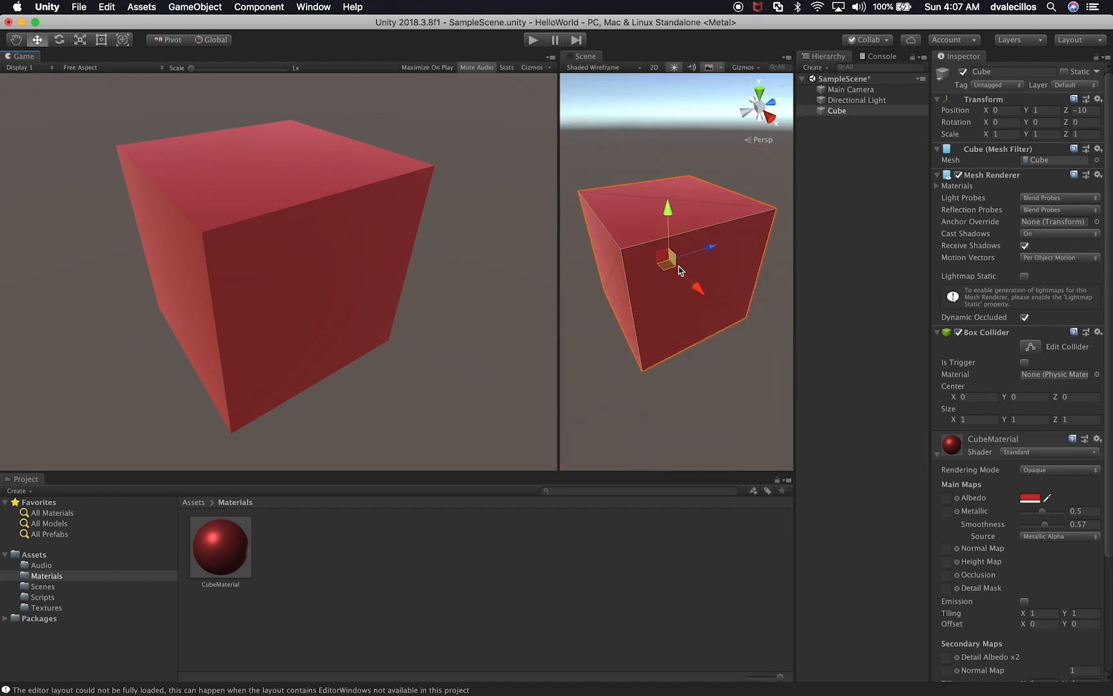
drag(204, 69, 180, 73)
Step: Turn on Maximize On Play, run and stop the game, and turn the option off again
click(429, 68)
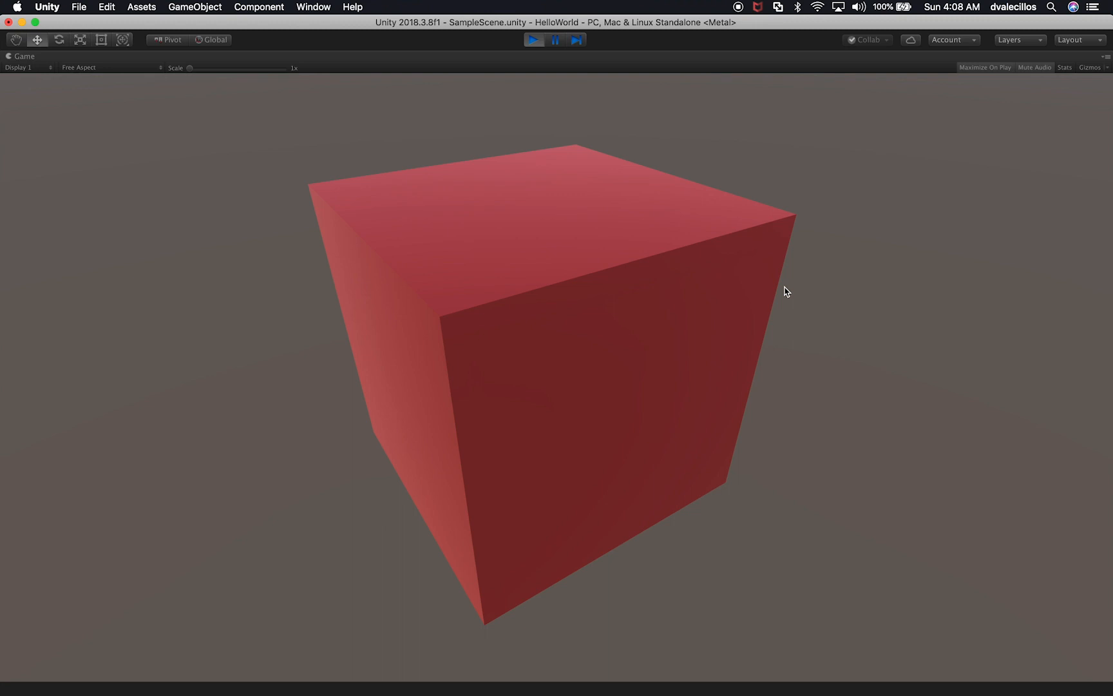
click(548, 40)
key(super+p)
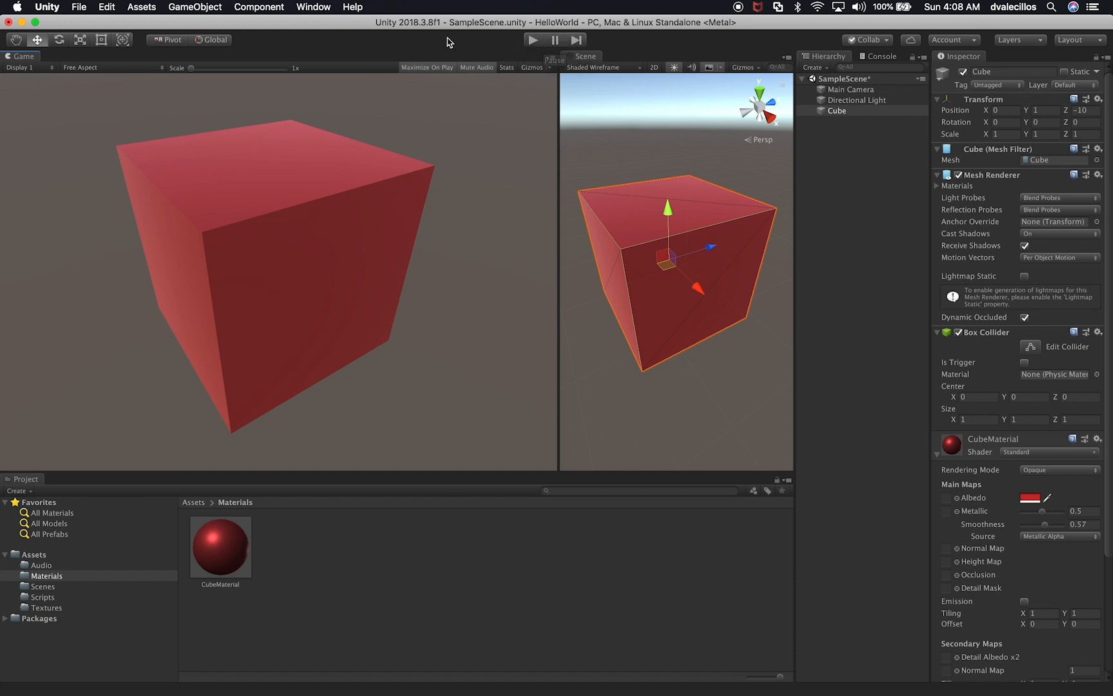
click(420, 68)
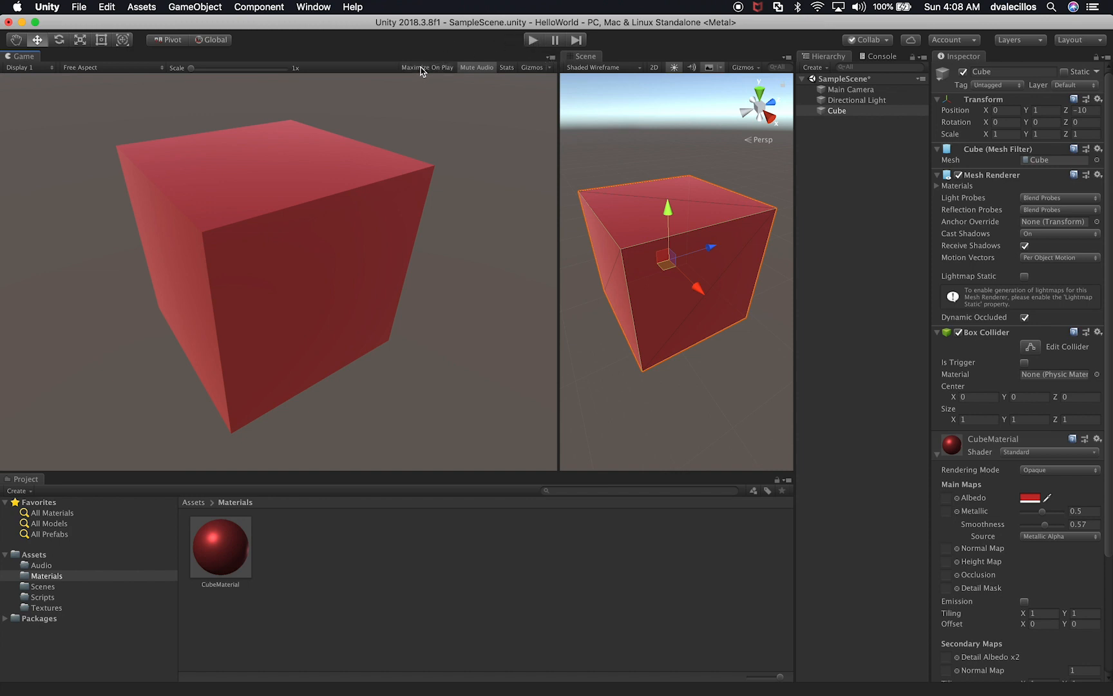
Step: In Play mode, move the cube to about X 0.322 and scale it to about 1.36, 1.28, 0.15, and stop playing
click(534, 39)
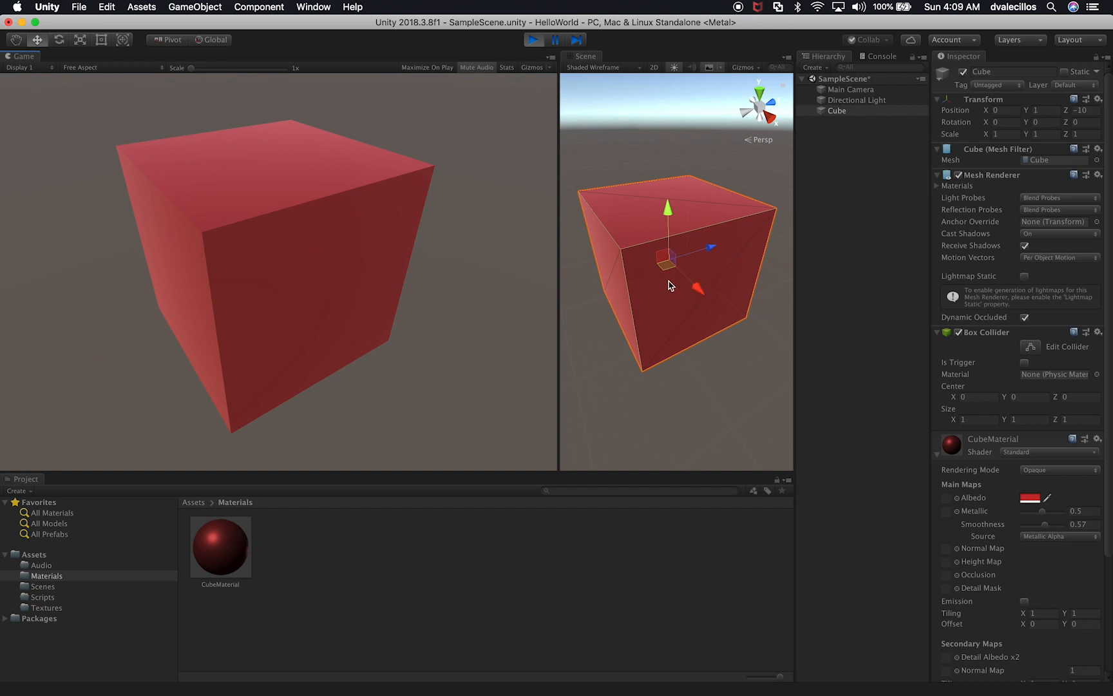
drag(701, 295, 726, 315)
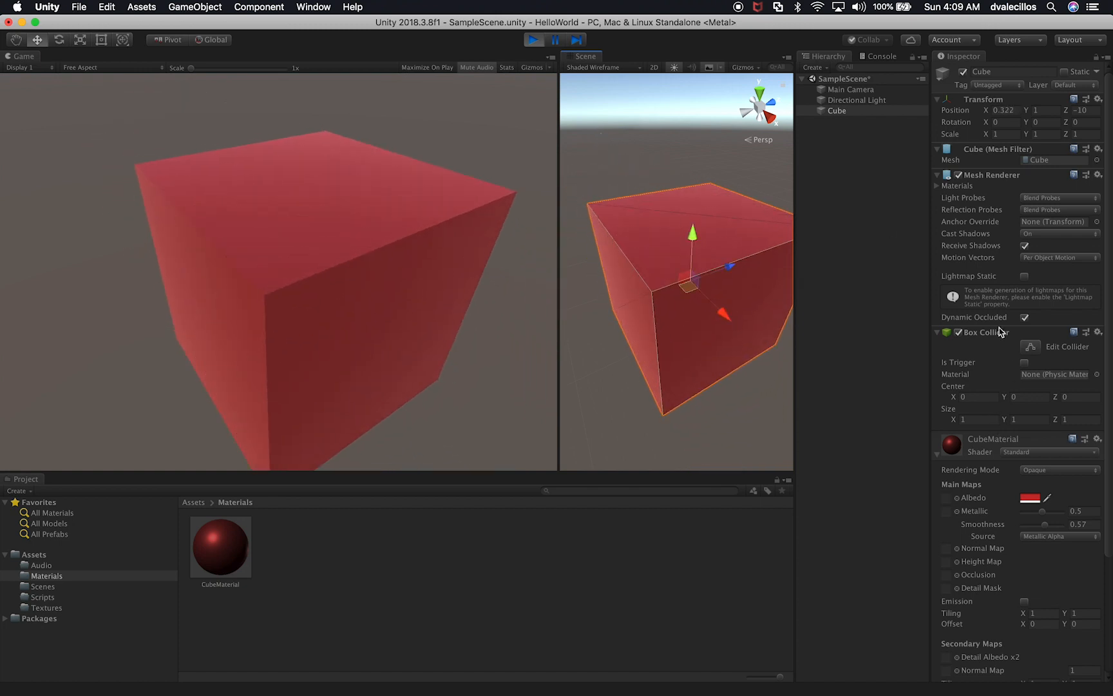
drag(986, 134, 1048, 133)
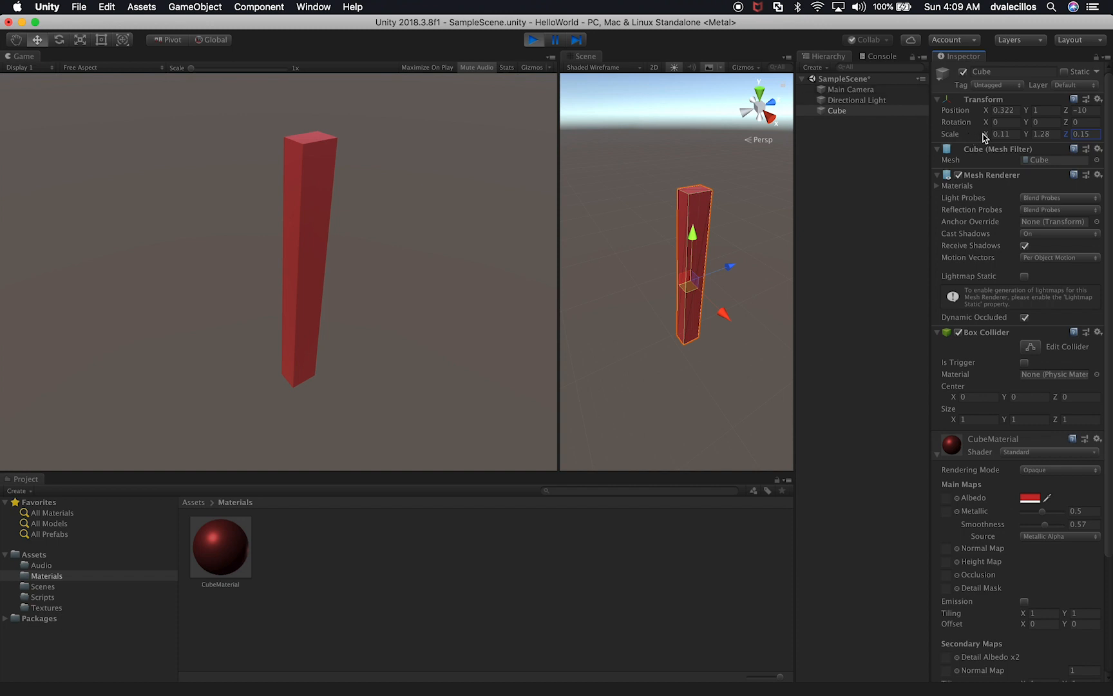
drag(990, 137, 1024, 138)
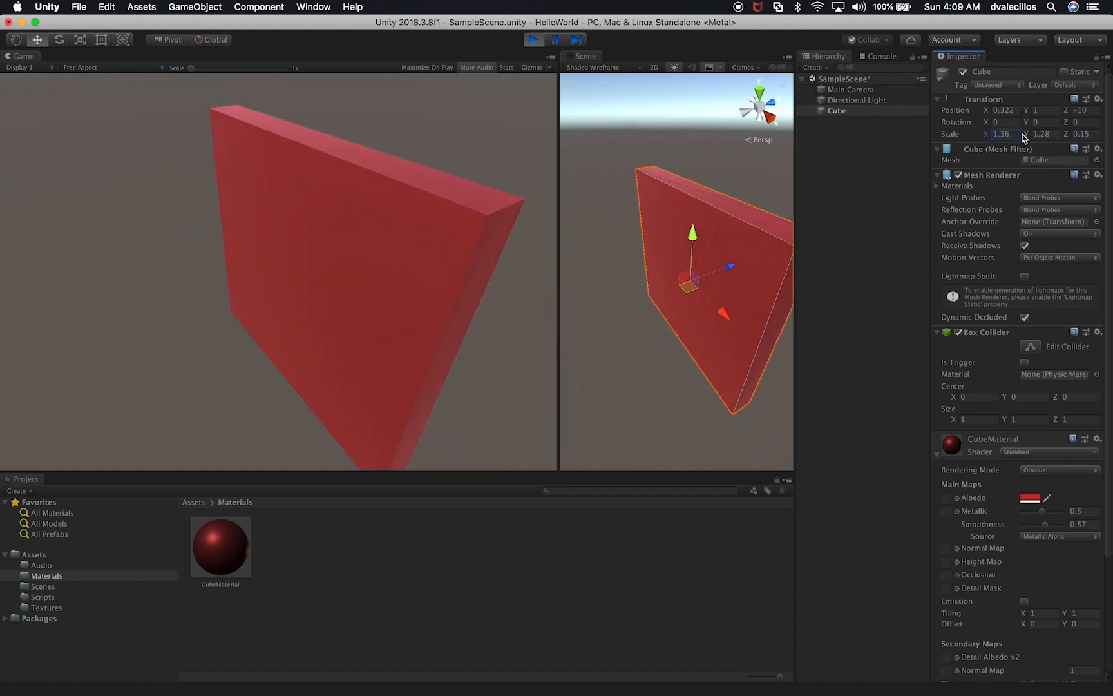
click(532, 41)
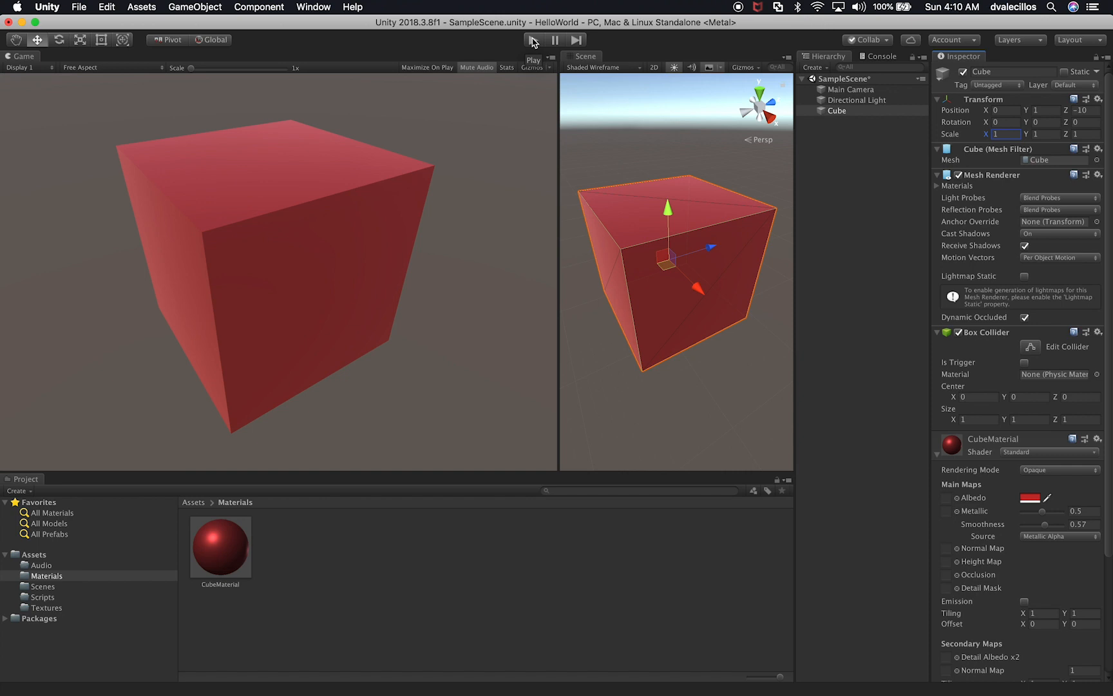
Step: Toggle Mute Audio off and back on, and show and hide the Game view's rendering statistics
click(477, 69)
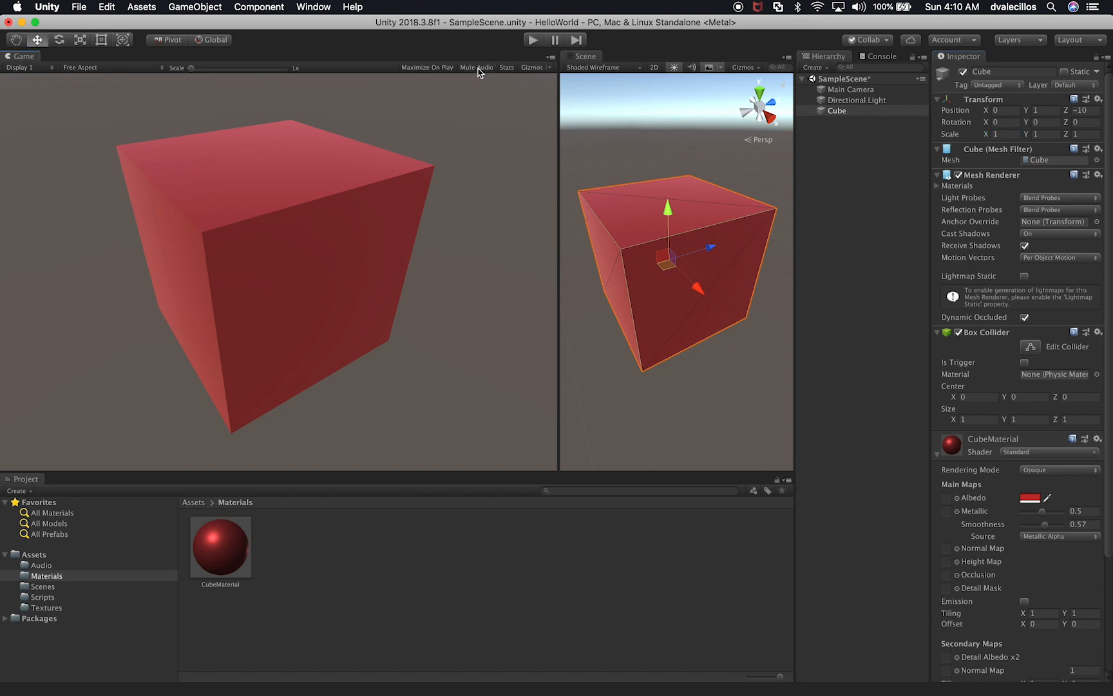
click(477, 68)
click(507, 67)
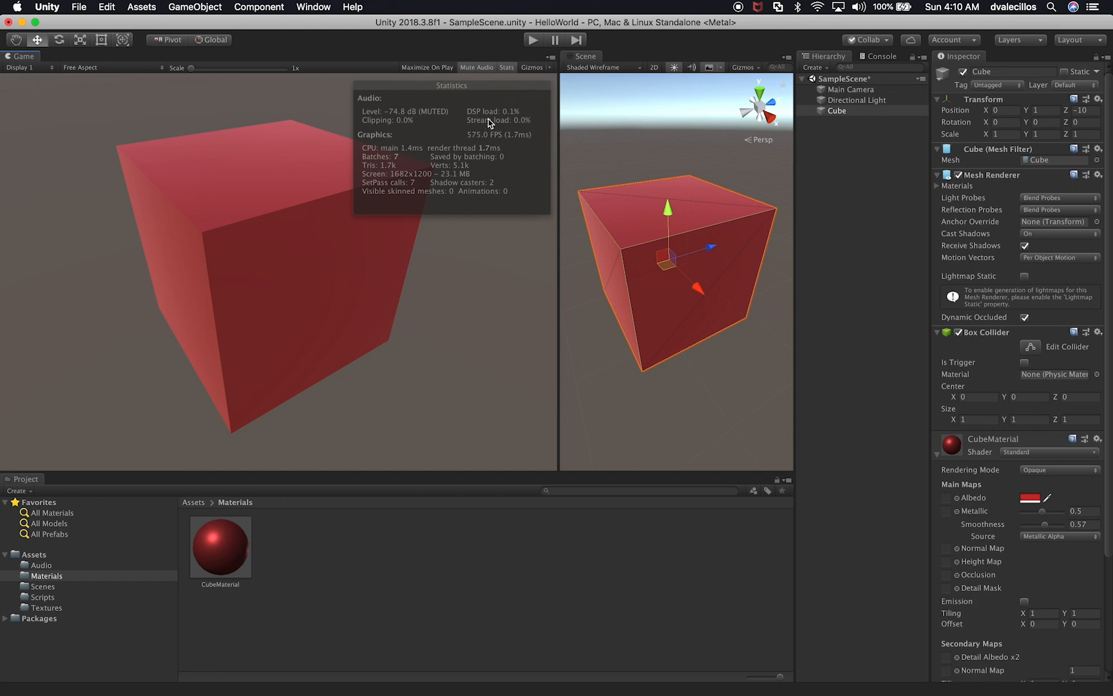
click(509, 67)
click(508, 68)
click(508, 68)
Step: Toggle the Game view's gizmos on and off and look through its list of gizmo options
click(529, 67)
click(526, 68)
click(530, 68)
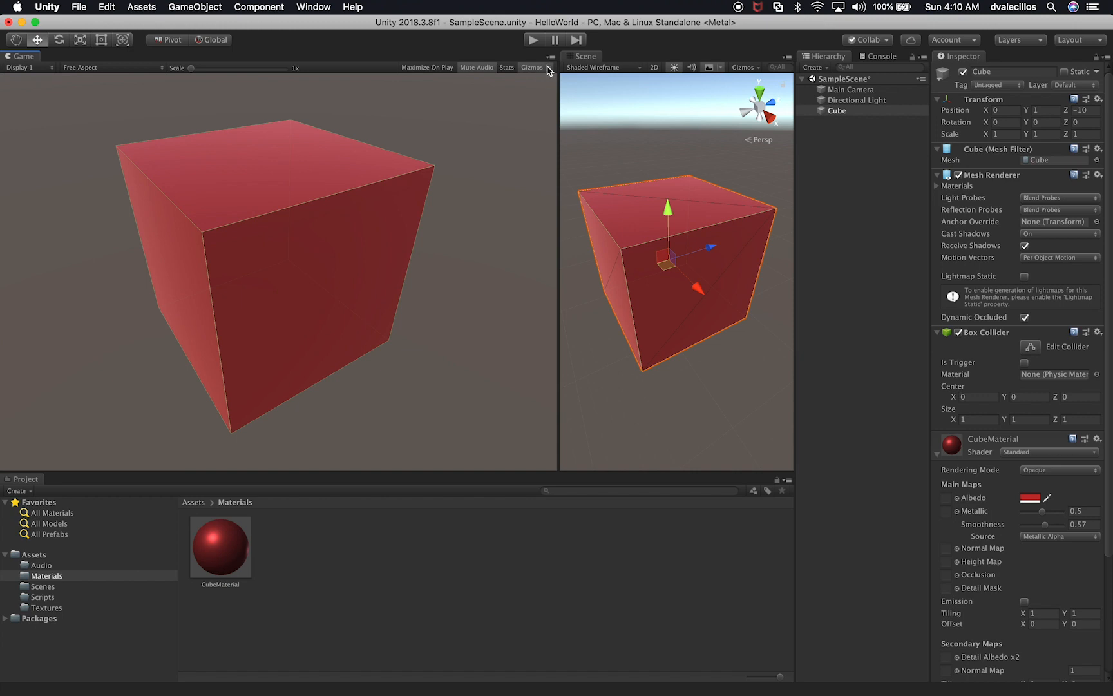
click(549, 68)
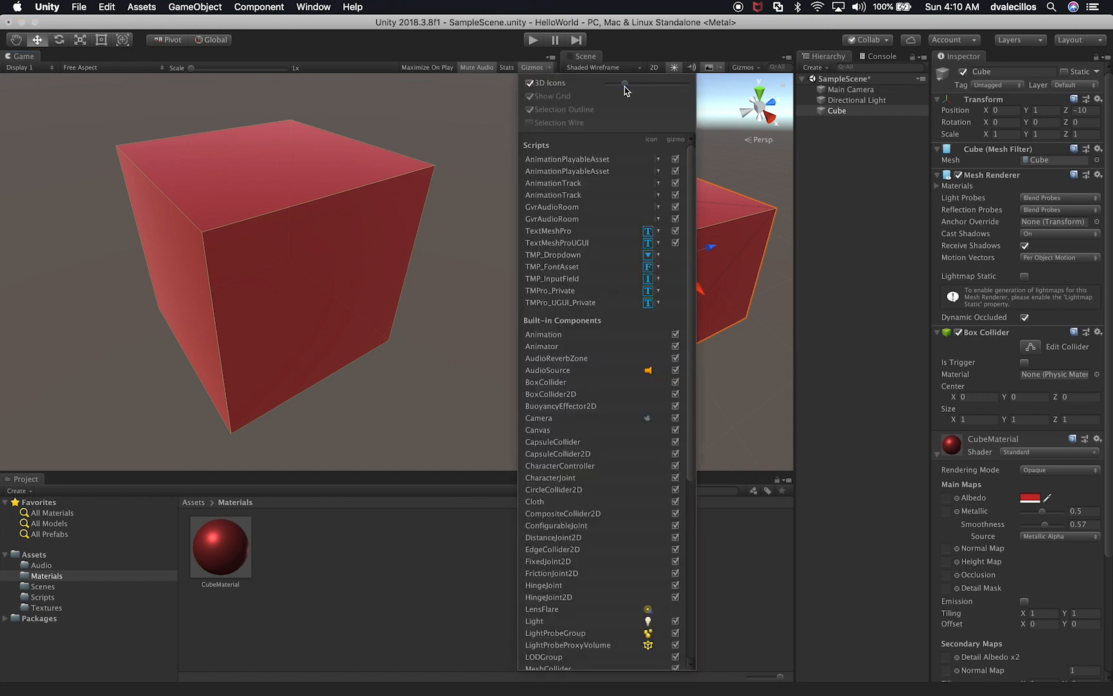
click(528, 68)
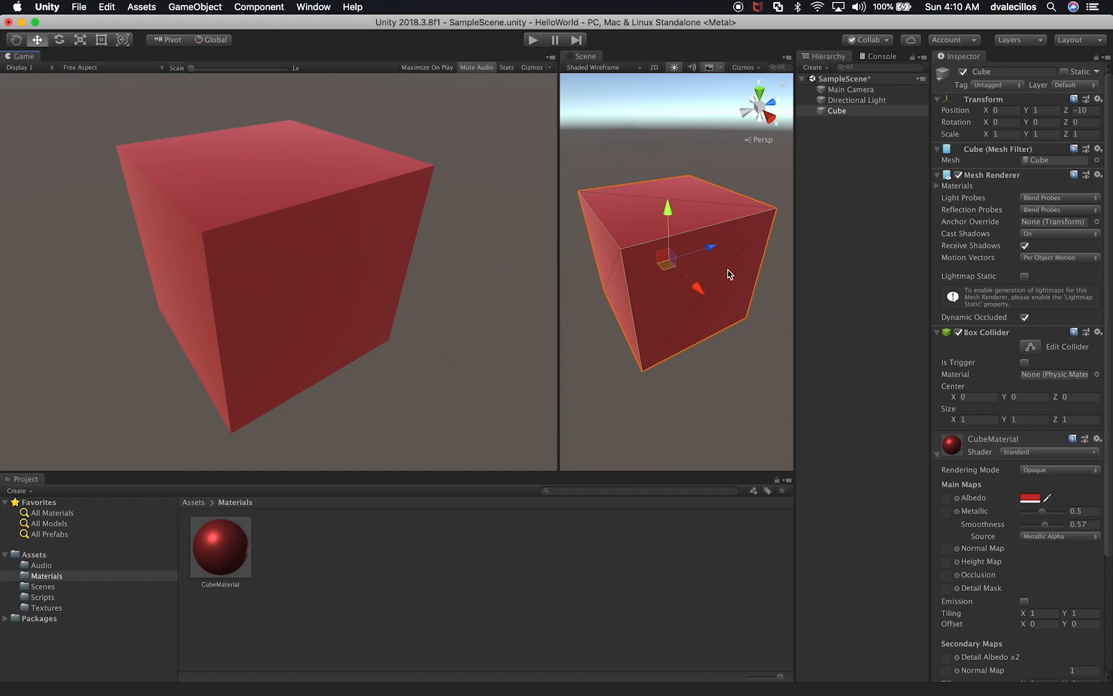
Step: Widen the Scene view beside the Game view and move the cube along the X axis to about 0.002
drag(555, 219, 413, 218)
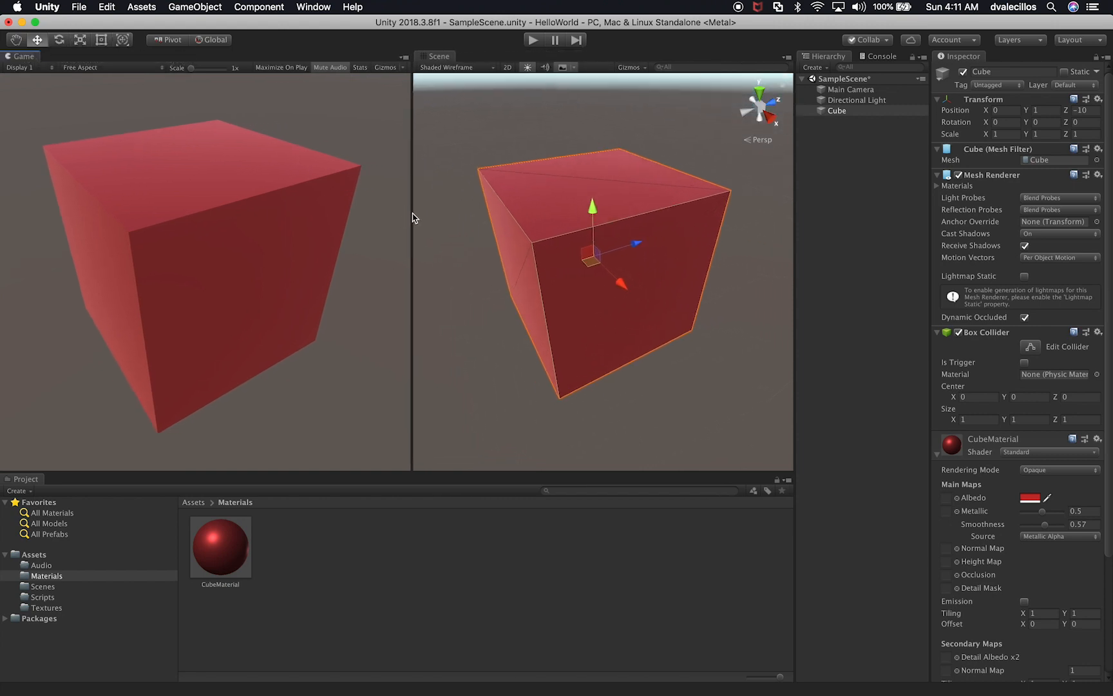
click(16, 40)
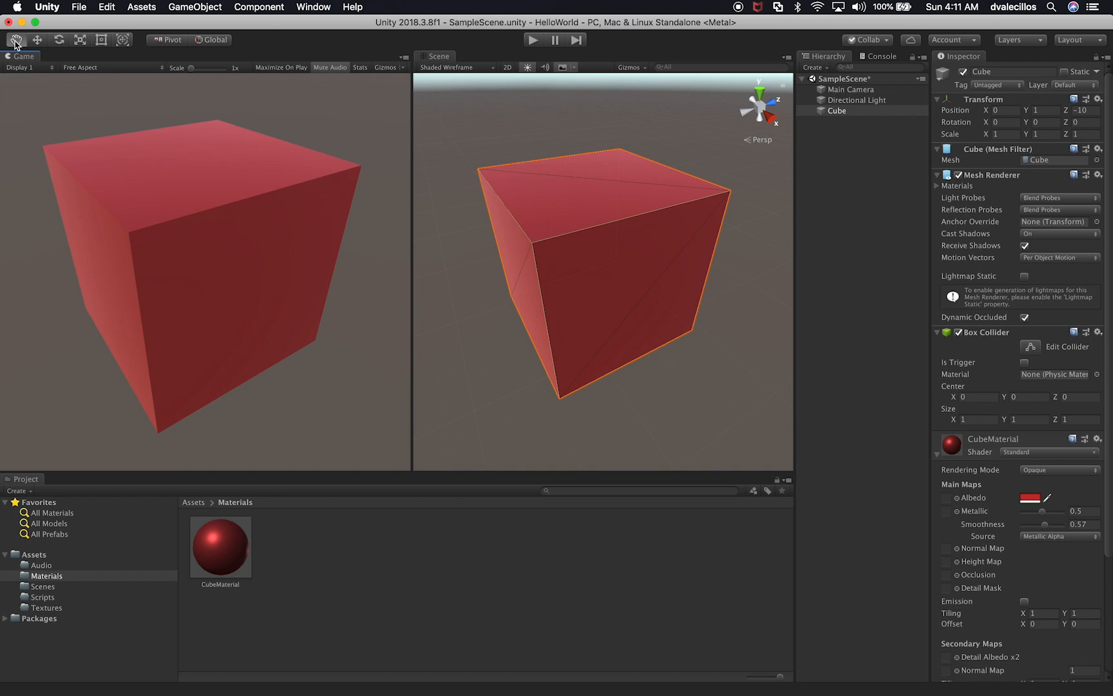
mouse_move(464, 234)
mouse_down()
mouse_move(561, 234)
mouse_move(427, 290)
mouse_move(469, 223)
mouse_up()
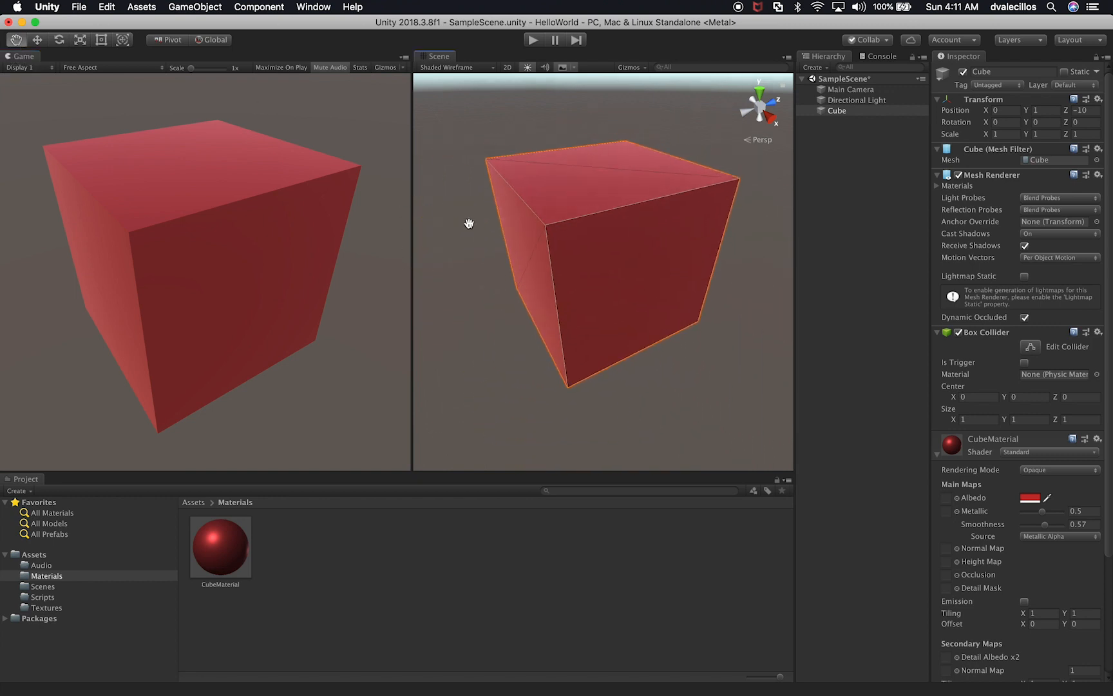
click(38, 41)
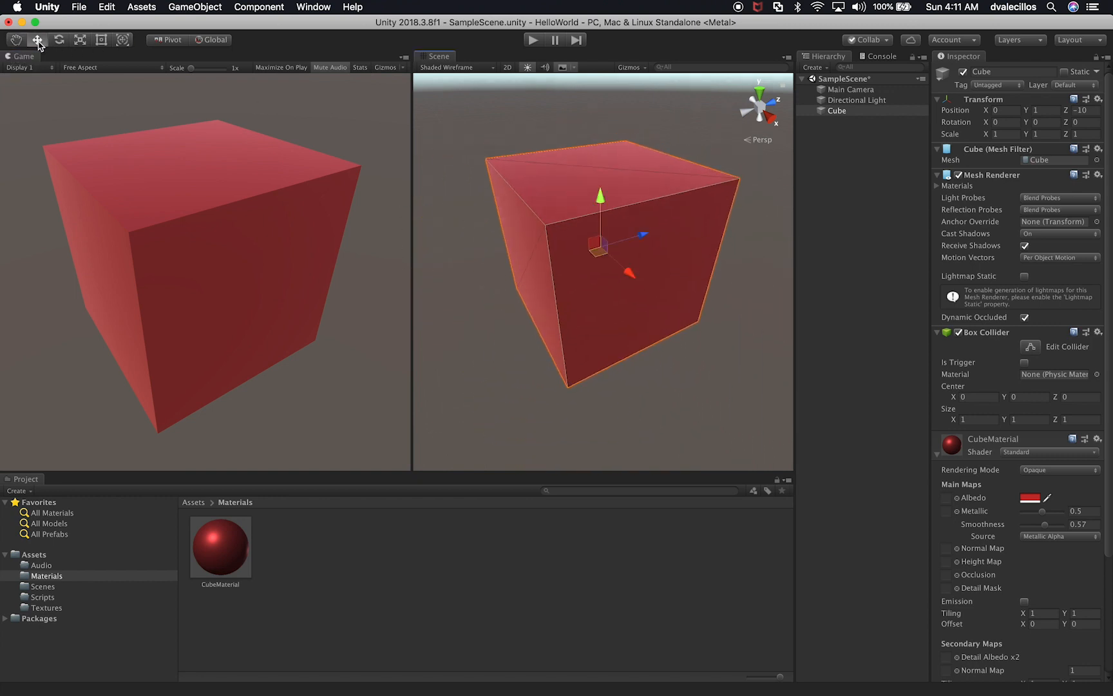
mouse_move(630, 277)
mouse_down()
mouse_move(659, 316)
mouse_move(629, 279)
mouse_up()
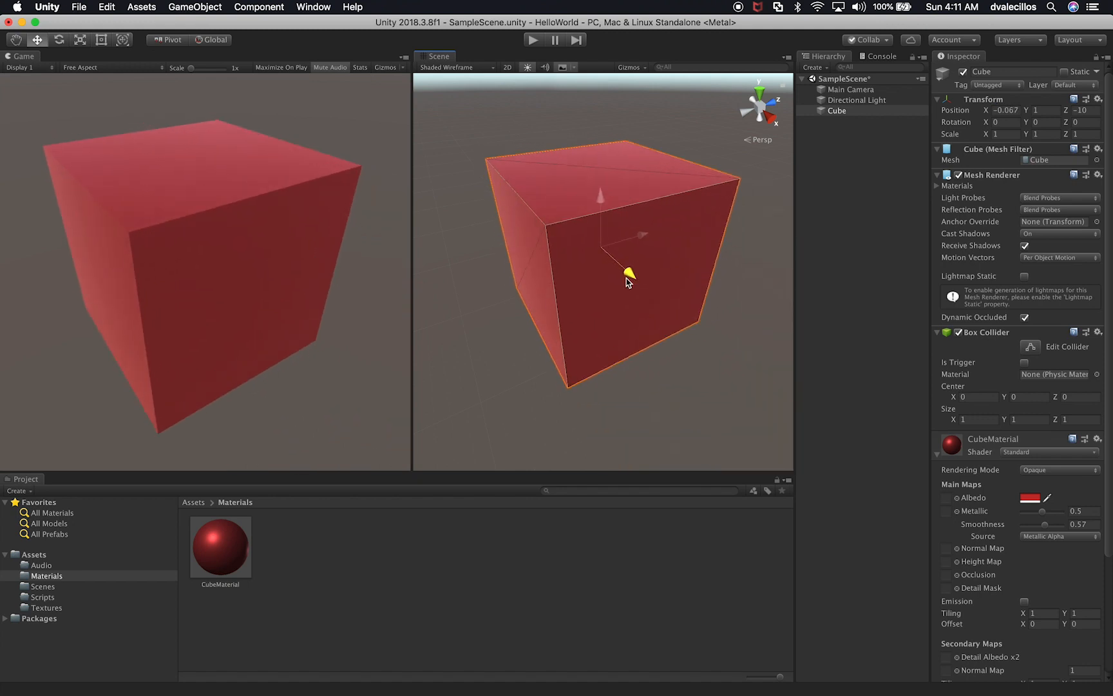
Step: Try rotating the cube freely with the Rotate tool and undo the rotation
click(59, 40)
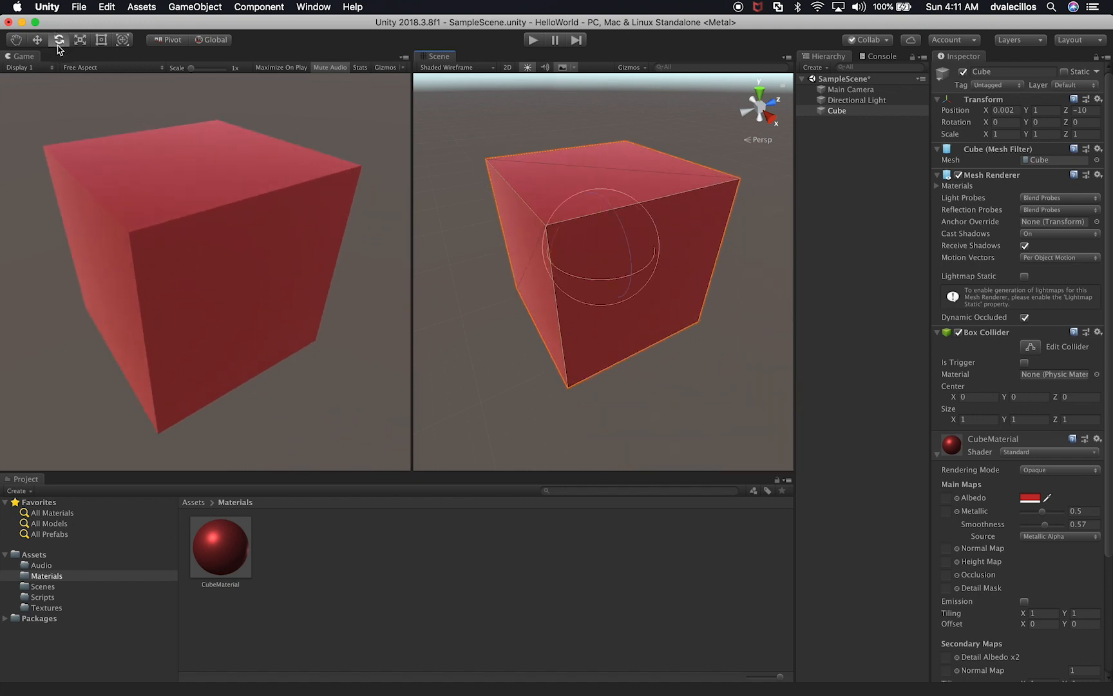
mouse_move(622, 250)
mouse_down()
mouse_move(591, 253)
mouse_move(623, 233)
mouse_move(613, 272)
mouse_up()
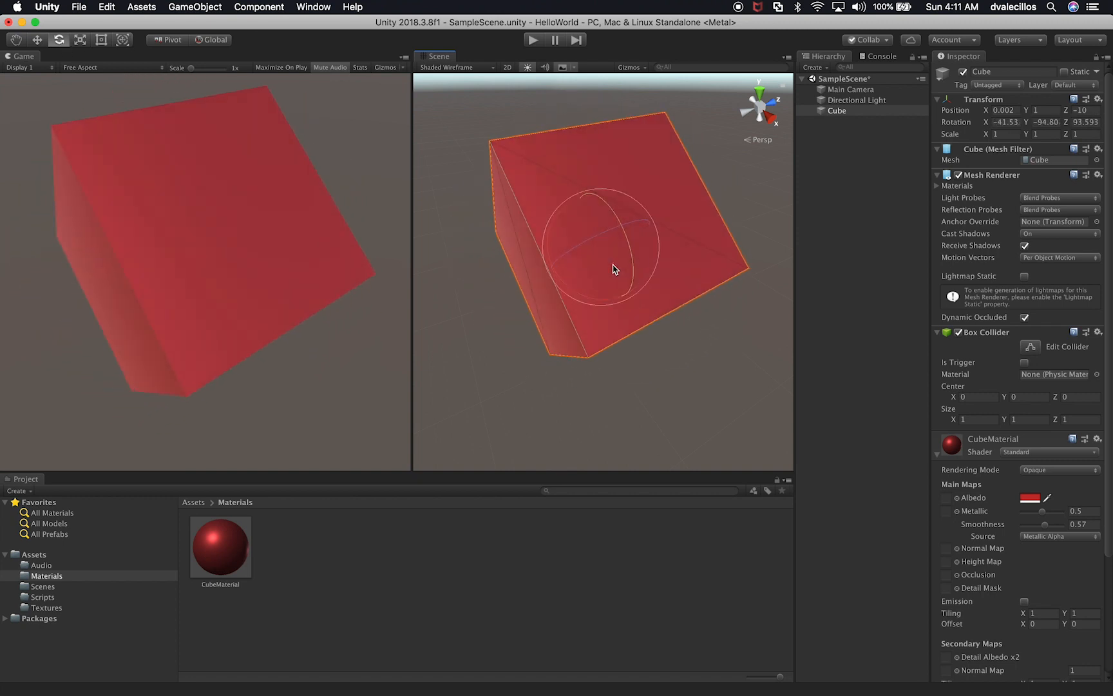
key(super+z)
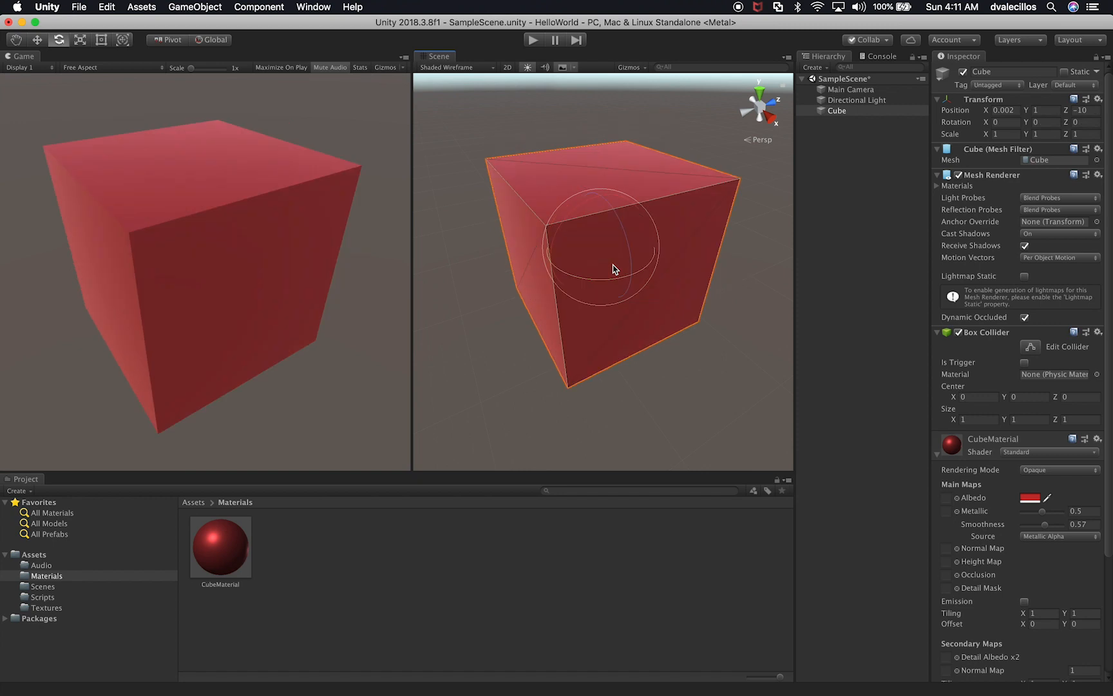
Step: Scale the cube along the Y axis to about 1.0956
click(80, 40)
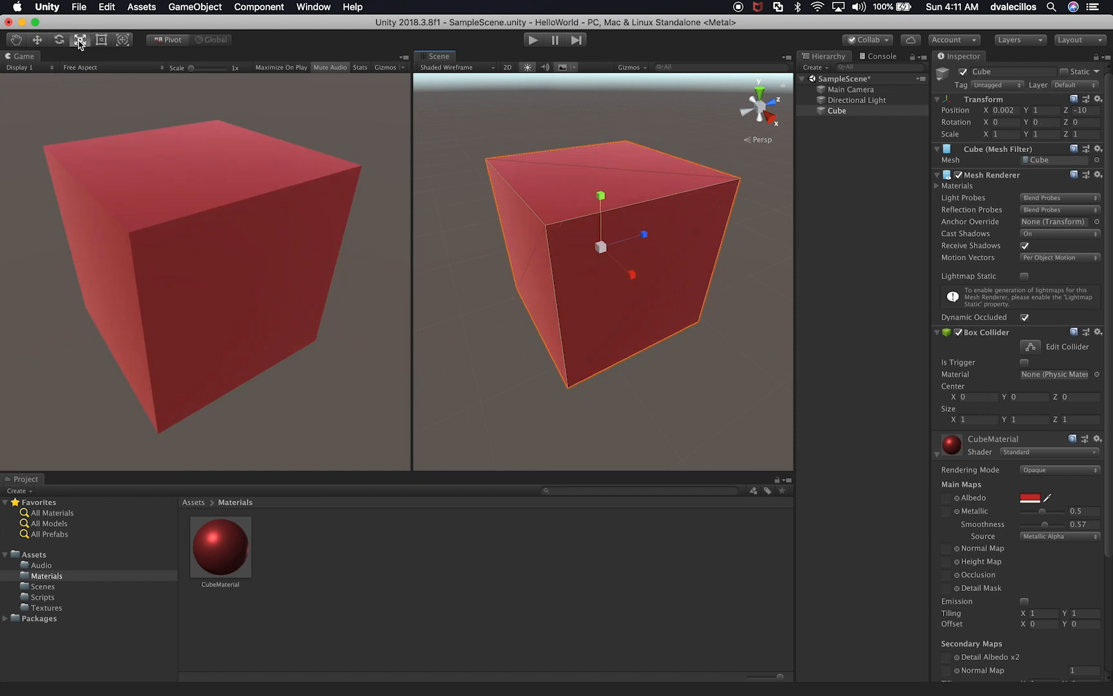
drag(601, 195, 601, 188)
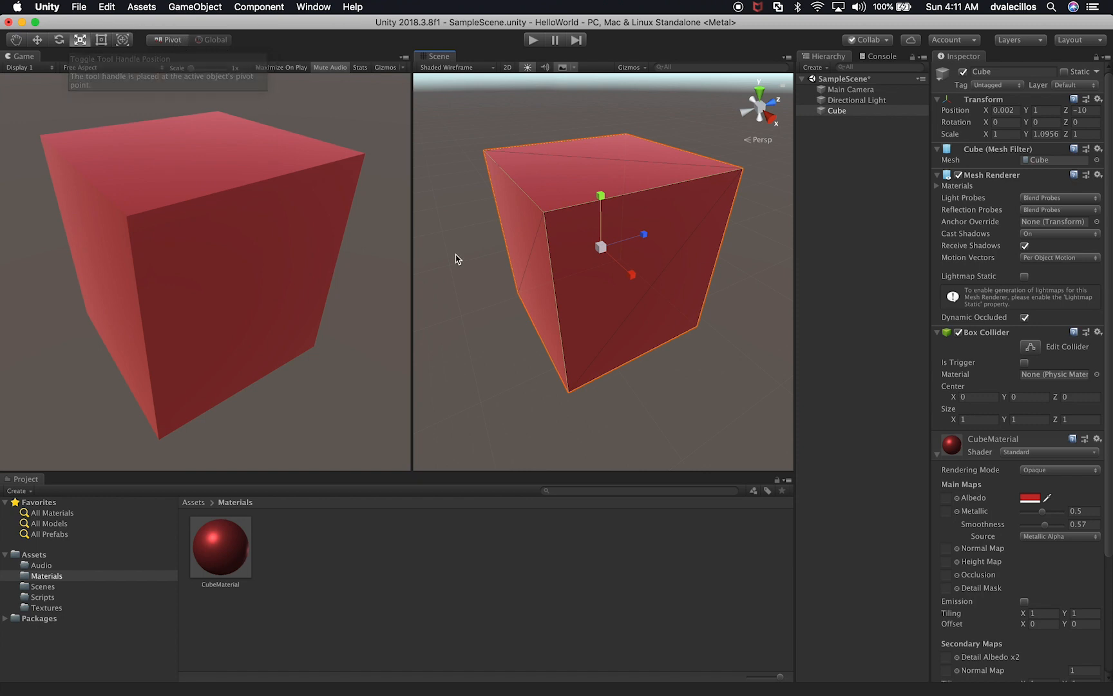
Step: With the Move tool active, try the Pivot/Center and Local/Global handle modes and leave them on Center and Global
click(37, 40)
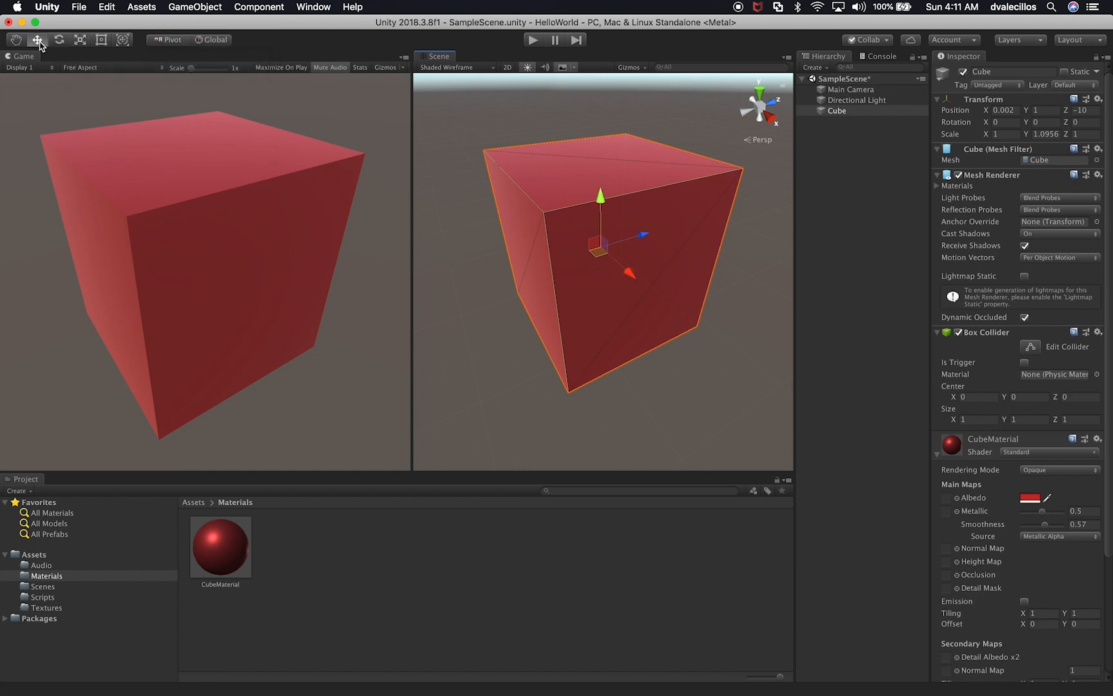
click(181, 41)
click(211, 40)
scroll(658, 341, down, 5)
mouse_move(632, 293)
mouse_down()
mouse_move(648, 320)
mouse_move(645, 307)
mouse_up()
key(super+z)
click(212, 40)
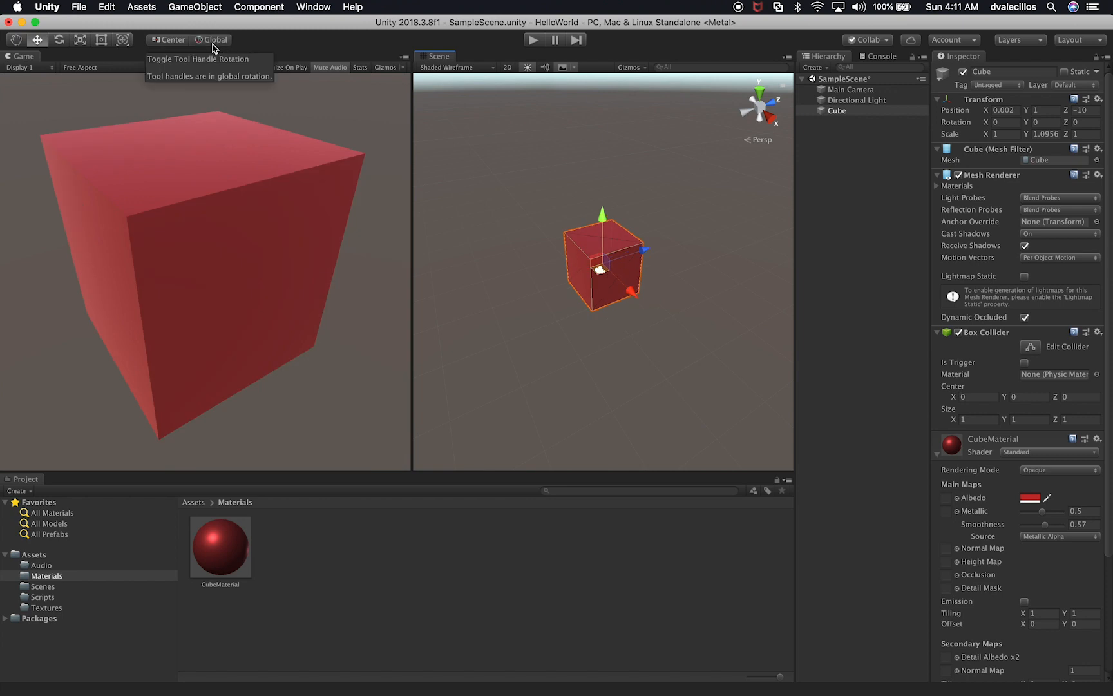
click(175, 42)
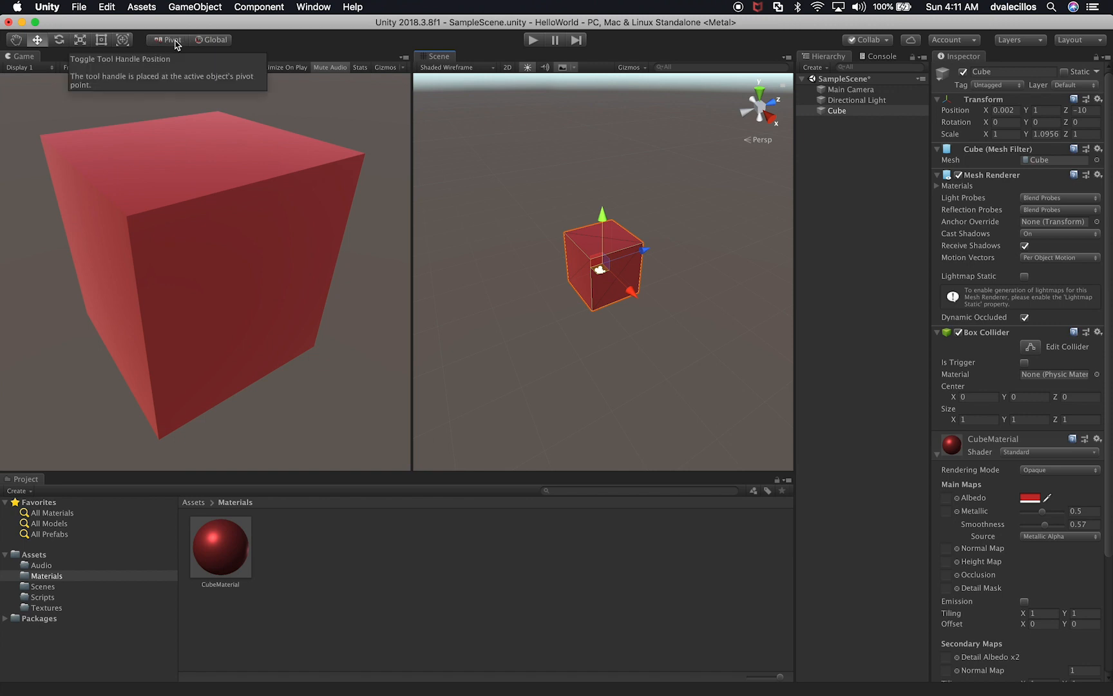
click(169, 40)
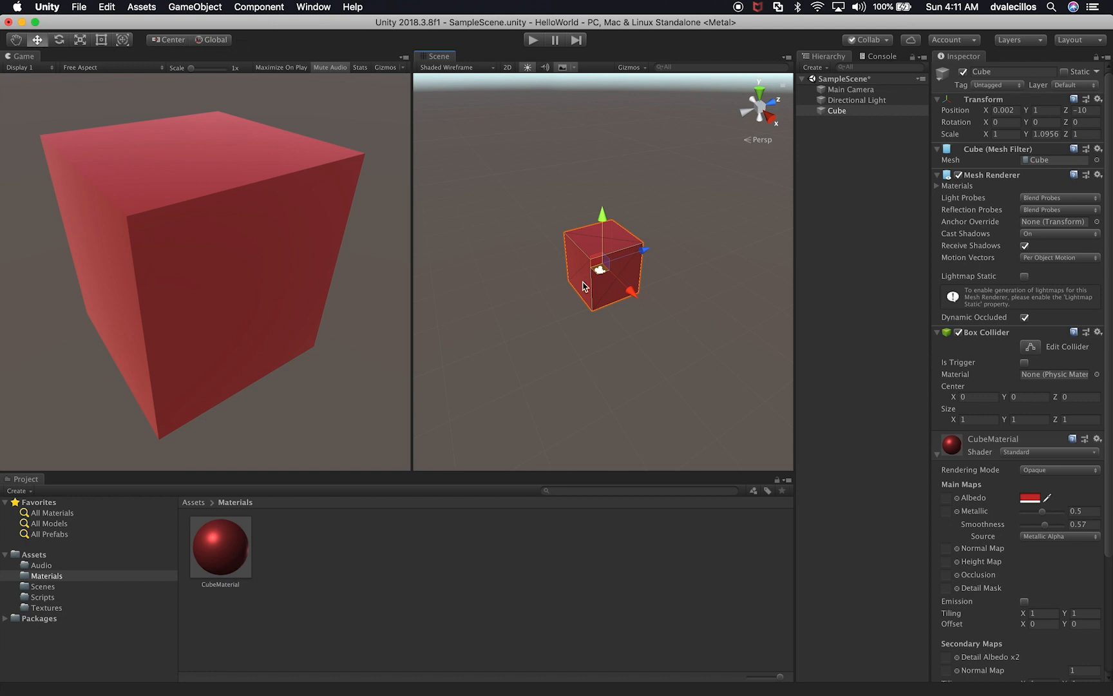
Step: Try moving the cube along the X axis with the Center and Global handles and undo the move
scroll(635, 232, up, 5)
scroll(636, 232, up, 3)
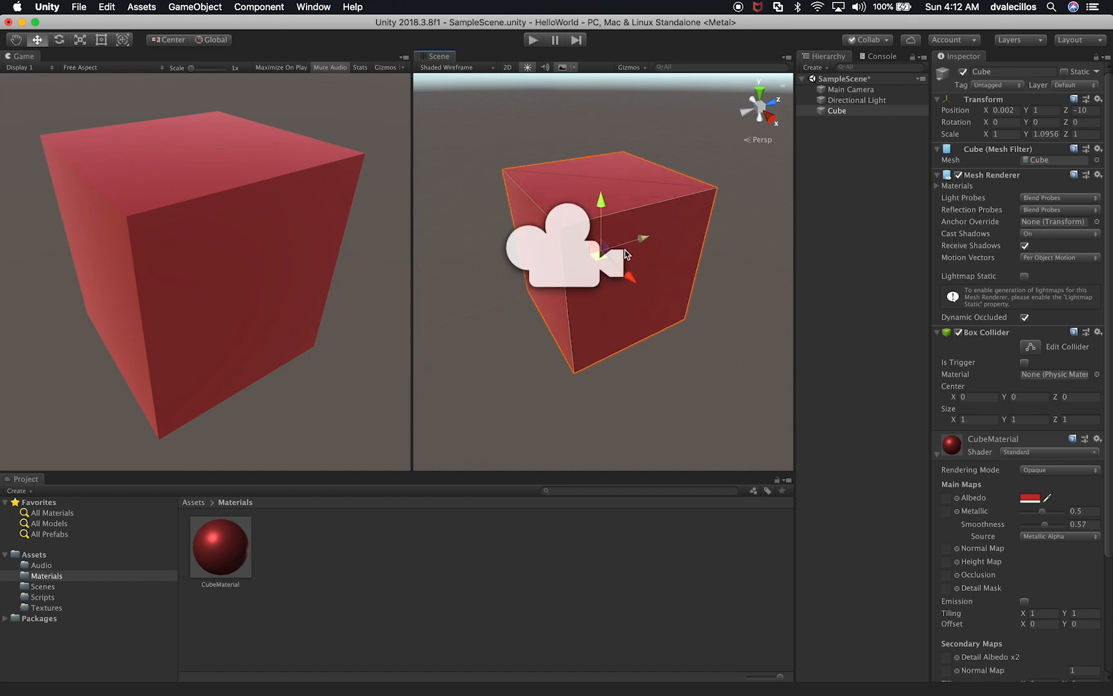
drag(630, 277, 606, 266)
key(super+z)
Step: Duplicate the cube five times and spread the copies around the original, with the last one at about X 1.717, Z -9.875
key(super+d)
drag(624, 281, 527, 193)
scroll(632, 240, down, 5)
key(super+d)
drag(589, 227, 753, 332)
key(super+d)
key(super+d)
key(super+d)
drag(767, 283, 704, 330)
Step: Delete the duplicates Cube (5), Cube (4) and Cube (3) from the scene
click(838, 211)
click(842, 165)
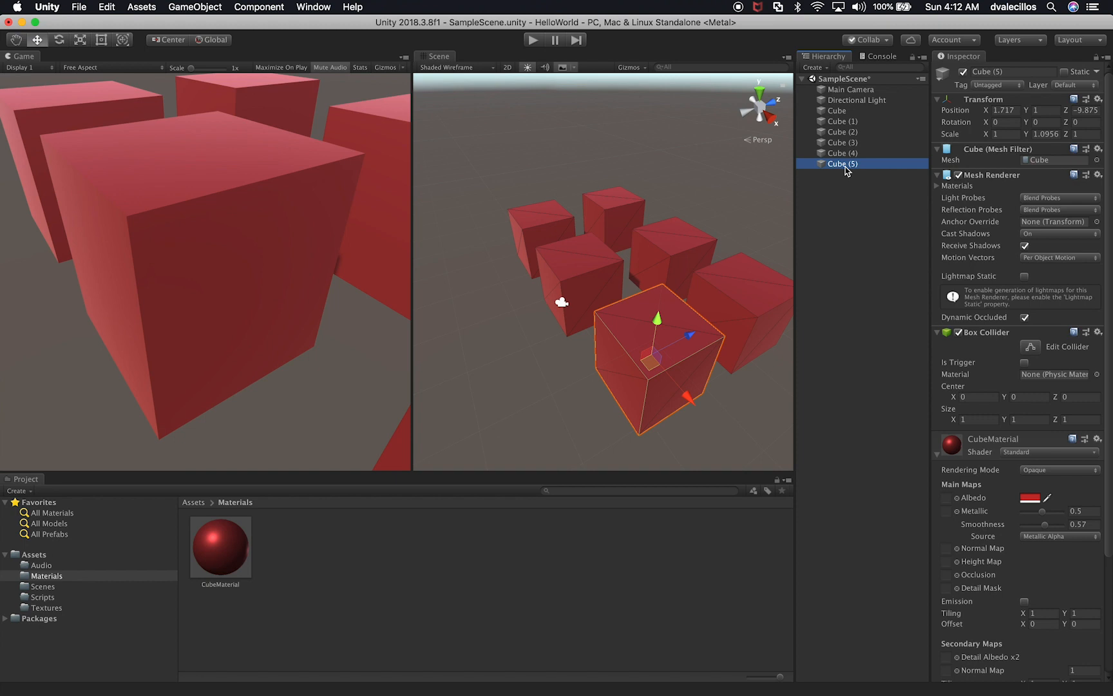
key(super+BackSpace)
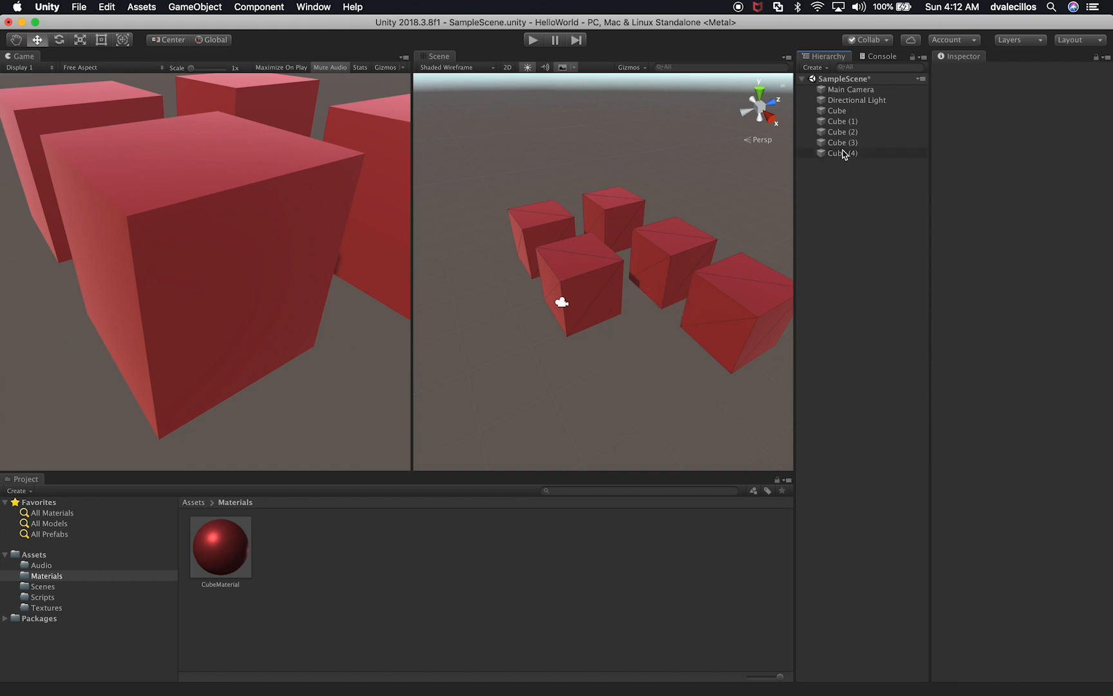
click(841, 154)
key(super+BackSpace)
click(841, 140)
key(super+BackSpace)
Step: Move Cube (2) along the Z axis to about -7.5, away from the other cubes
click(862, 133)
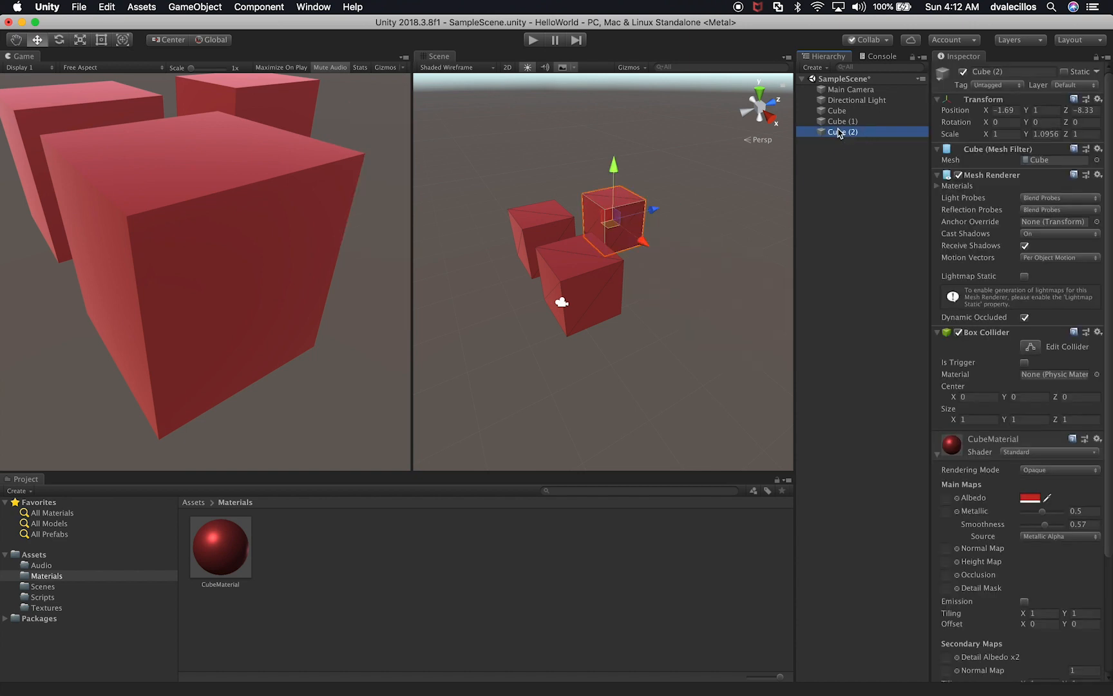
drag(652, 209, 688, 207)
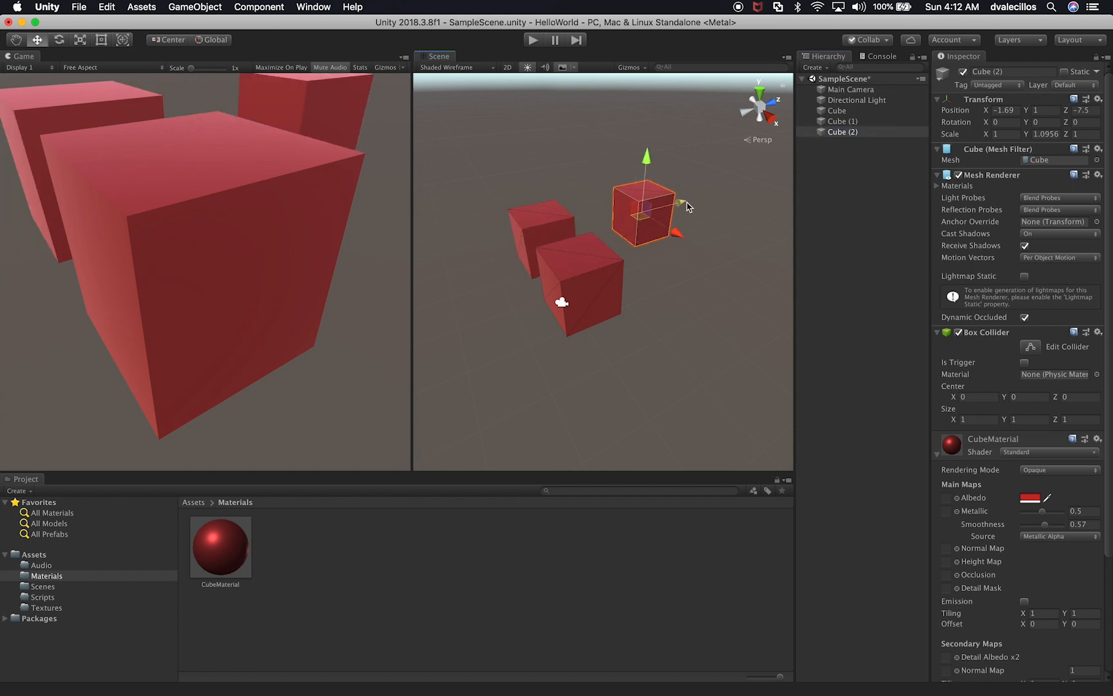